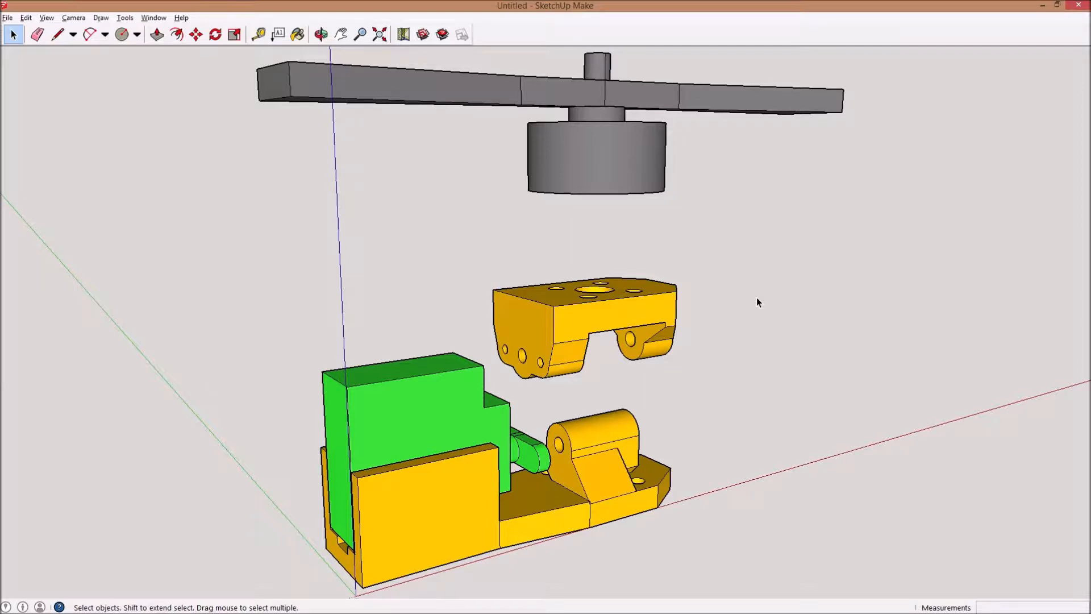
Examine the exploded propeller, motor, bracket, servo and base assembly from above, below and several sides
key("o")
left_click_drag(881, 276, 955, 142)
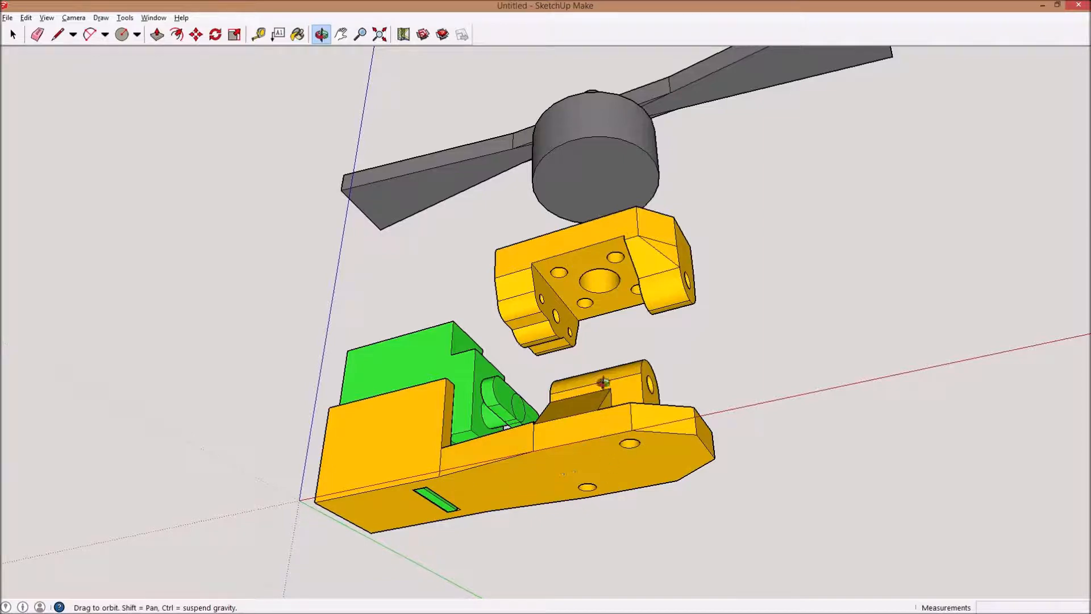
left_click_drag(676, 363, 685, 500)
left_click_drag(686, 410, 426, 466)
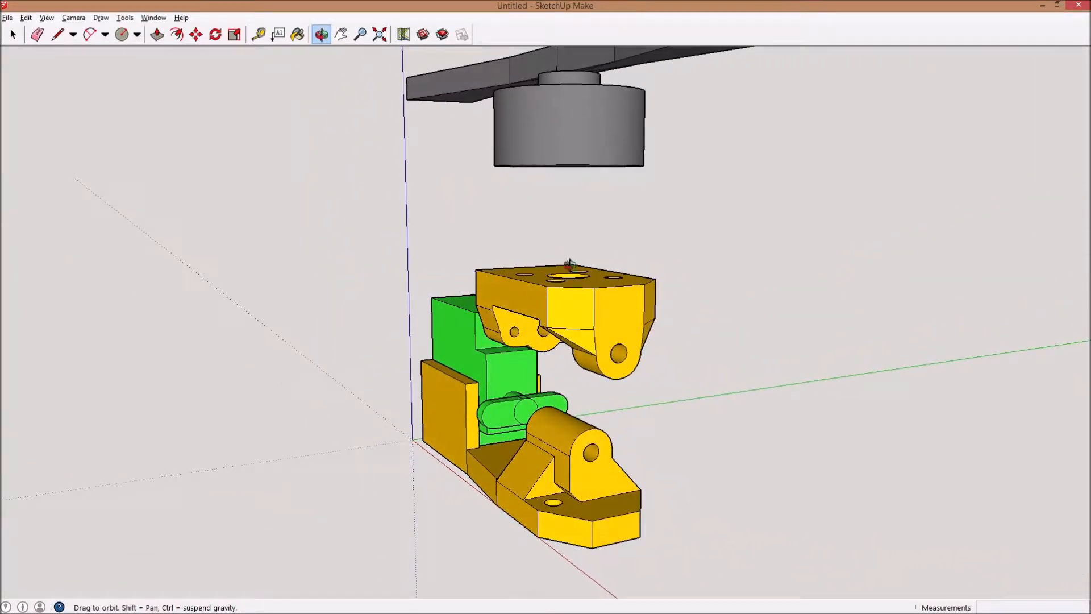
left_click_drag(510, 492, 787, 389)
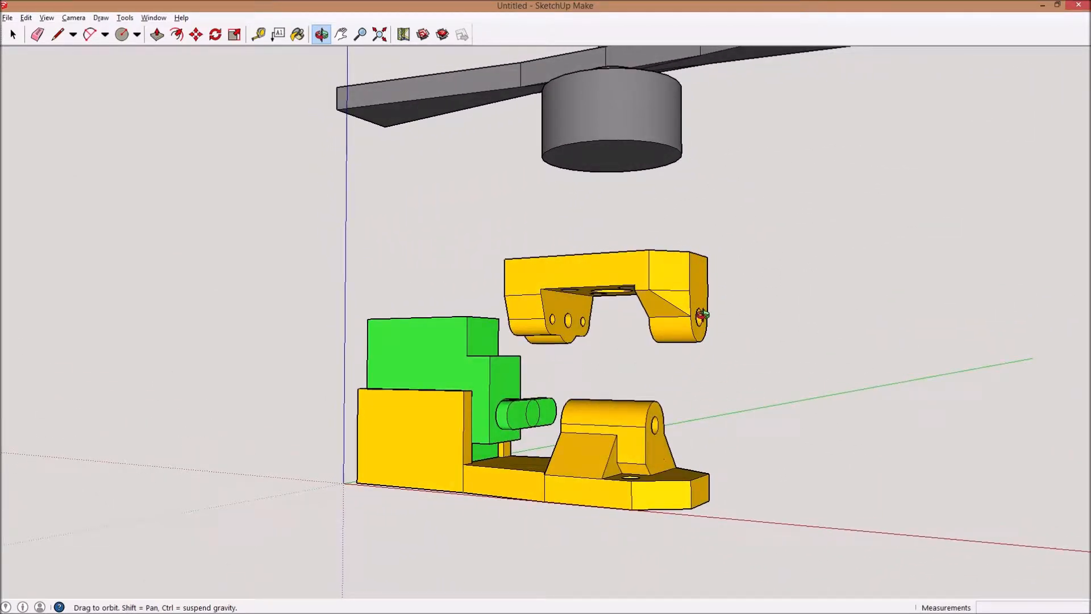
left_click_drag(803, 305, 667, 349)
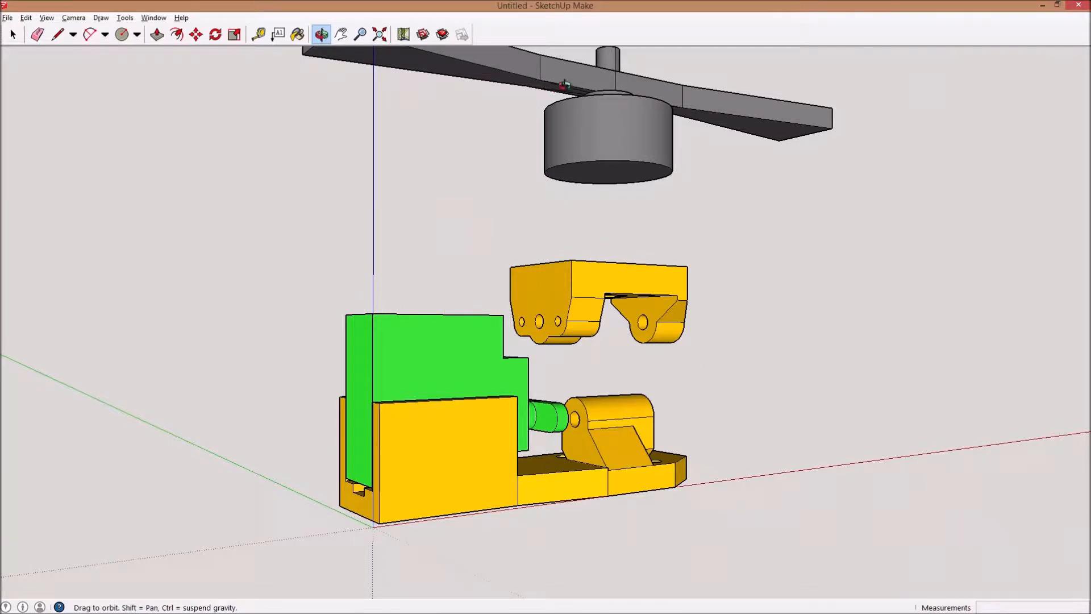
left_click_drag(550, 163, 604, 277)
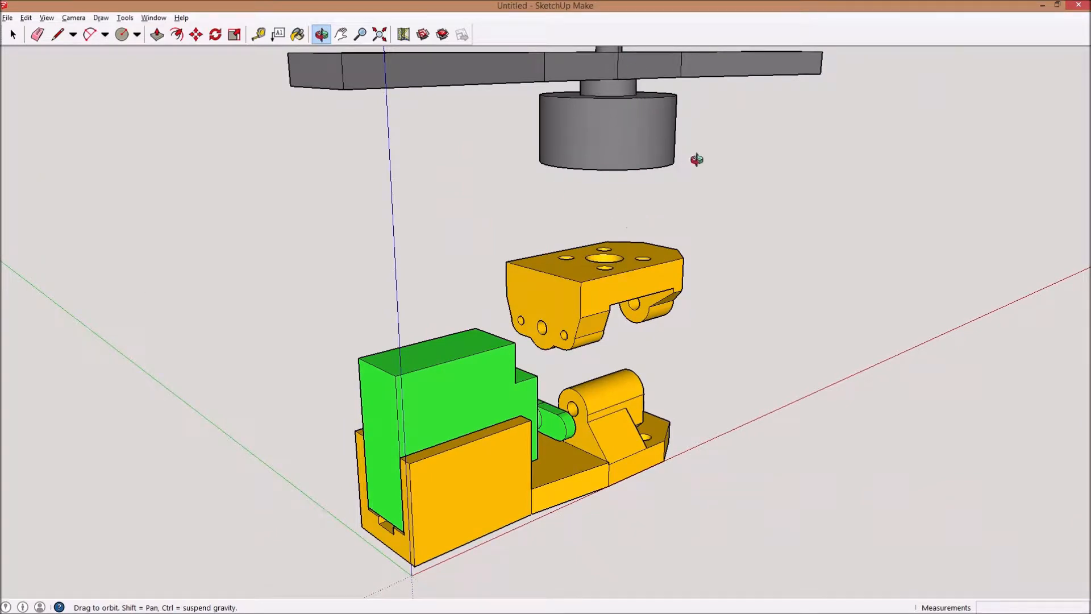
left_click_drag(761, 282, 812, 185)
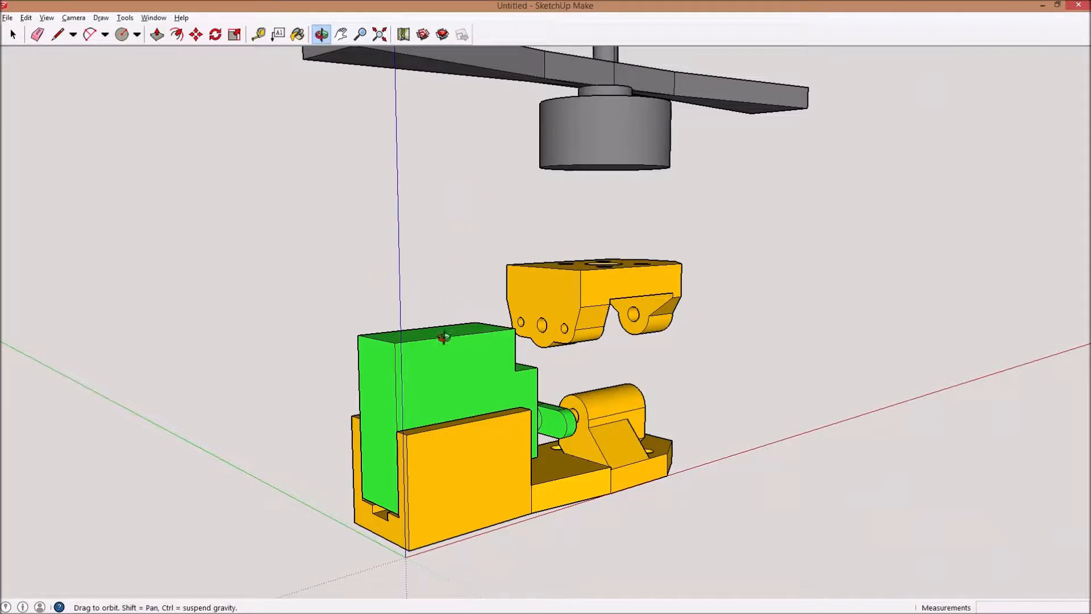
left_click_drag(385, 176, 570, 321)
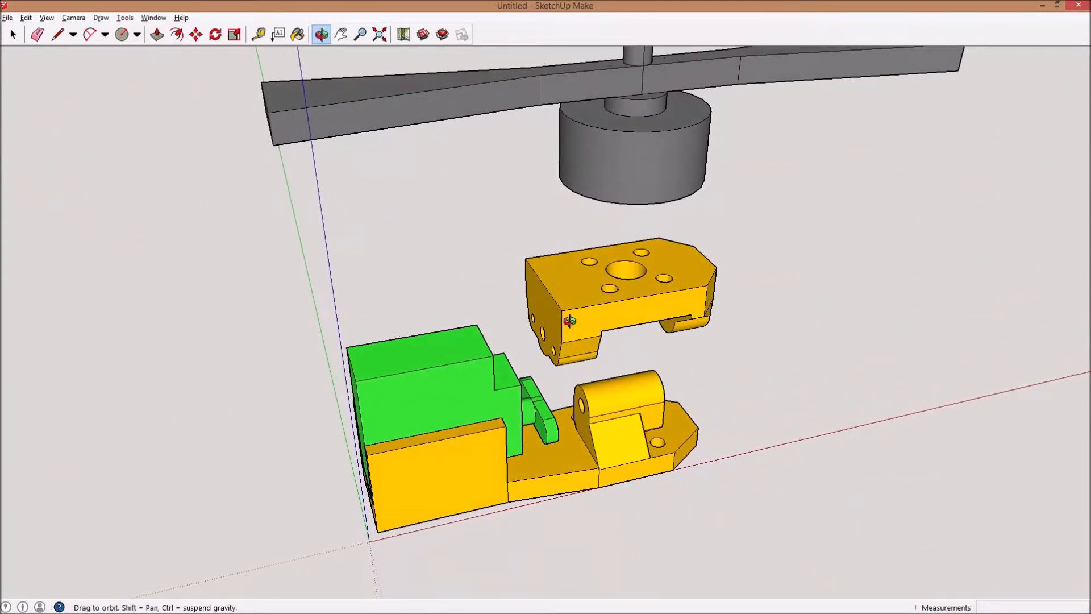
left_click_drag(709, 181, 787, 199)
left_click_drag(835, 299, 662, 195)
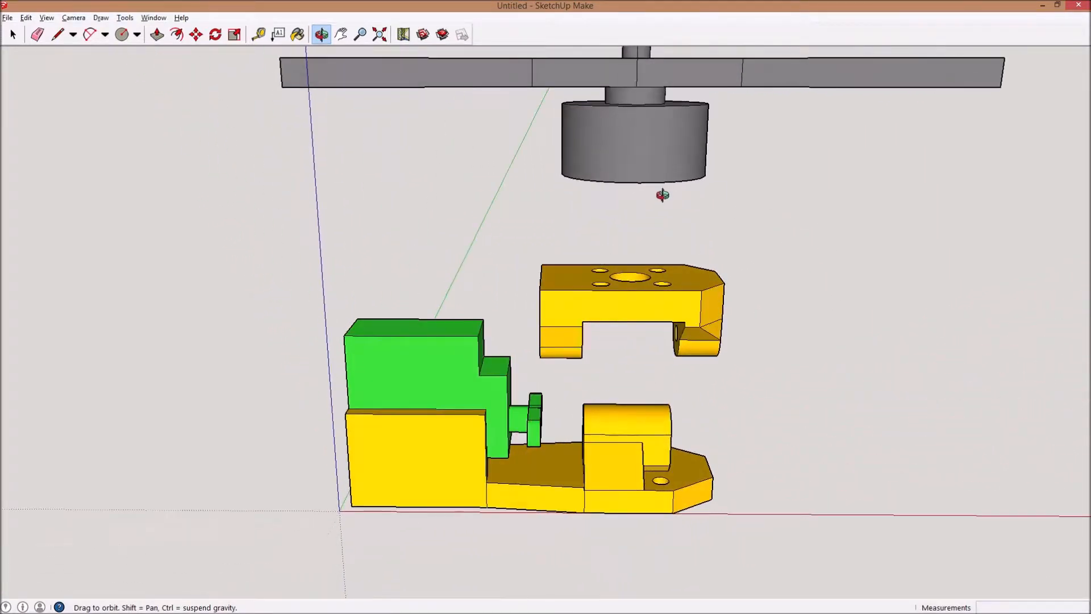
left_click_drag(762, 261, 594, 322)
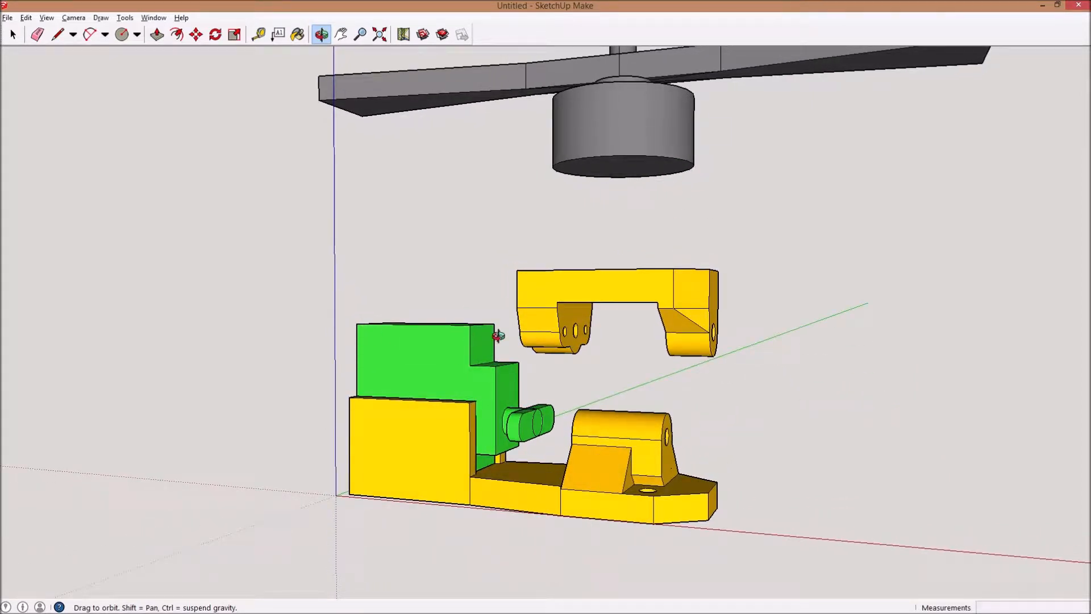
left_click_drag(434, 356, 585, 428)
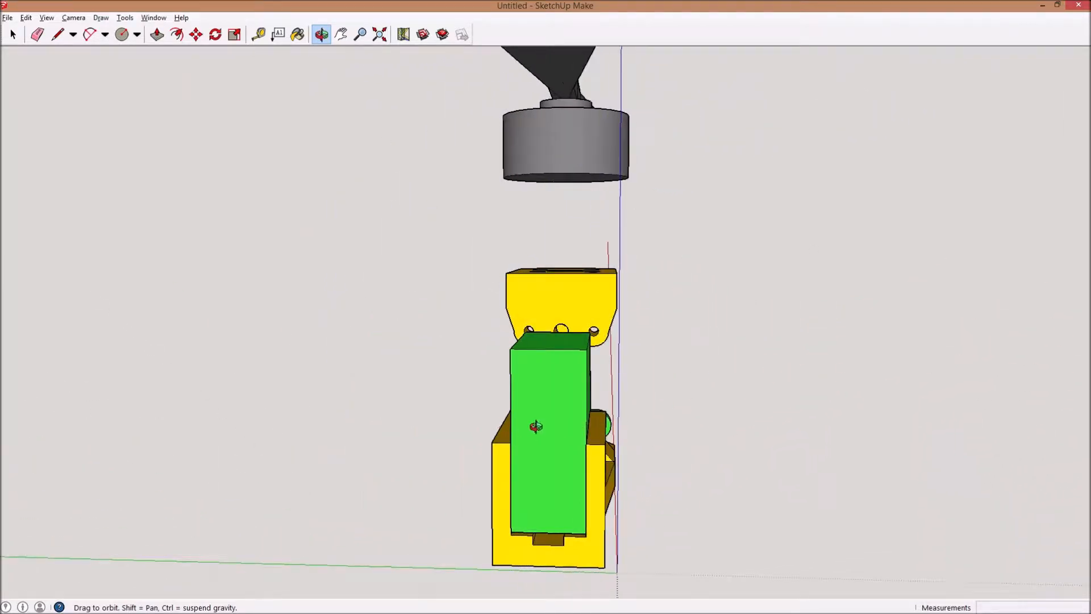
left_click_drag(561, 357, 756, 438)
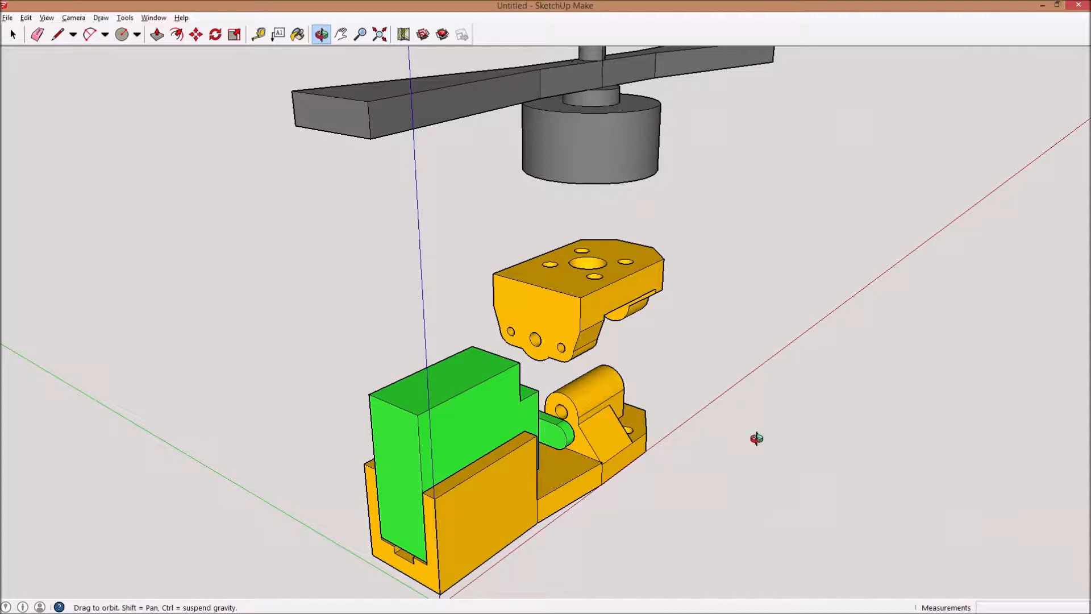
left_click_drag(766, 326, 575, 292)
left_click_drag(808, 346, 695, 468)
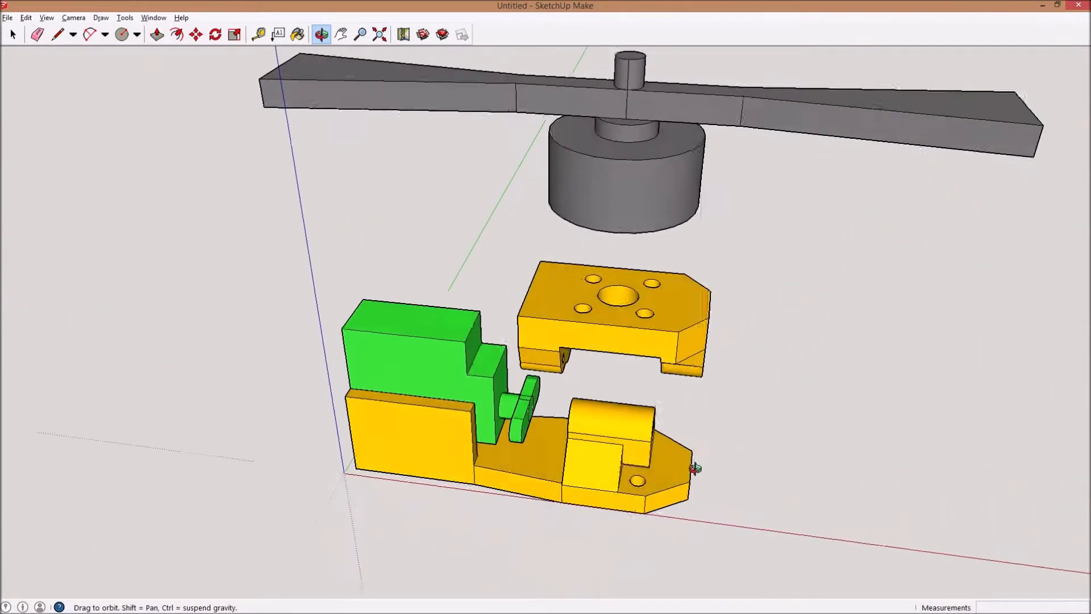
left_click_drag(818, 288, 827, 370)
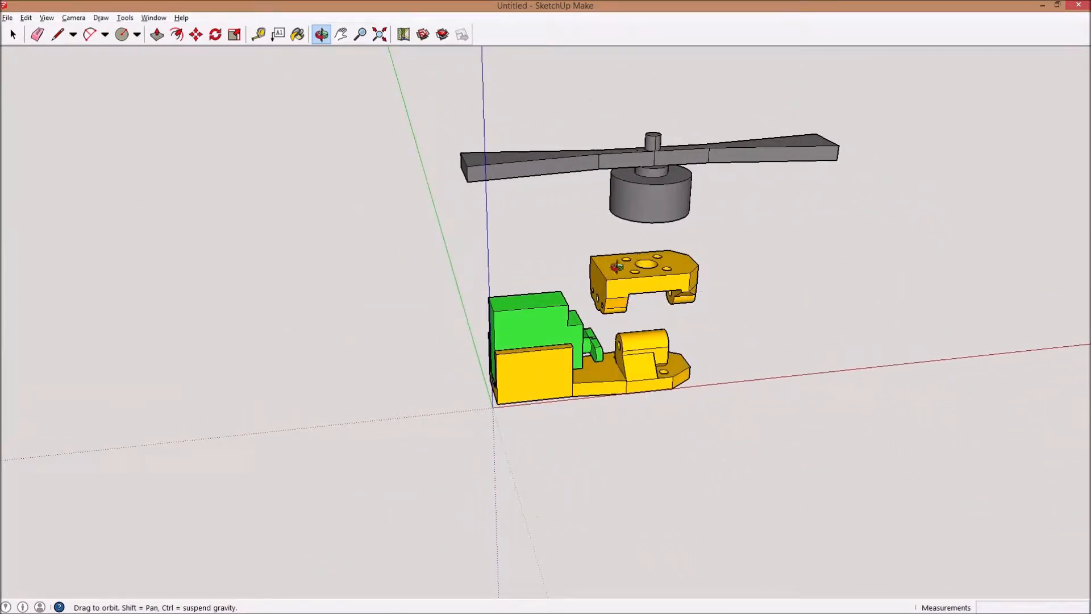
mouse_move(731, 277)
left_mouse_down()
mouse_move(755, 357)
mouse_move(896, 229)
mouse_move(786, 236)
mouse_move(786, 148)
mouse_move(740, 267)
left_mouse_up()
scroll(669, 271, "up", 3)
left_click_drag(665, 273, 630, 354)
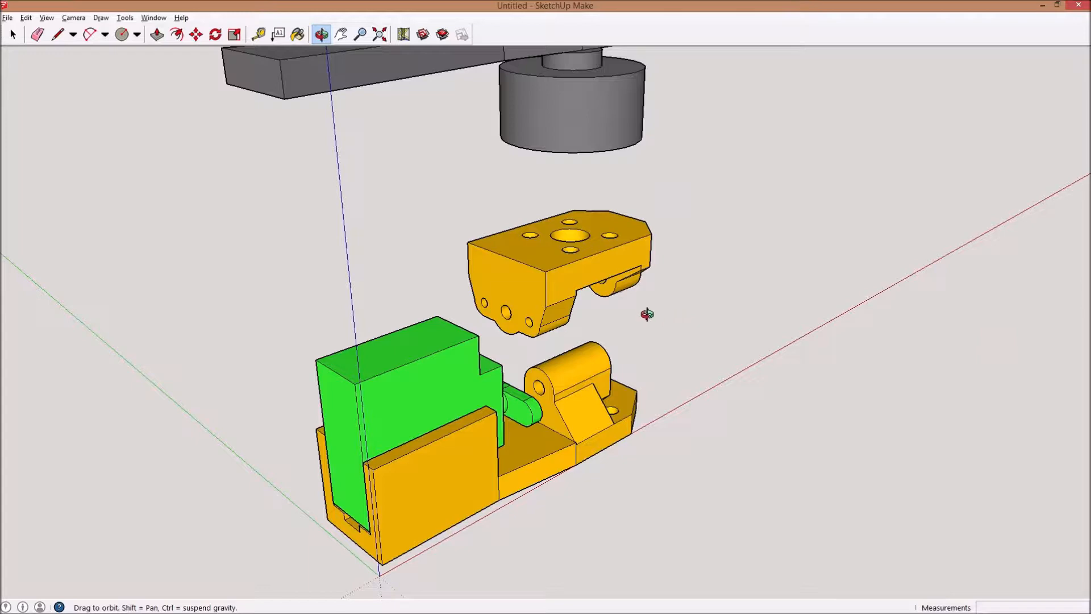
left_click_drag(721, 317, 713, 347)
scroll(713, 347, "down", 2)
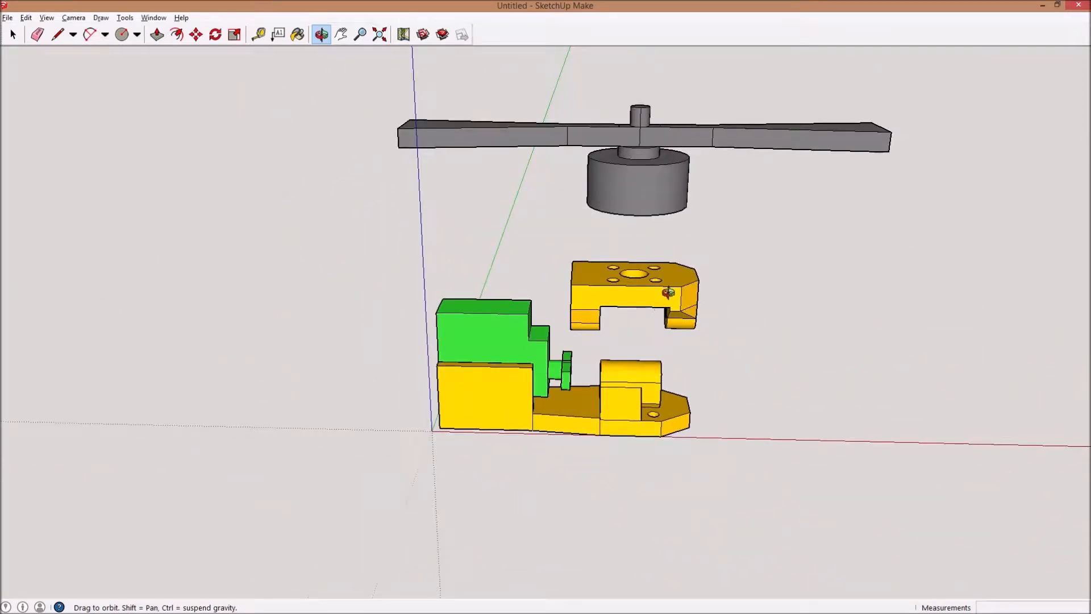
left_click_drag(592, 327, 738, 335)
key("l")
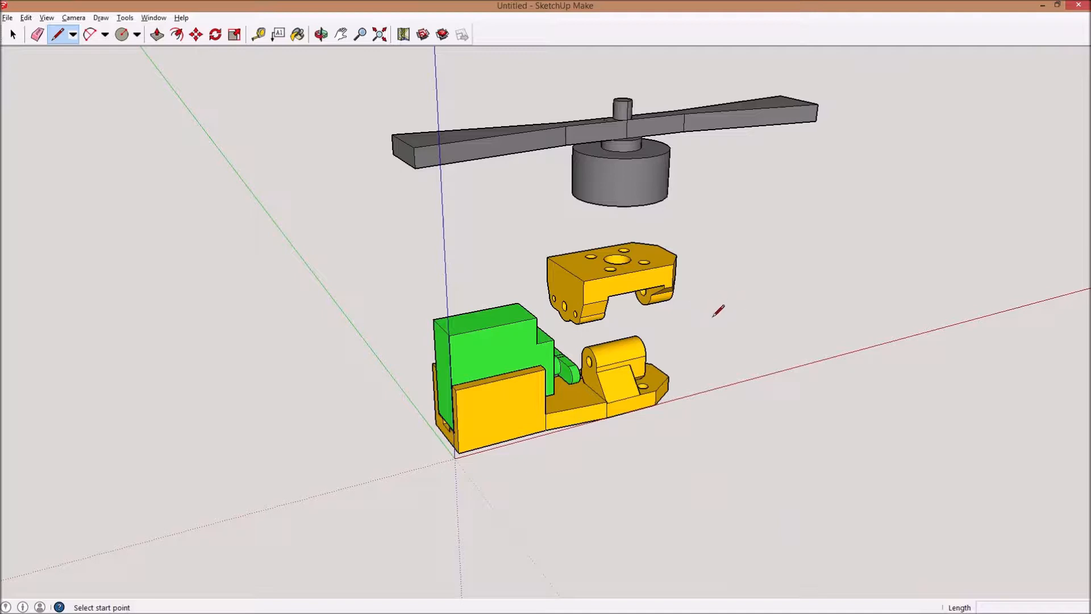
key("r")
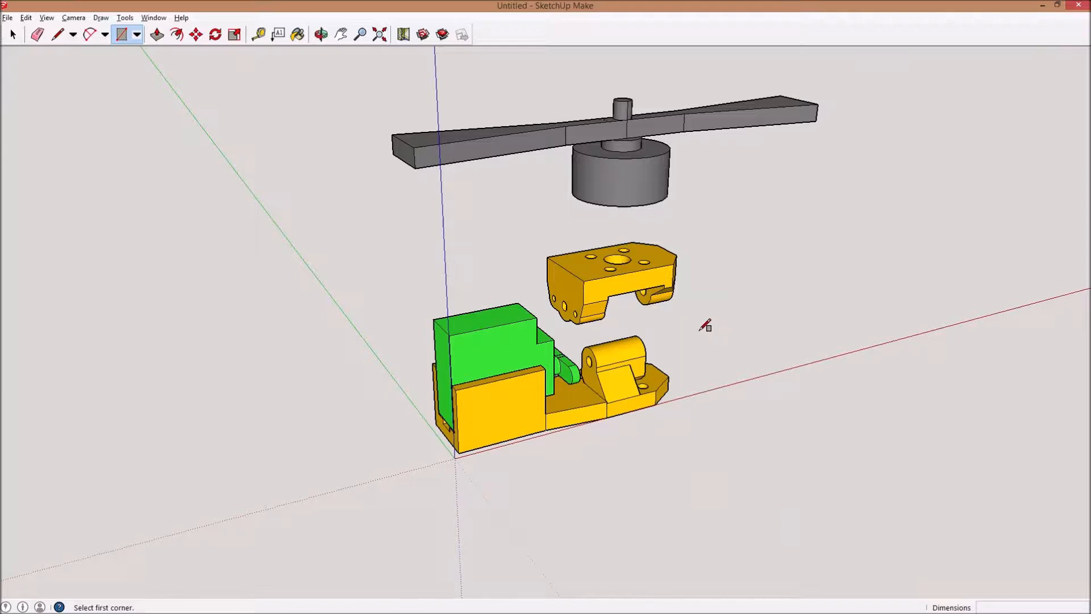
key("p")
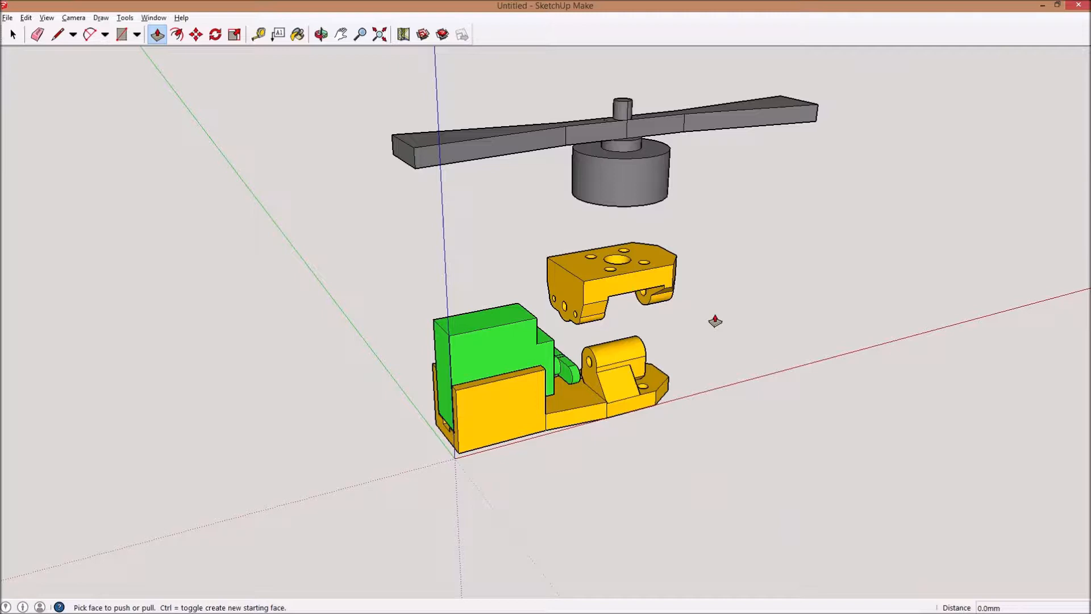
key("e")
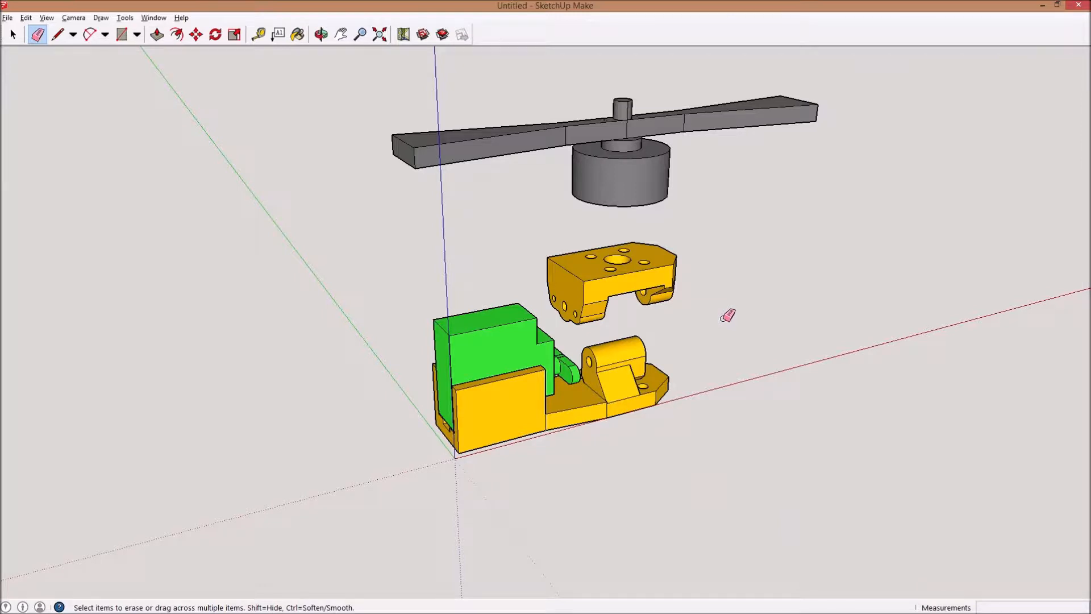
Inspect how the motor, yellow upper bracket and servo base are arranged from different angles and heights
key("o")
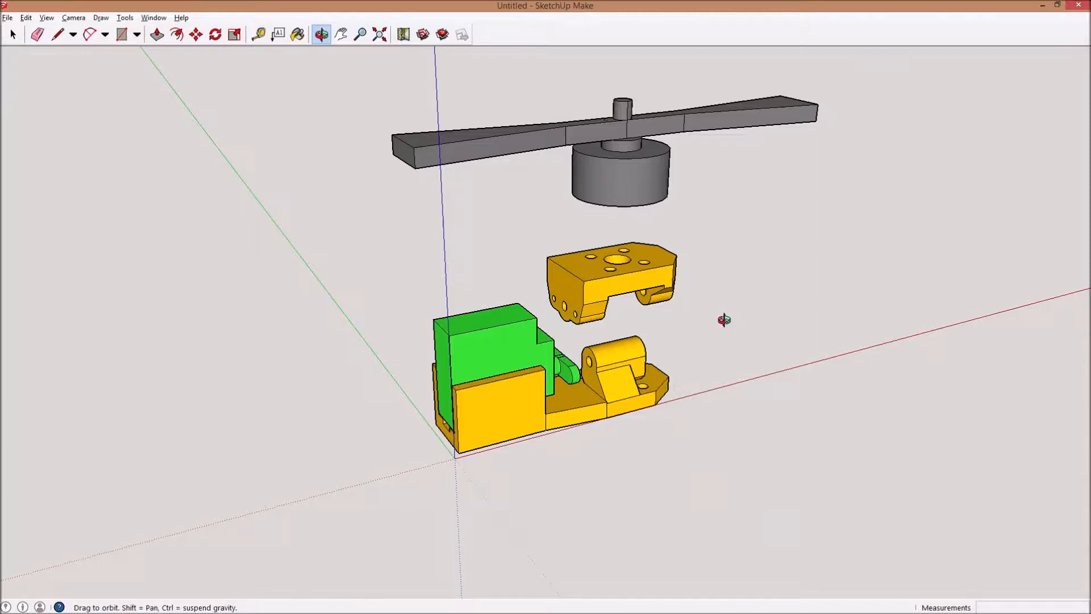
left_click_drag(733, 319, 521, 283)
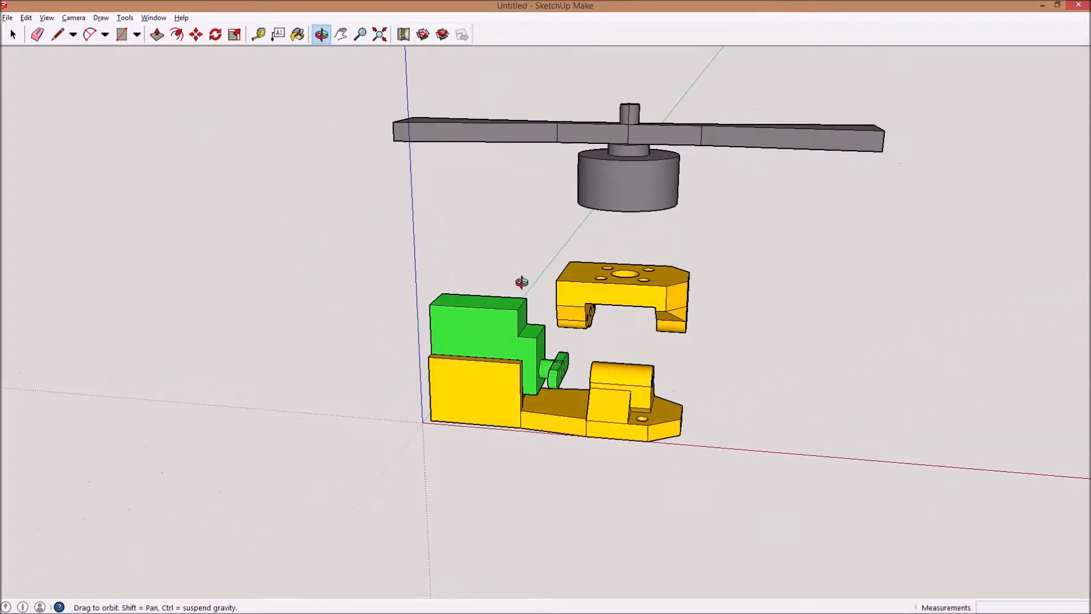
left_click_drag(823, 307, 759, 353)
left_click_drag(500, 318, 960, 297)
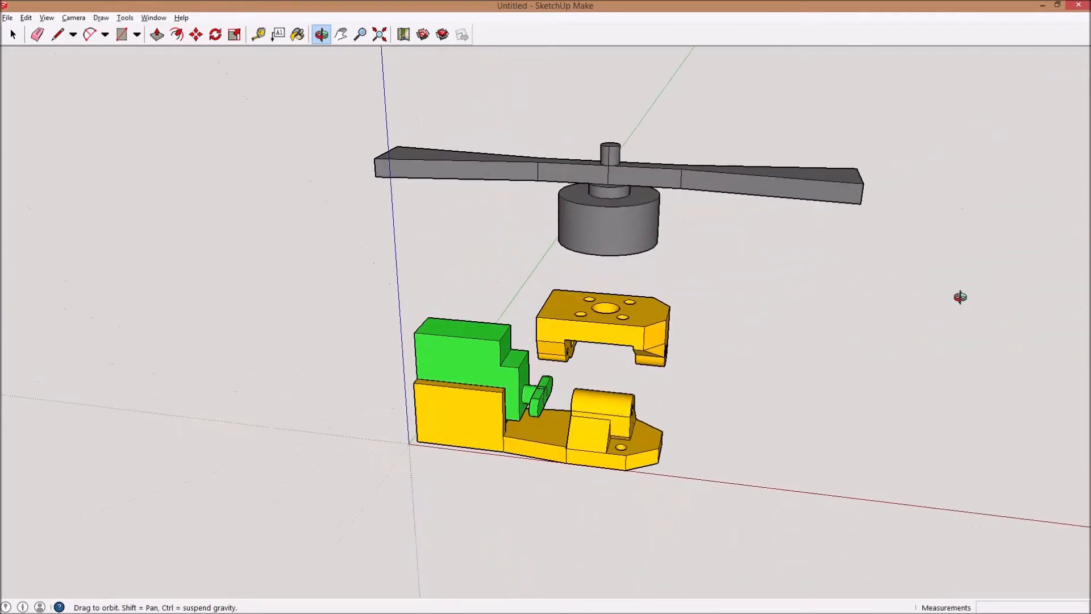
key("h")
mouse_move(554, 319)
left_mouse_down()
mouse_move(497, 319)
mouse_move(901, 316)
mouse_move(528, 335)
left_mouse_up()
key("o")
left_click_drag(409, 325, 791, 353)
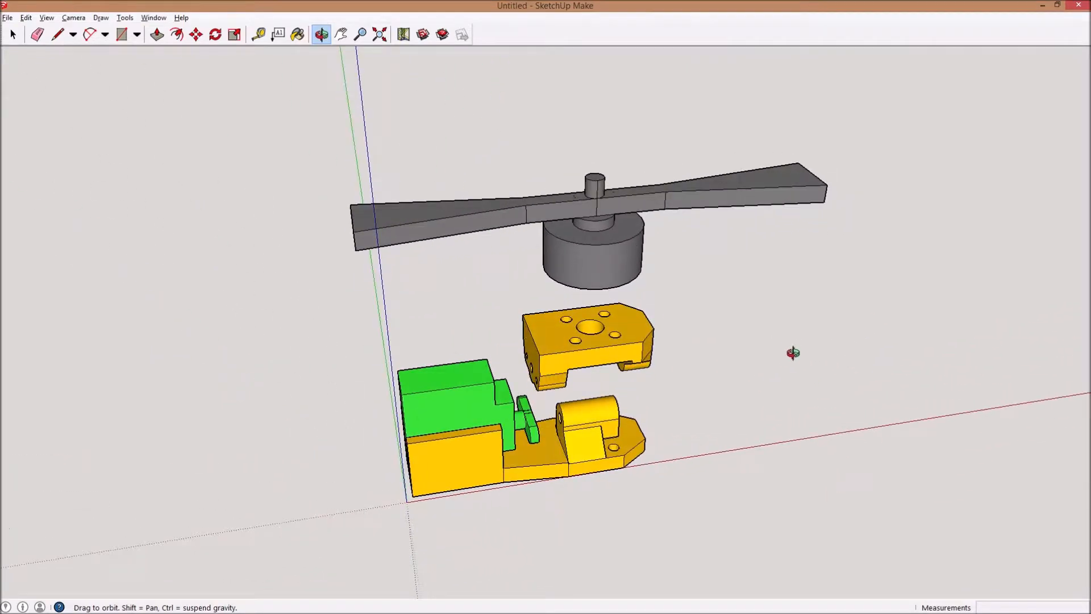
middle_click_drag(794, 353, 767, 355)
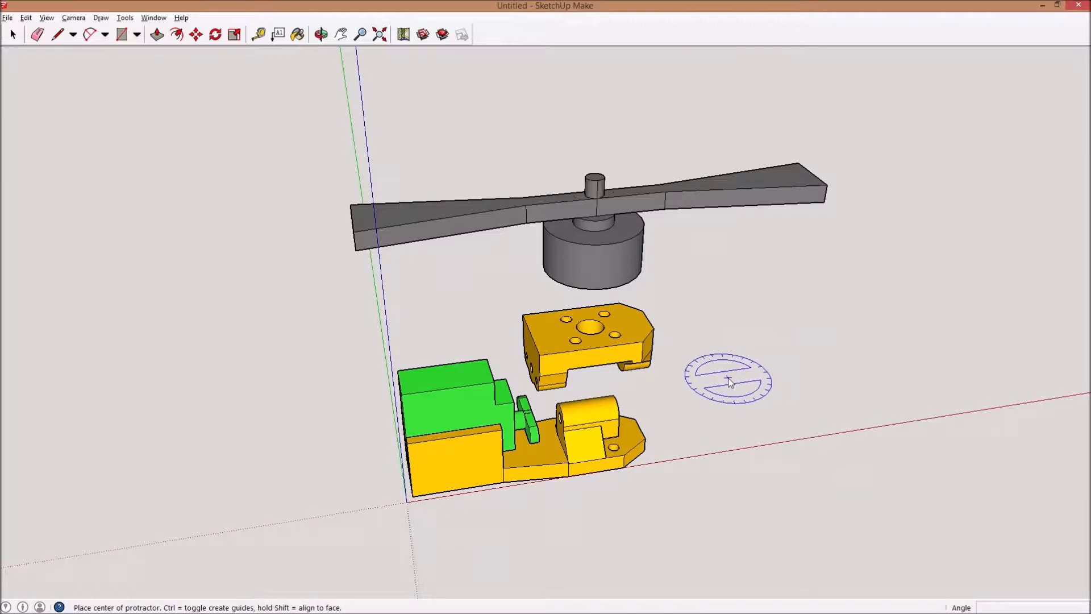
middle_click_drag(728, 377, 870, 468)
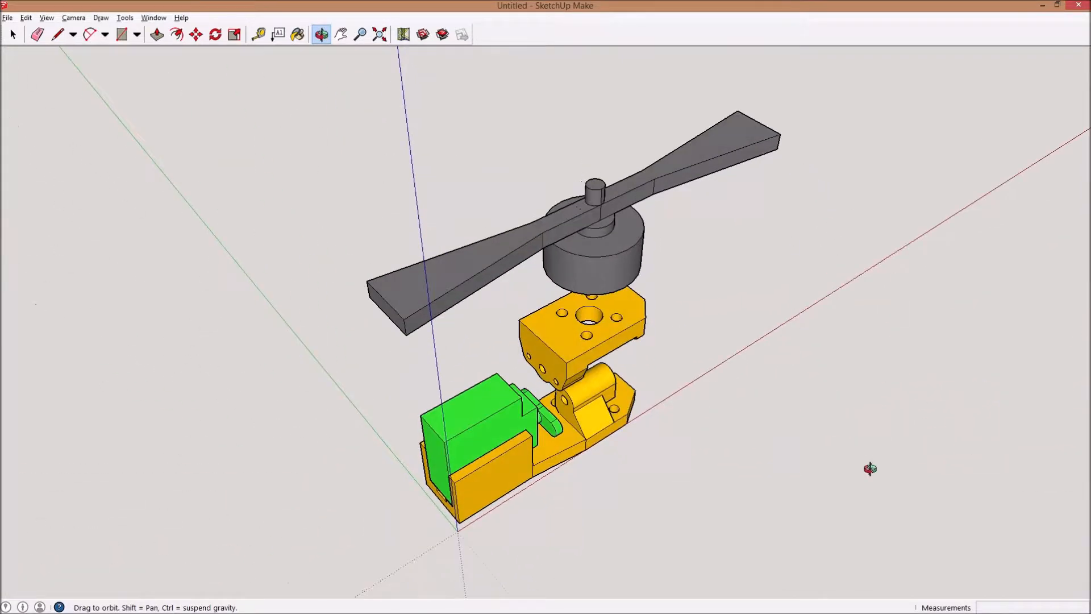
left_click_drag(870, 468, 380, 315)
left_click_drag(518, 413, 698, 473)
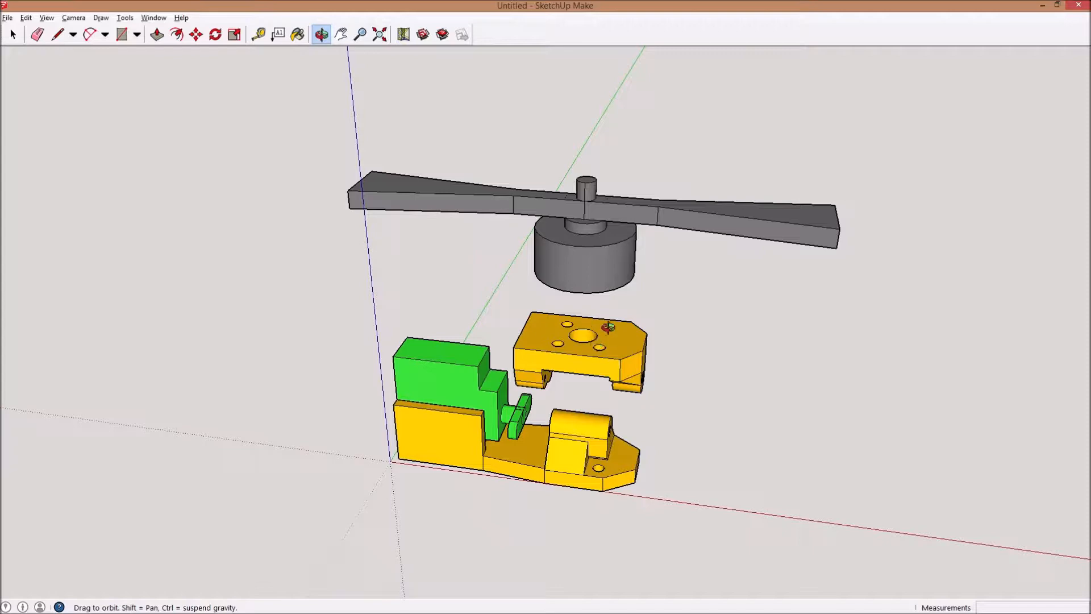
left_click_drag(790, 392, 803, 452)
Draw a line from the origin along the red axis, ending well beyond the yellow base
scroll(803, 452, "down", 1)
scroll(868, 502, "up", 3)
key("l")
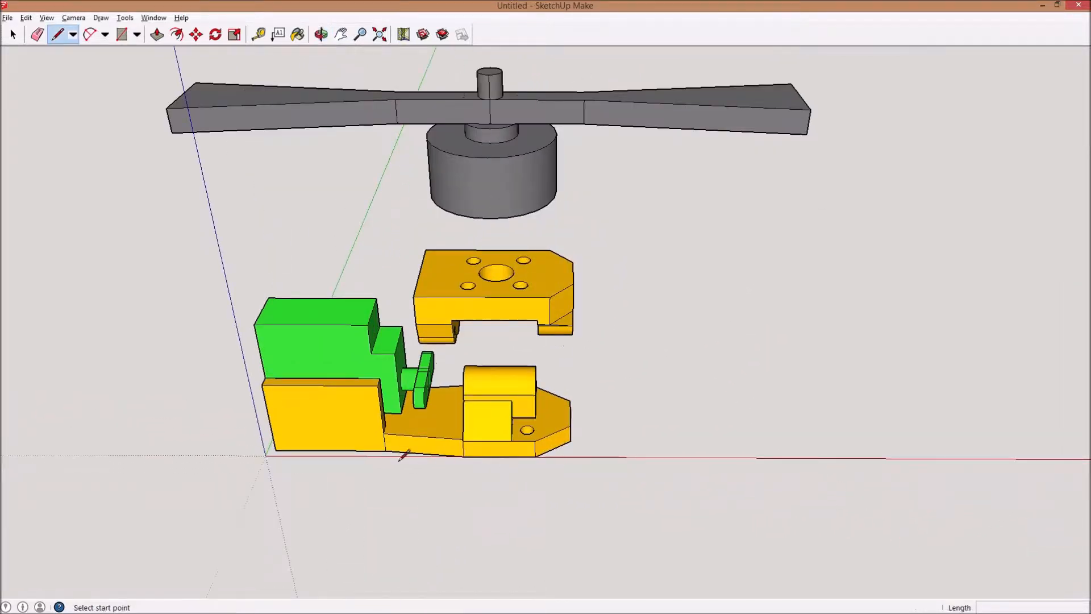
left_click(266, 454)
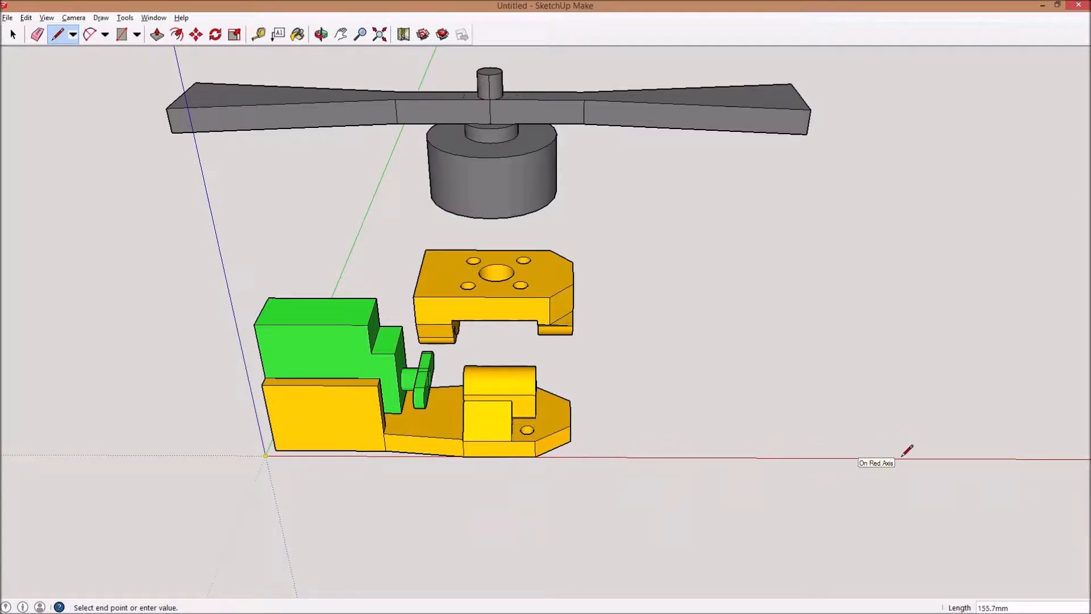
key("Return")
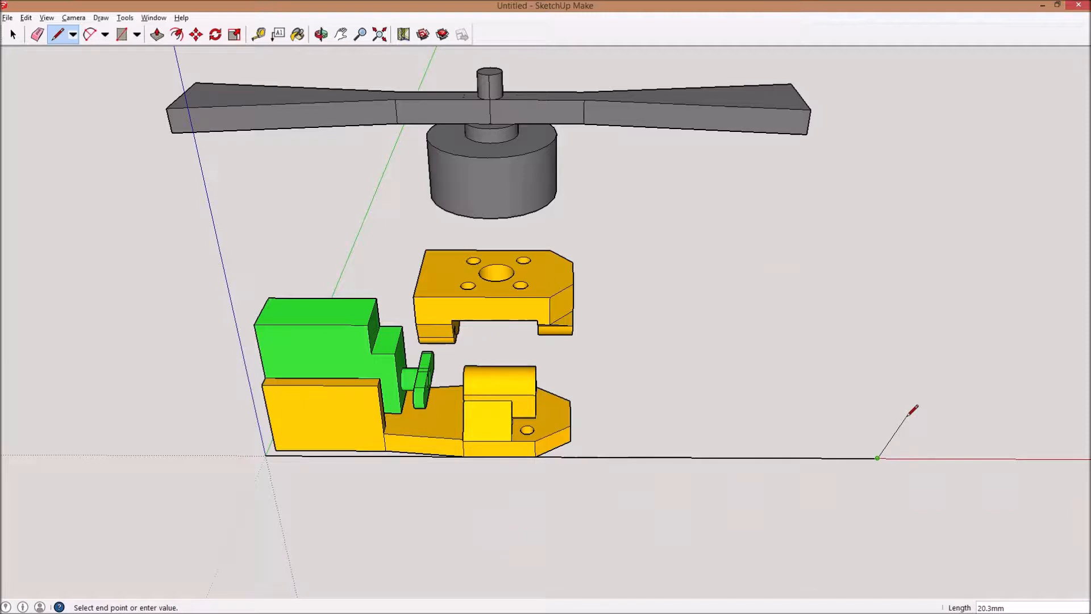
key("Escape")
Measure the length and width of the yellow upper bracket's top face with the Line tool
left_click(413, 295)
key("Escape")
left_click(572, 272)
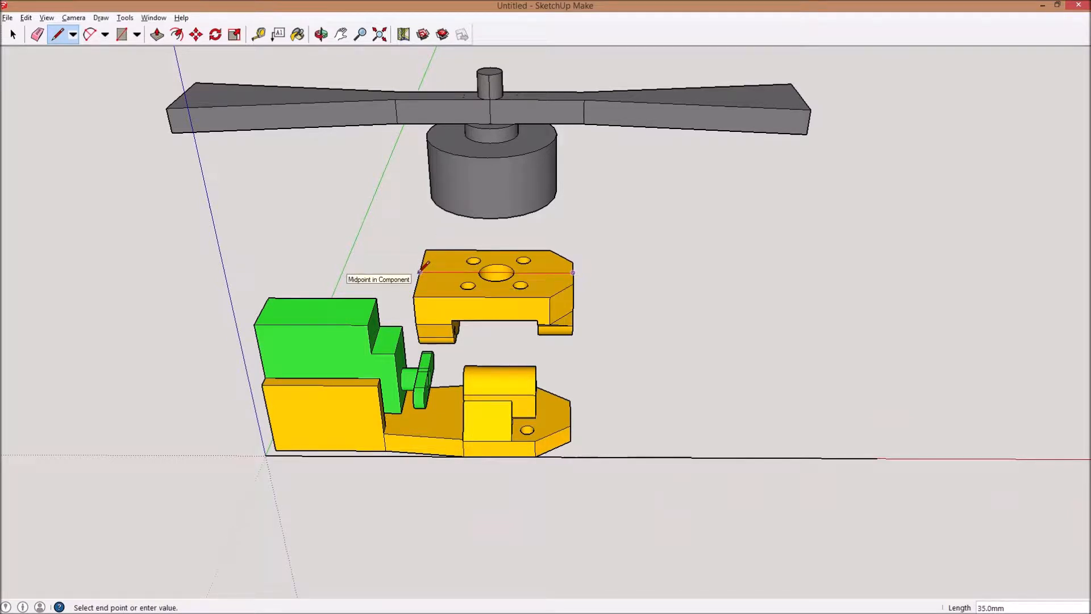
key("Escape")
left_click(425, 250)
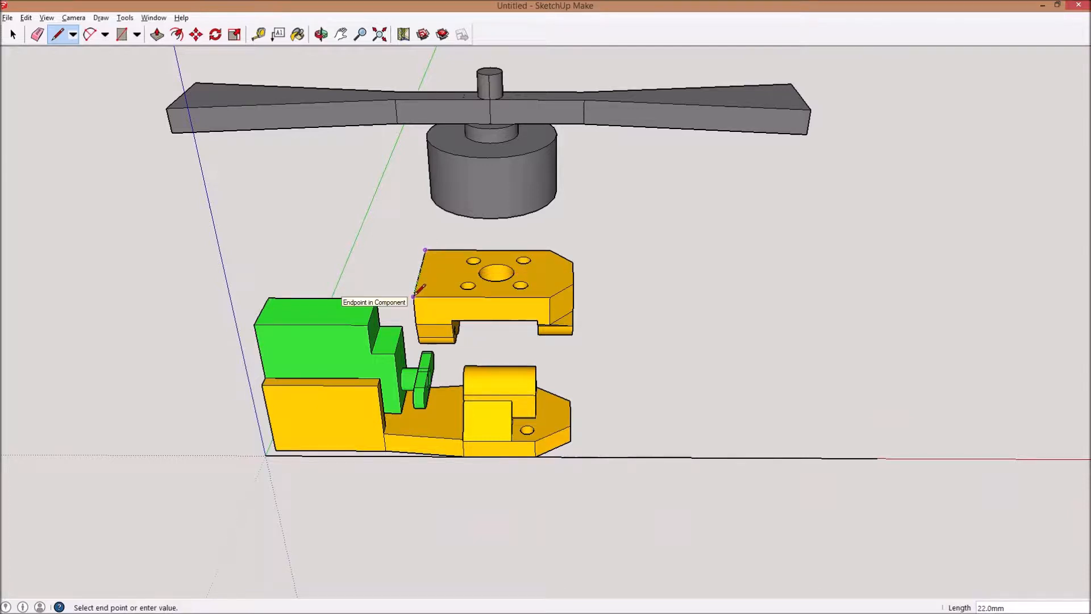
key("Escape")
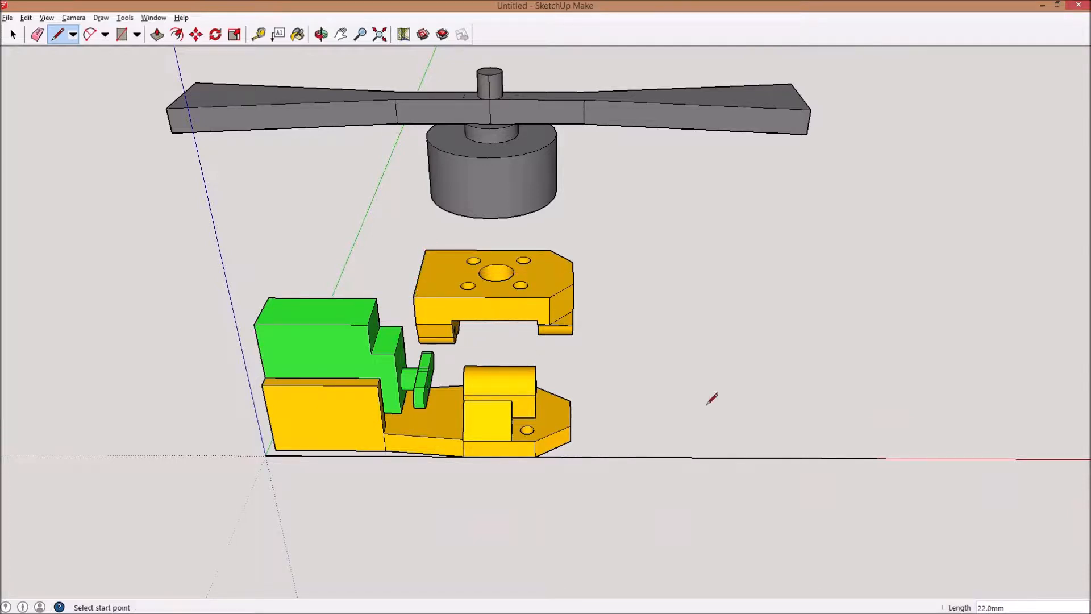
Draw a 22 by 35 mm rectangle on the ground plane, starting from the far end of the red-axis line
key("r")
left_click(878, 458)
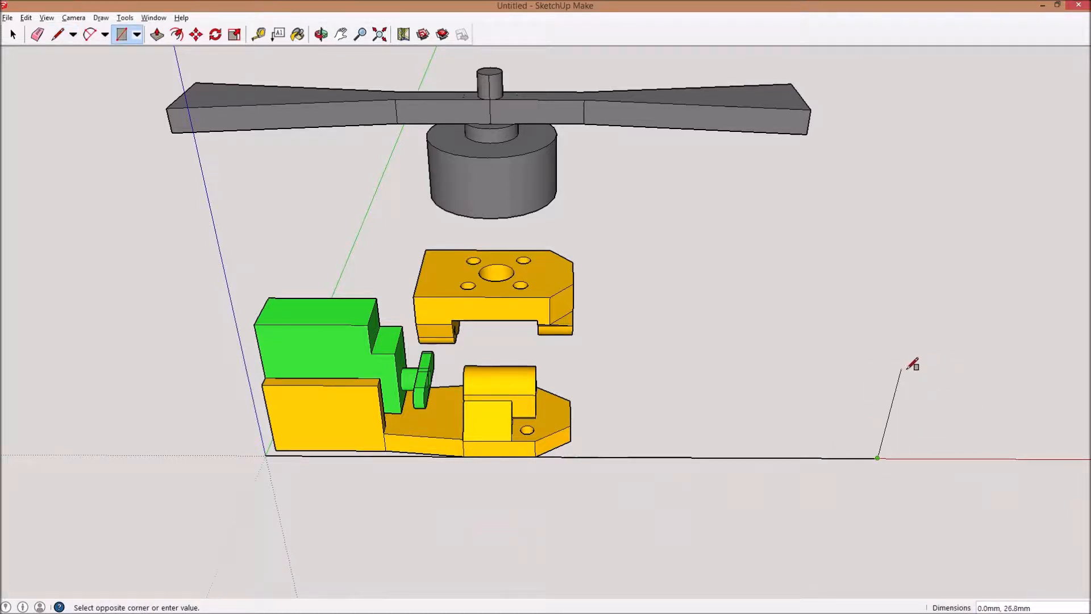
type("22")
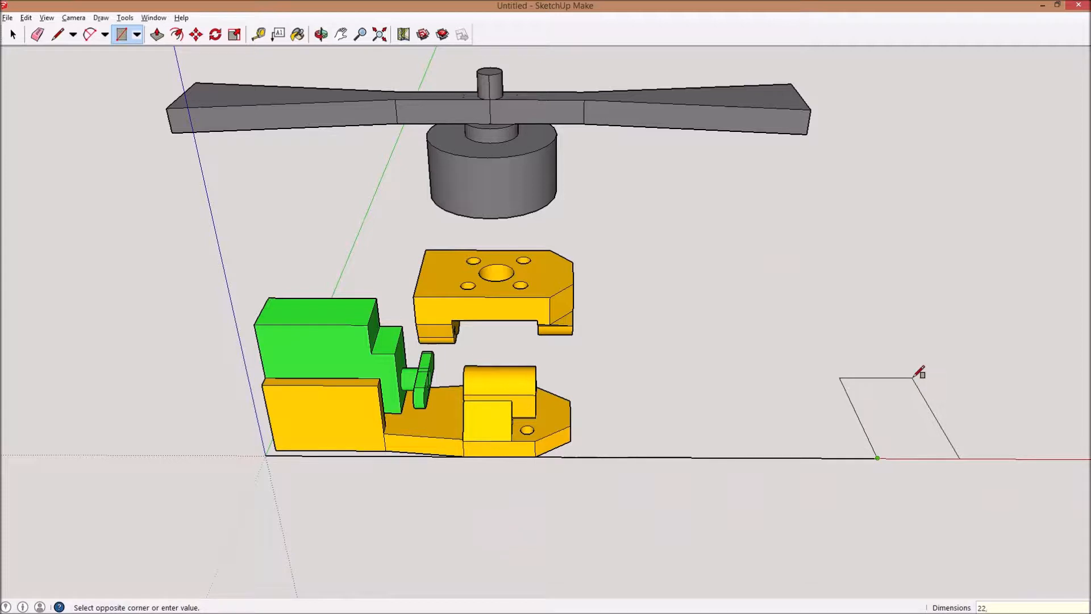
type(", 35")
key("Return")
key("o")
left_click_drag(932, 382, 716, 312)
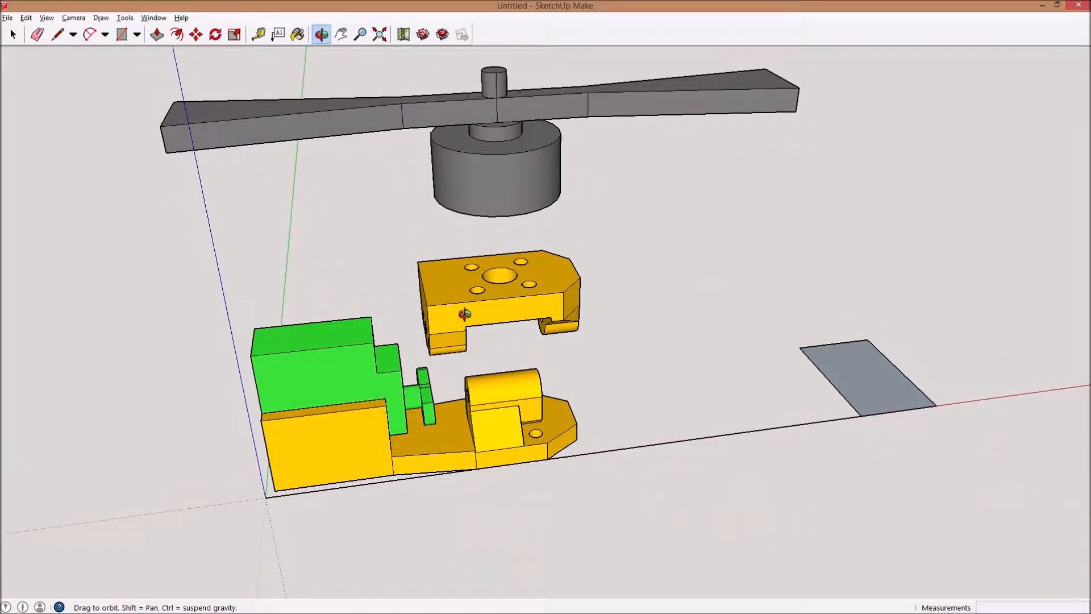
Measure the thickness of both legs of the yellow upper bracket with the Line tool
mouse_move(642, 364)
left_mouse_down()
mouse_move(705, 388)
mouse_move(704, 193)
mouse_move(689, 210)
mouse_move(769, 292)
mouse_move(847, 228)
mouse_move(694, 341)
mouse_move(554, 366)
mouse_move(613, 304)
left_mouse_up()
key("l")
left_click(455, 282)
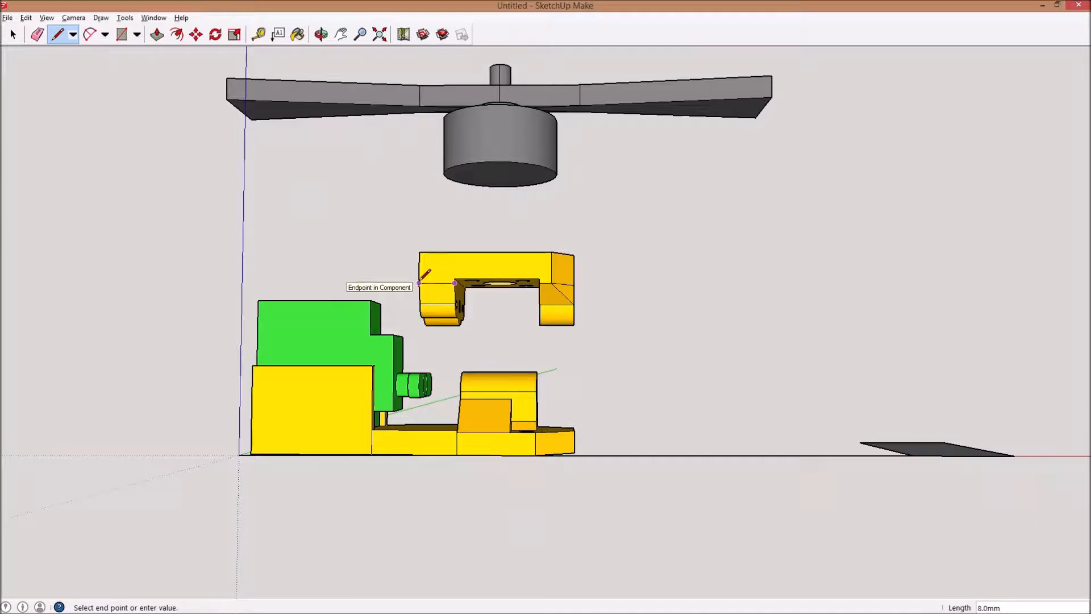
left_click(419, 282)
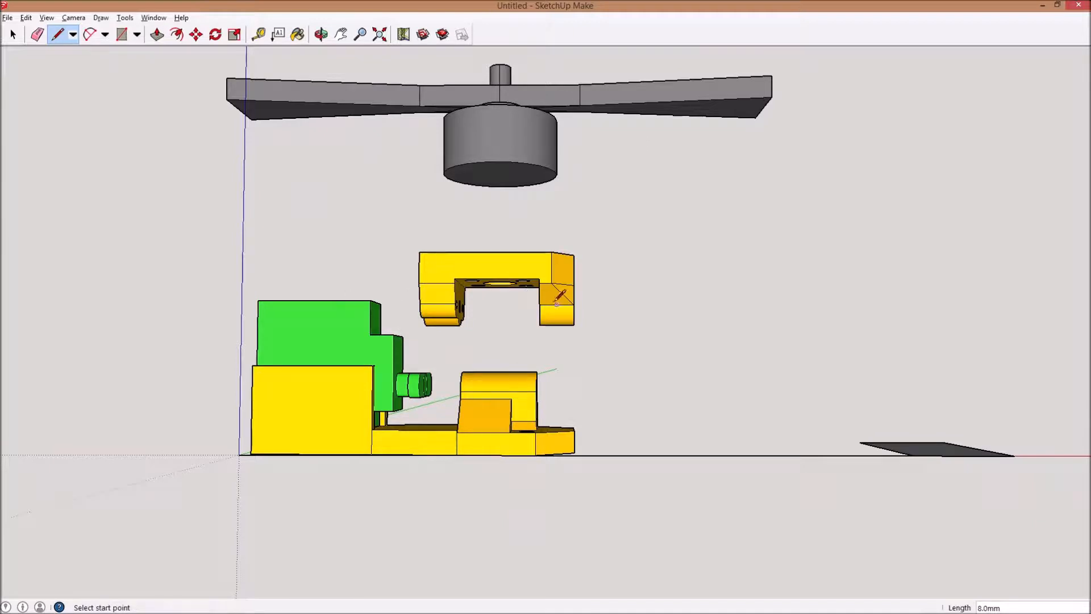
left_click(575, 303)
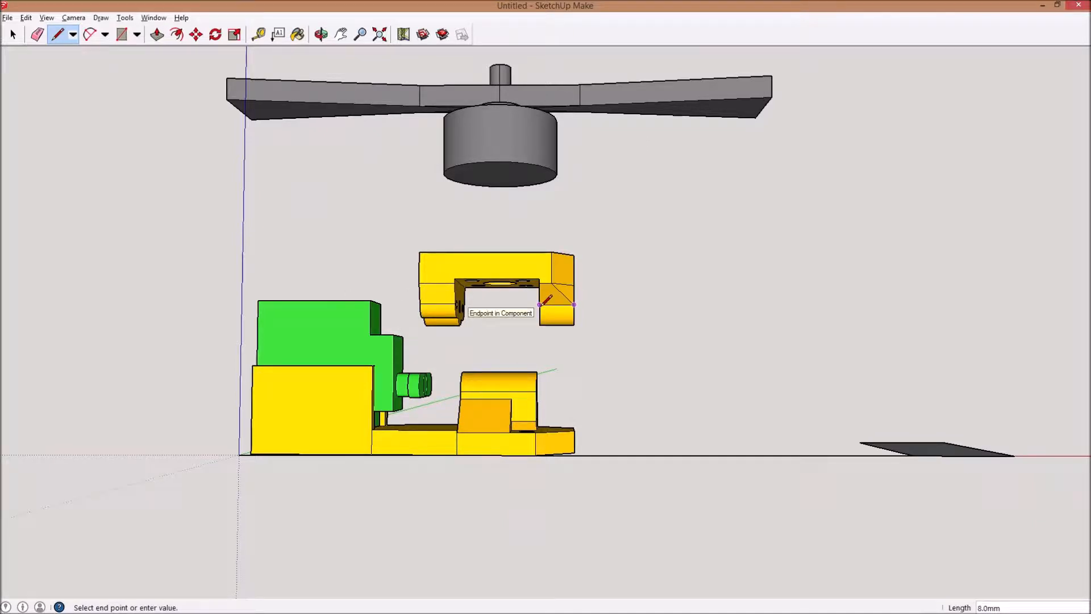
left_click(539, 305)
Measure the thickness of the yellow upper bracket's top plate with the Line tool, from its underside to its top edge
key("o")
left_click_drag(685, 340, 723, 475)
scroll(923, 431, "up", 3)
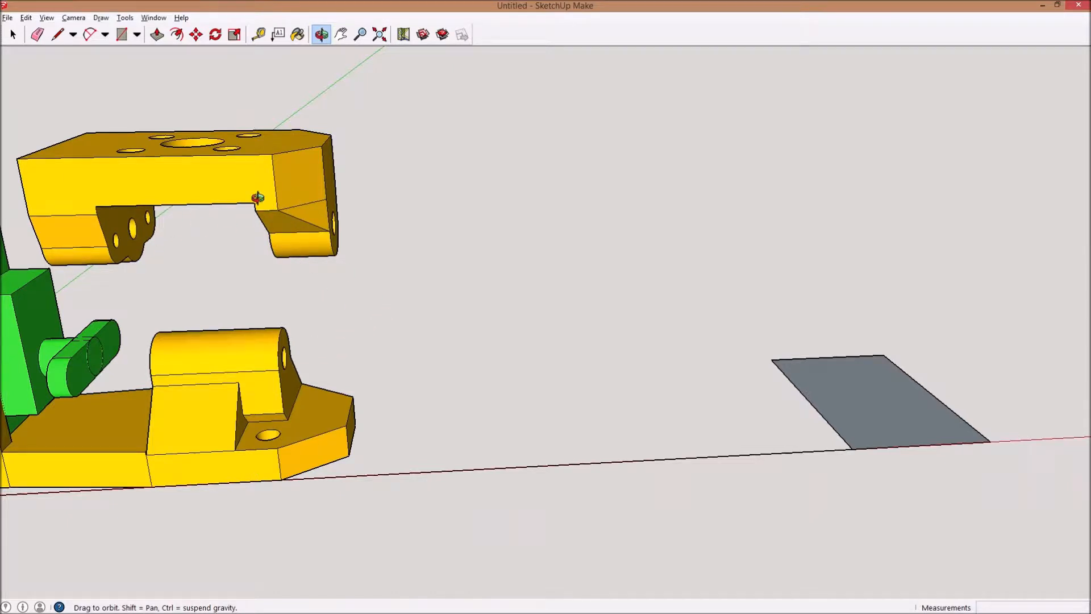
key("l")
left_click(229, 203)
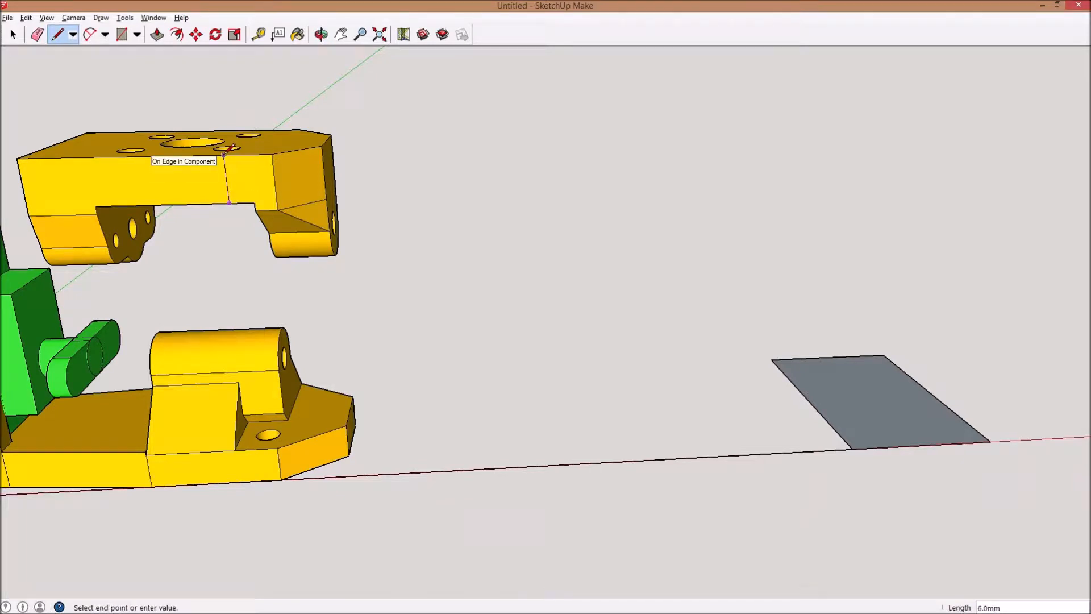
key("Escape")
Pull the rectangle on the ground plane up by 6 mm
key("p")
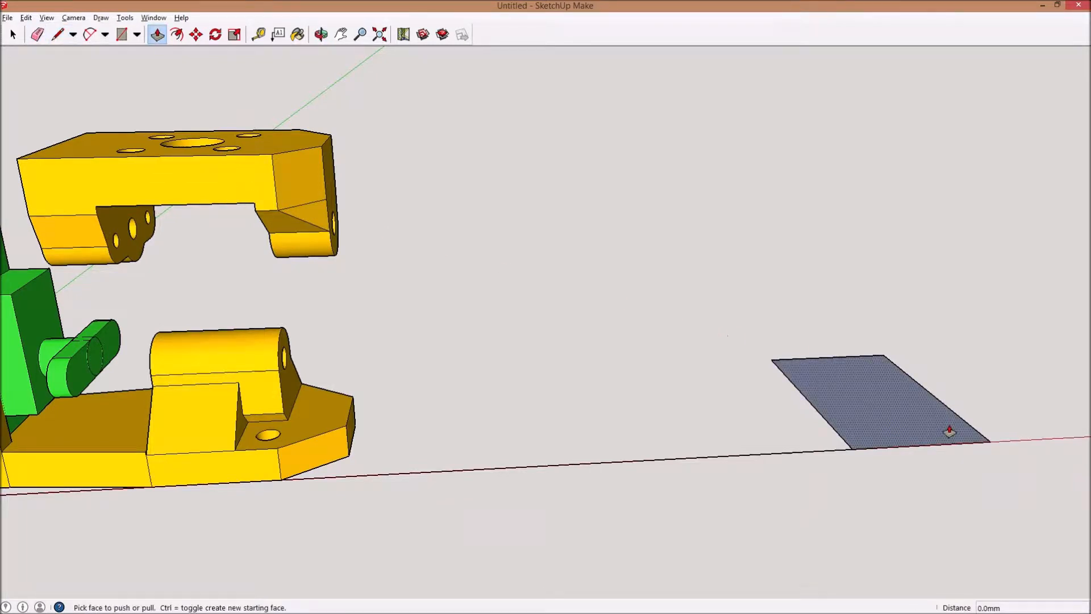
left_click_drag(856, 377, 872, 361)
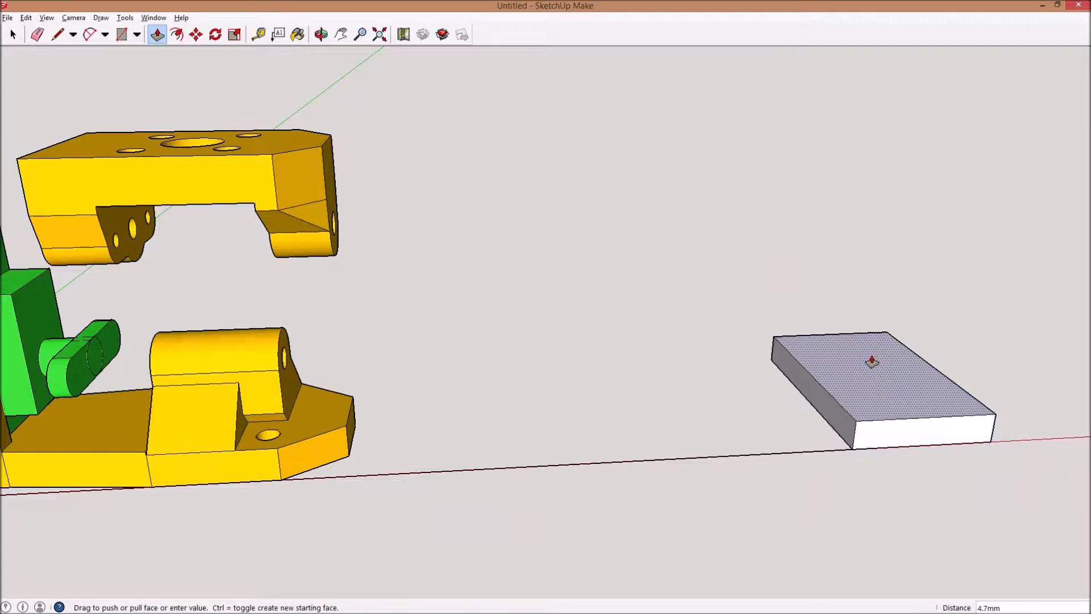
type("6")
key("Return")
Draw a line across the slab's top face, 8 mm in from the near short edge, using a short guide line from that edge's midpoint
key("l")
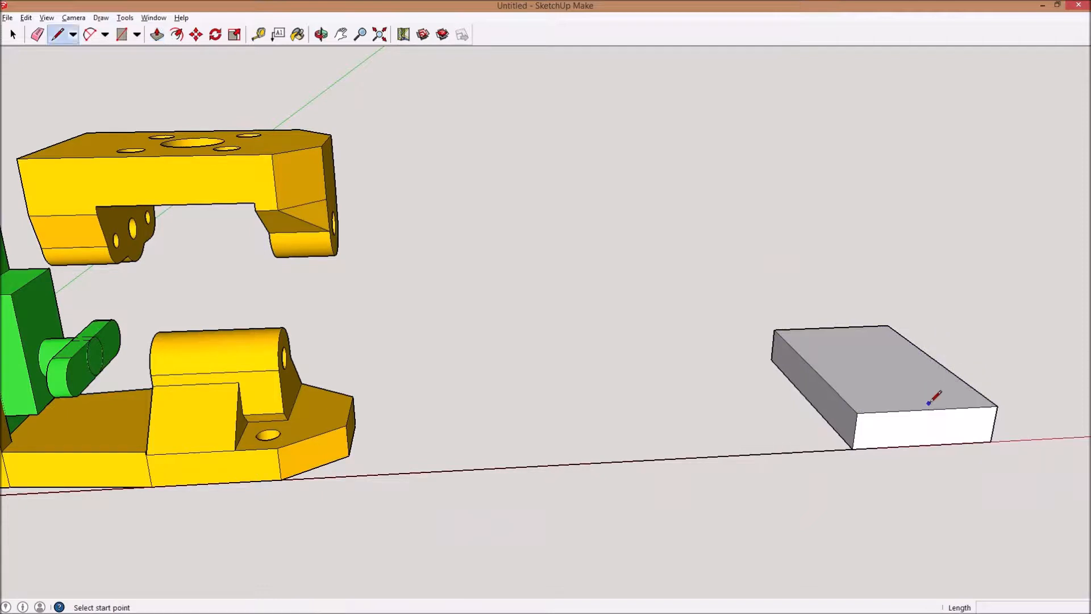
left_click(928, 409)
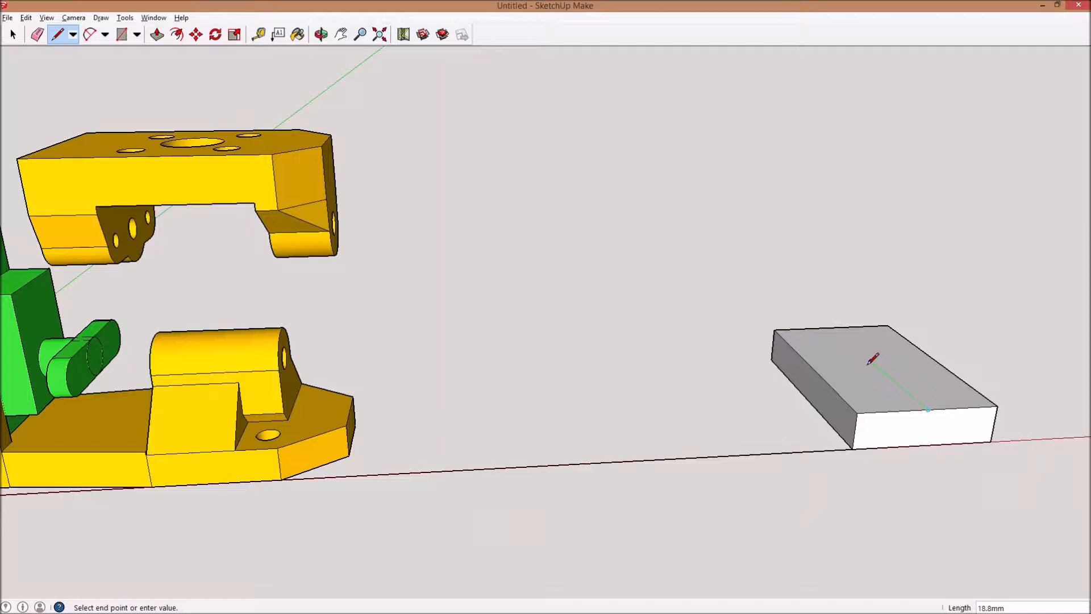
left_click(968, 384)
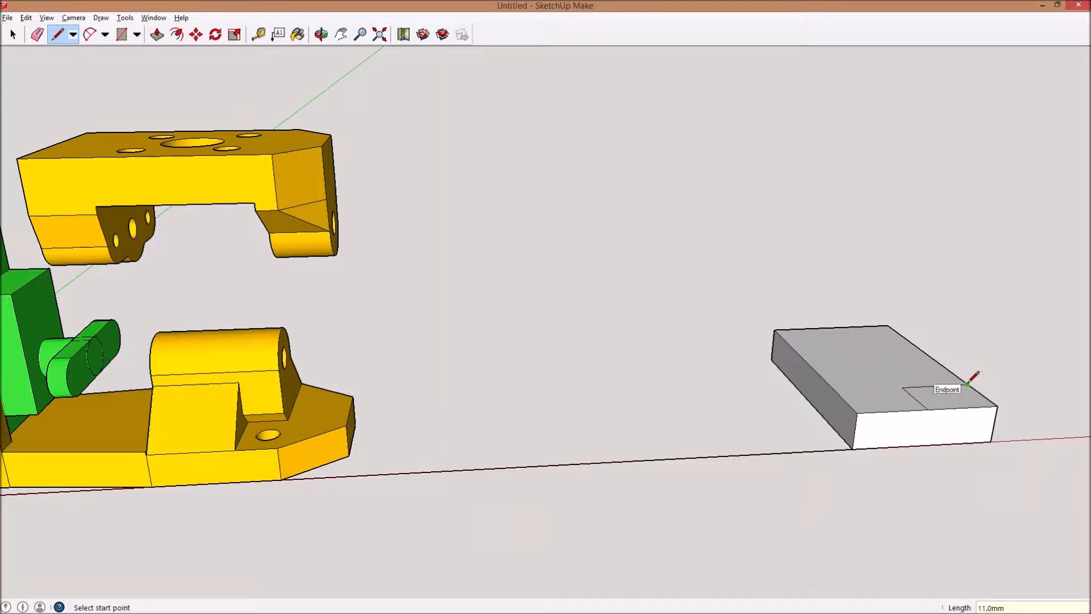
left_click(901, 388)
left_click(834, 390)
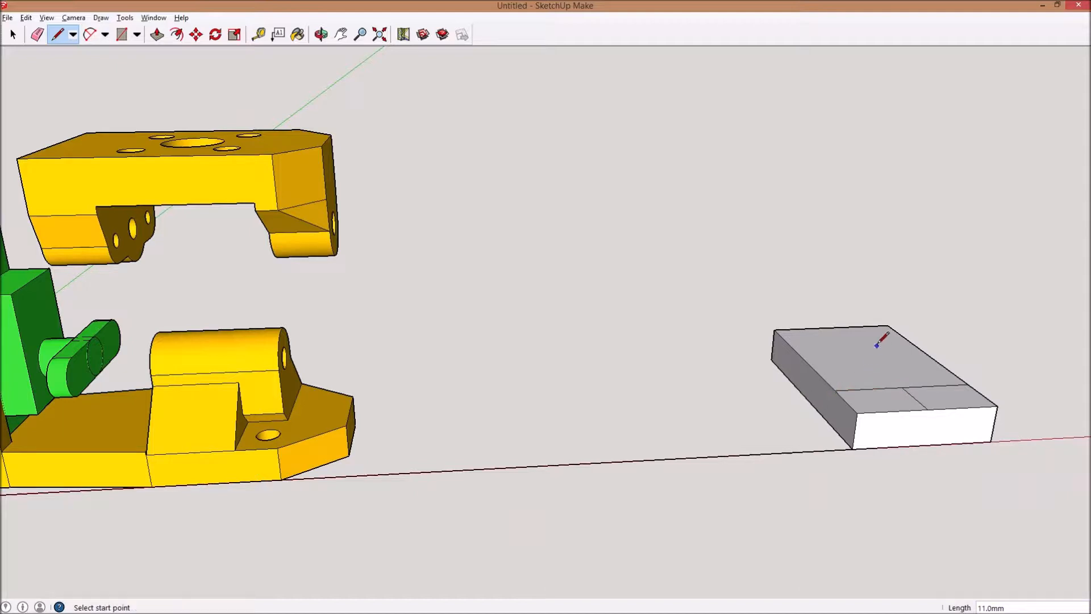
Draw a matching line across the slab near its far short edge and erase both short midpoint guide lines
left_click(831, 327)
key("Return")
left_click(908, 340)
left_click(850, 342)
left_click(775, 344)
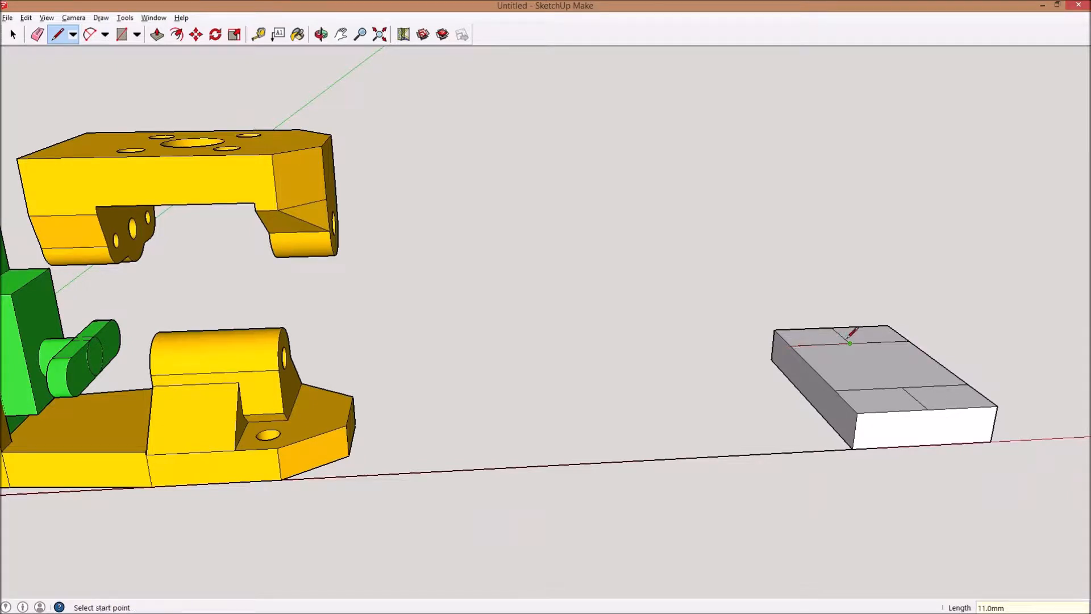
key("e")
left_click(917, 402)
key("p")
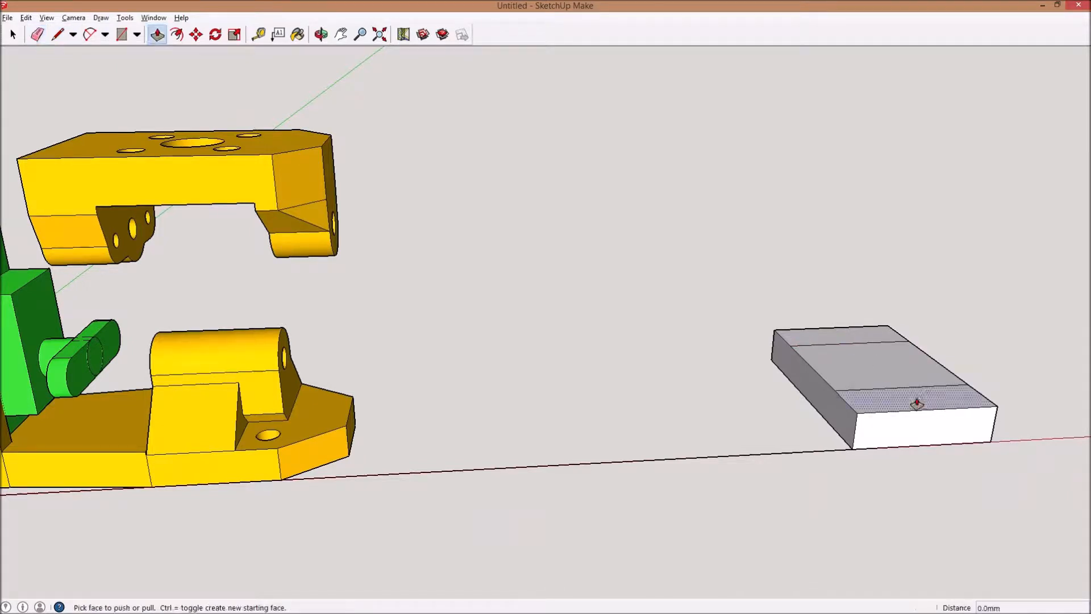
left_click(915, 402)
key("Escape")
Measure the height of the yellow upper bracket's three-hole leg, from its lowest point to the underside of the plate
mouse_move(706, 377)
middle_mouse_down()
mouse_move(494, 370)
mouse_move(180, 283)
middle_mouse_up()
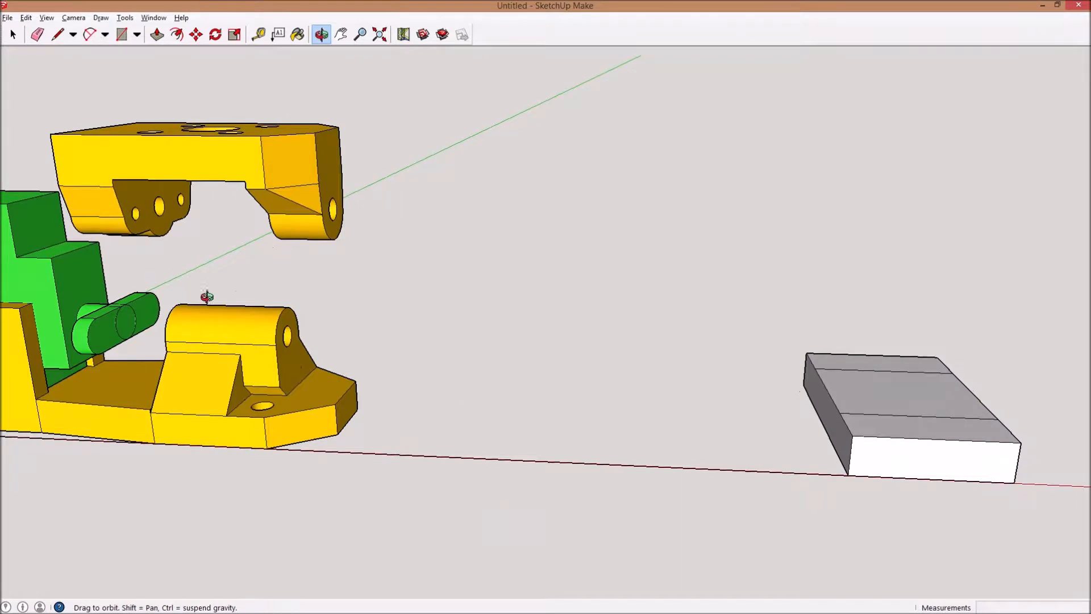
key("l")
left_click(398, 274)
key("Escape")
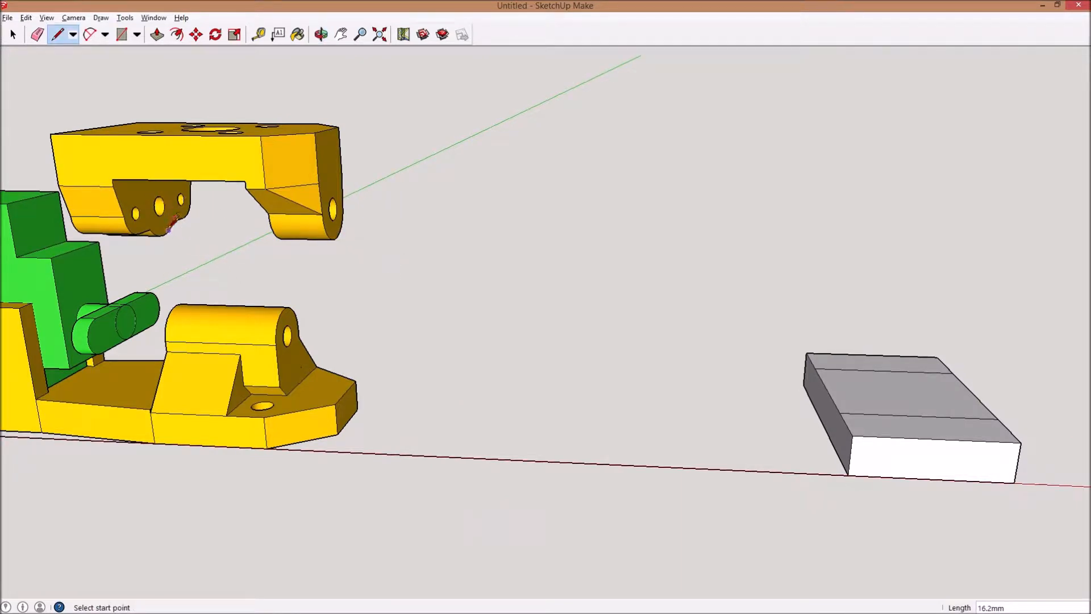
key("o")
left_click_drag(176, 241, 158, 188)
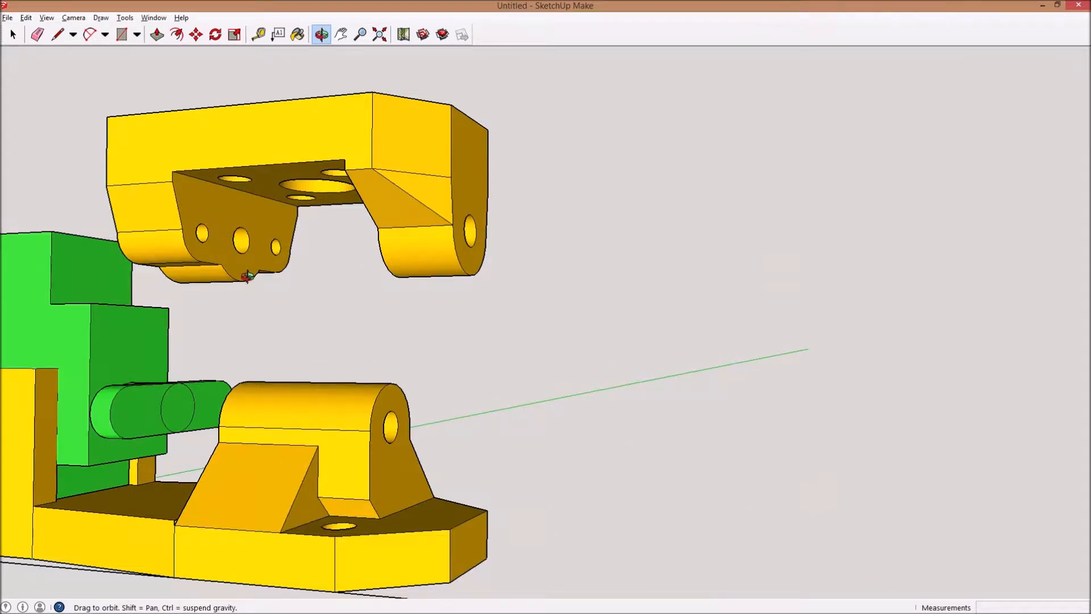
key("l")
left_click(241, 281)
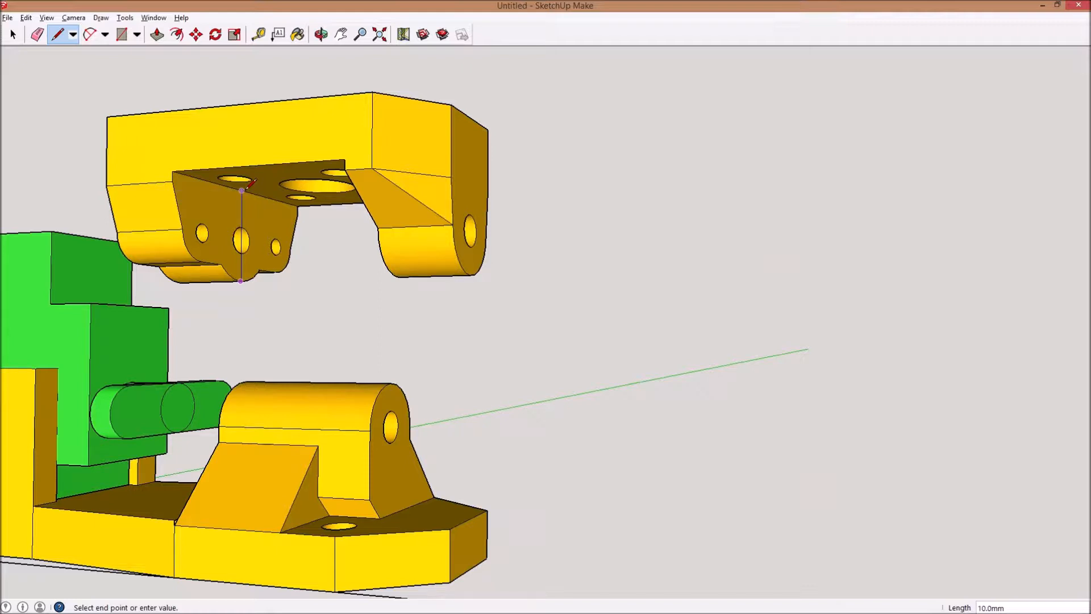
scroll(250, 183, "down", 5)
key("Escape")
Pull the near end strip of the slab up by 10 mm to form the first leg
middle_click_drag(694, 323, 823, 421)
key("p")
left_click_drag(805, 373, 809, 348)
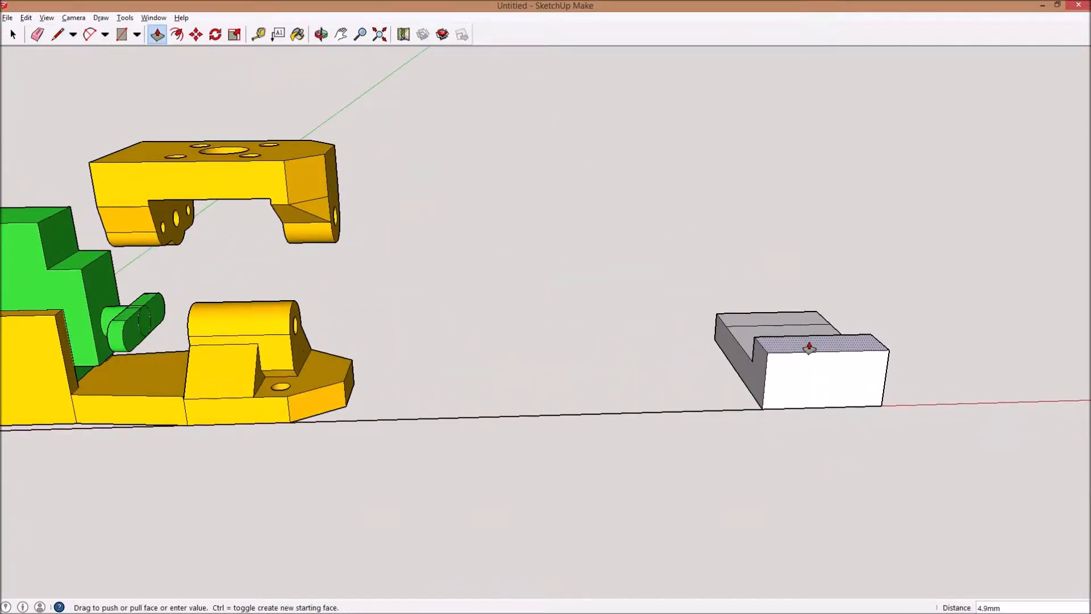
type("10")
key("Return")
Pull the far end strip of the slab up by 10 mm to form the second leg
middle_click_drag(757, 321, 901, 342)
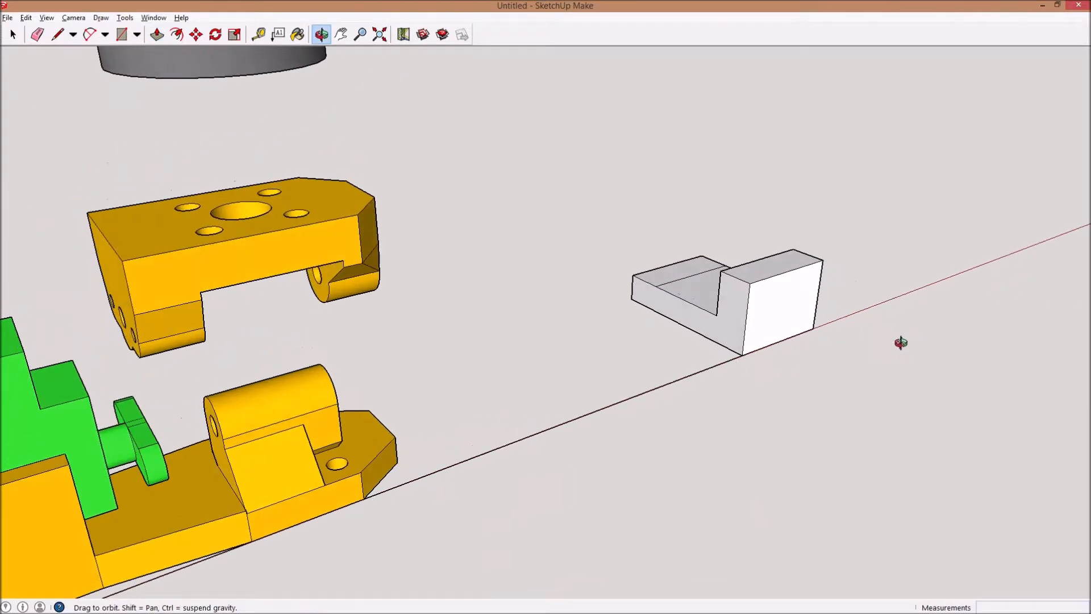
left_click_drag(672, 284, 668, 262)
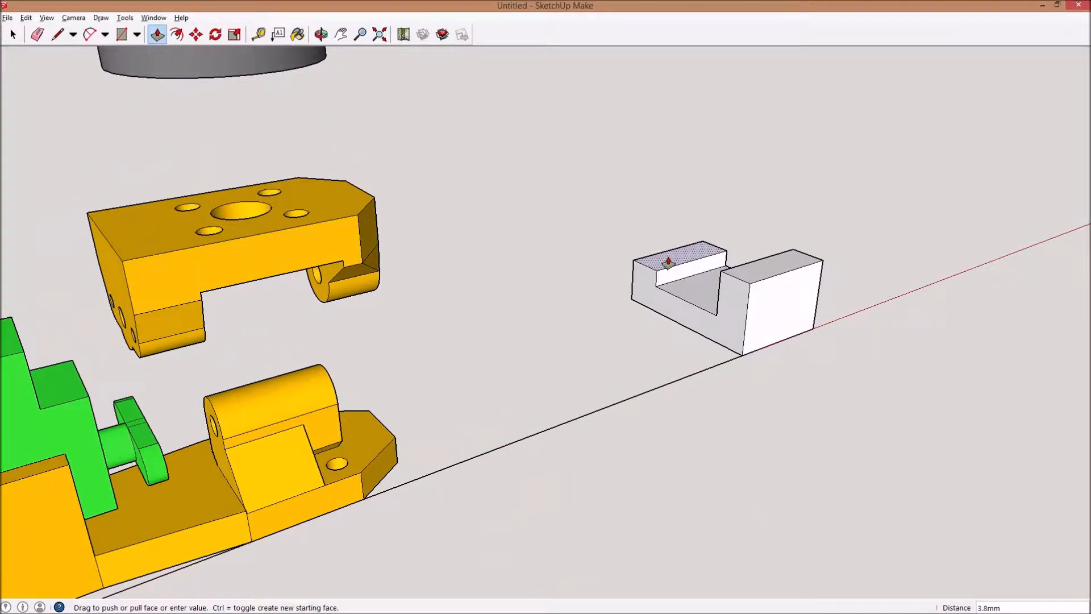
type("10")
key("Return")
Examine the legs of the yellow upper bracket from several angles and compare them with the new U-shaped block
key("o")
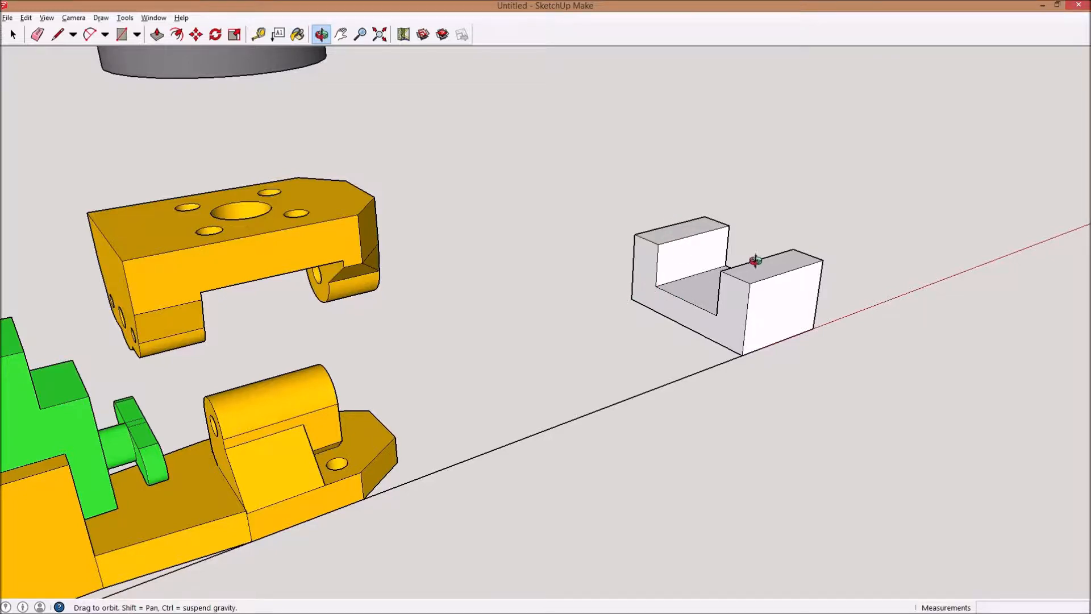
left_click_drag(830, 265, 267, 126)
left_click_drag(317, 182, 506, 205)
left_click_drag(387, 281, 330, 232)
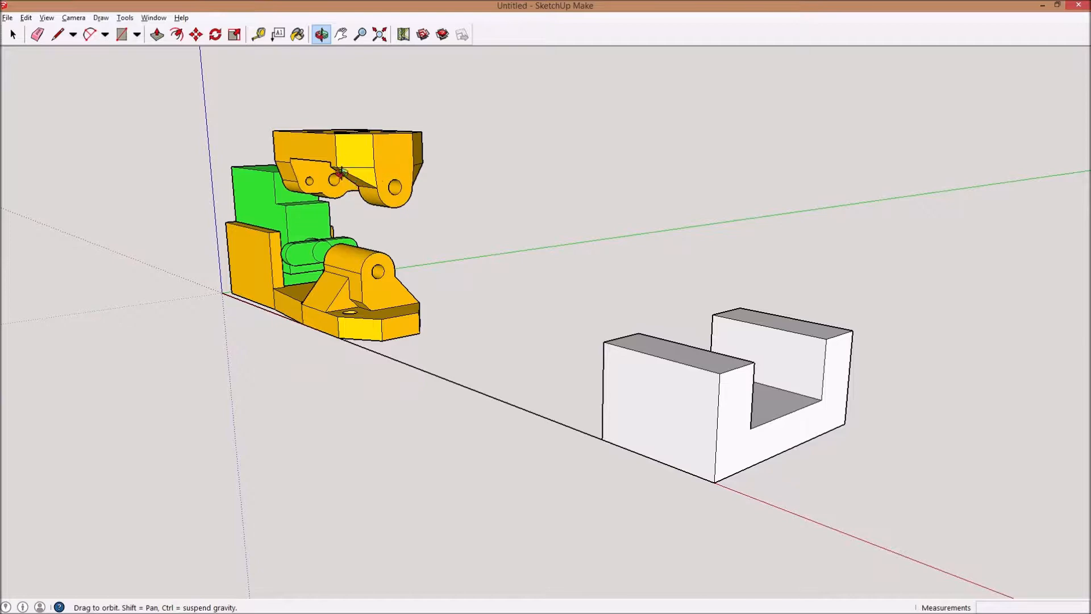
left_click_drag(423, 156, 867, 246)
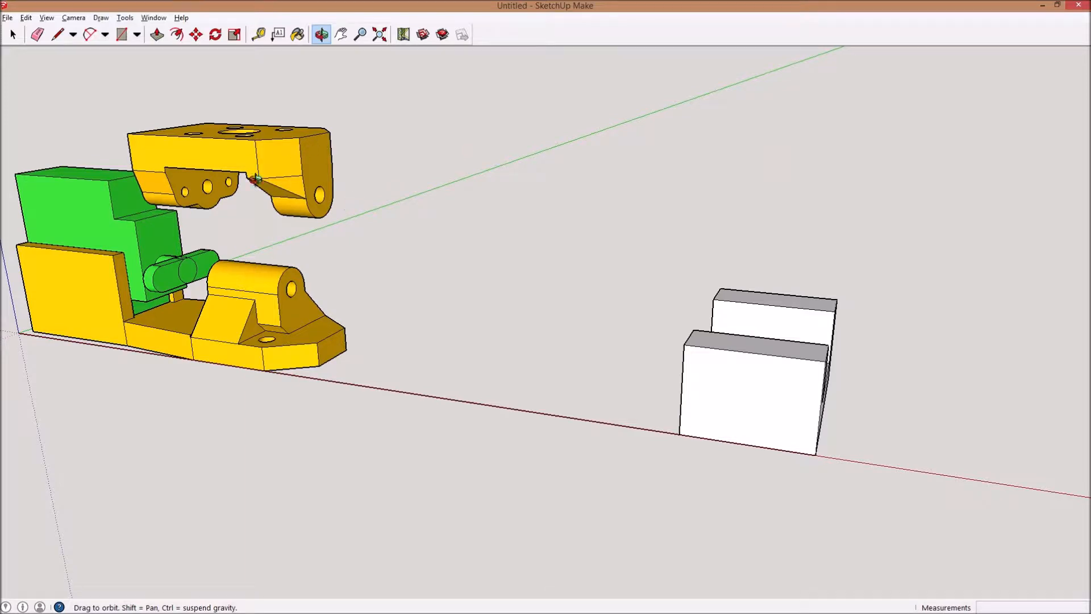
left_click_drag(311, 167, 321, 73)
left_click_drag(311, 275, 236, 286)
left_click_drag(237, 185, 534, 261)
left_click_drag(579, 306, 594, 370)
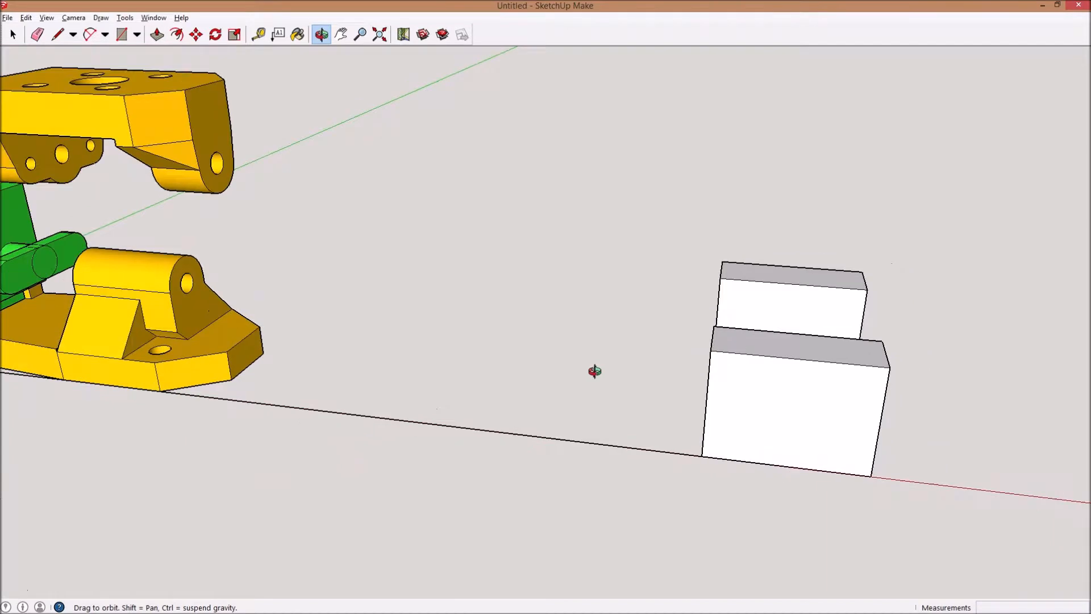
Draw lines around the outside of the yellow upper bracket's single-hole leg, level with the underside of its plate
key("l")
left_click(115, 139)
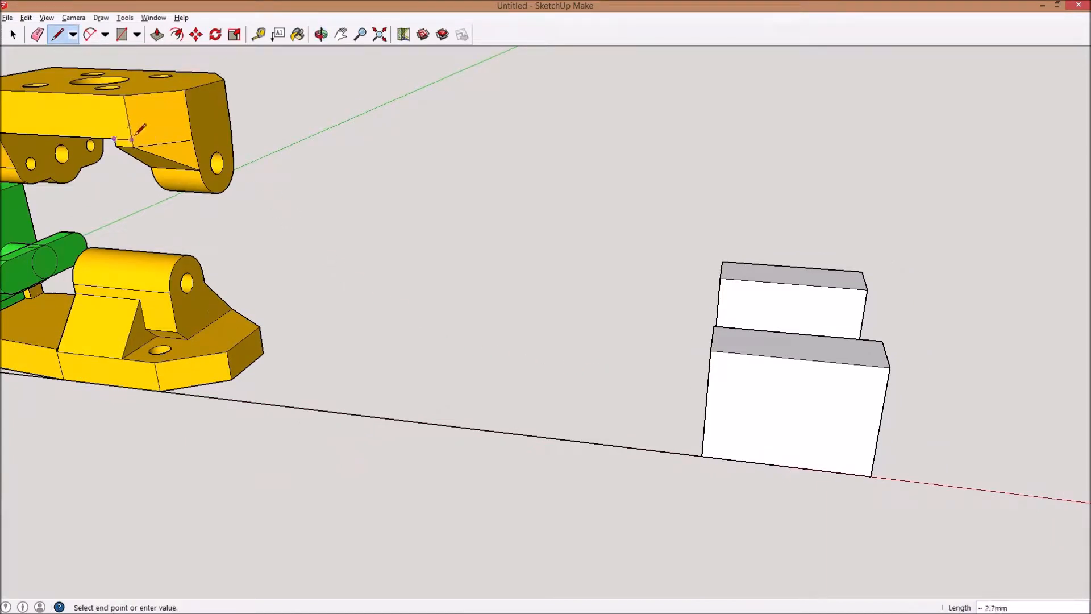
left_click(192, 132)
left_click(230, 120)
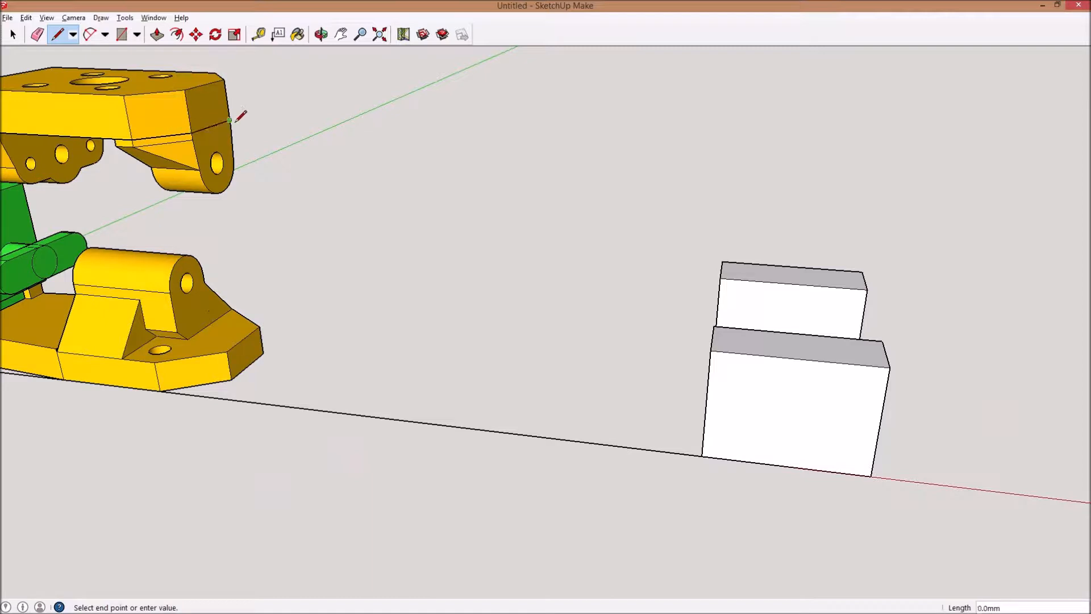
left_click(212, 124)
Measure from the underside of the yellow upper bracket's plate to the center of the hole in its single-hole leg
key("o")
left_click_drag(134, 170, 397, 112)
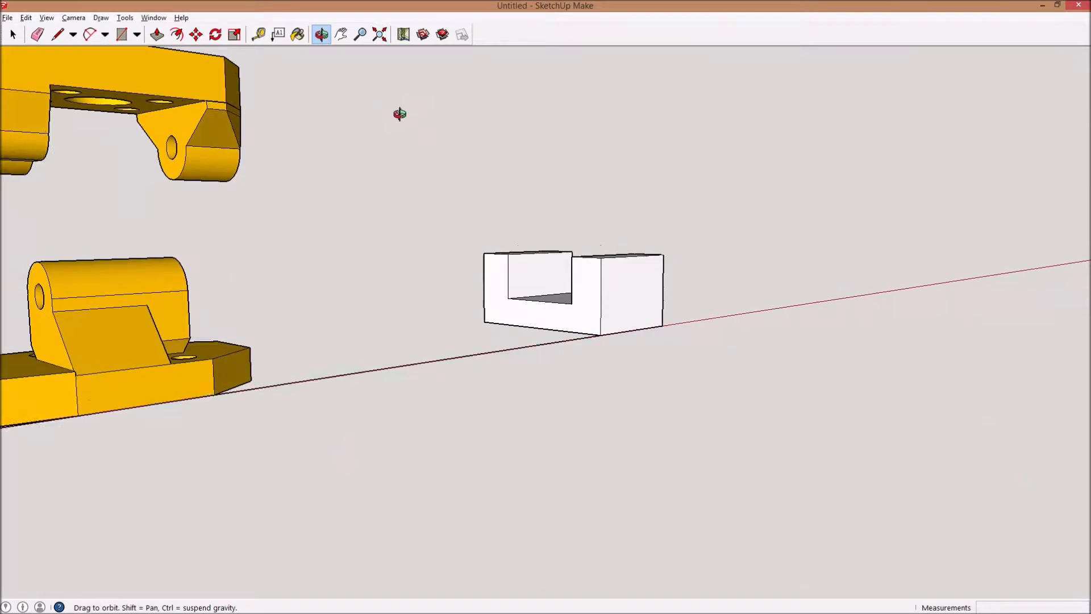
key("l")
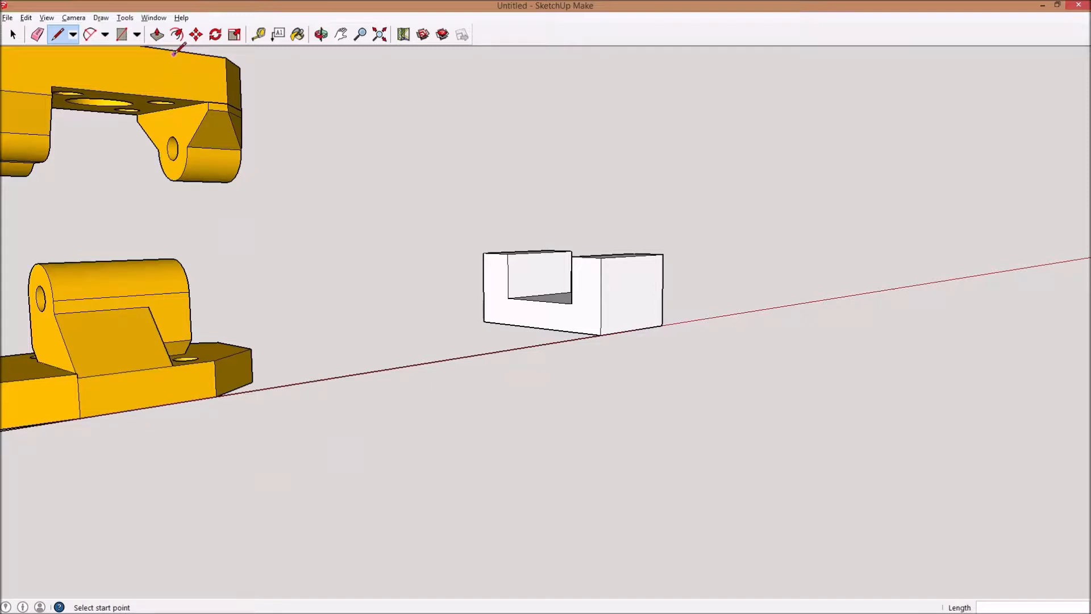
middle_click_drag(273, 136, 108, 168)
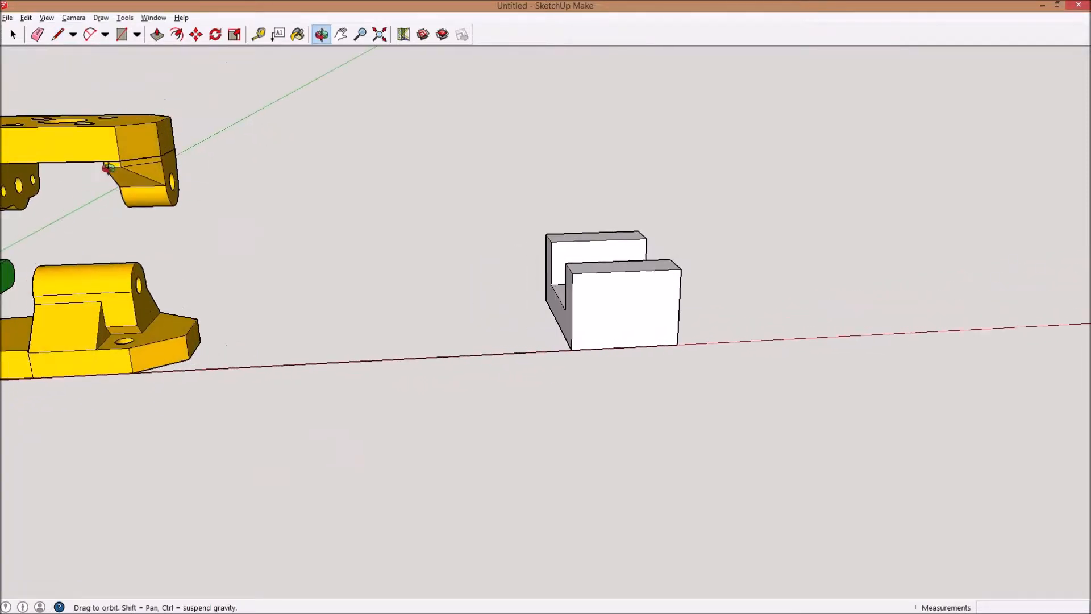
middle_click_drag(182, 138, 308, 178)
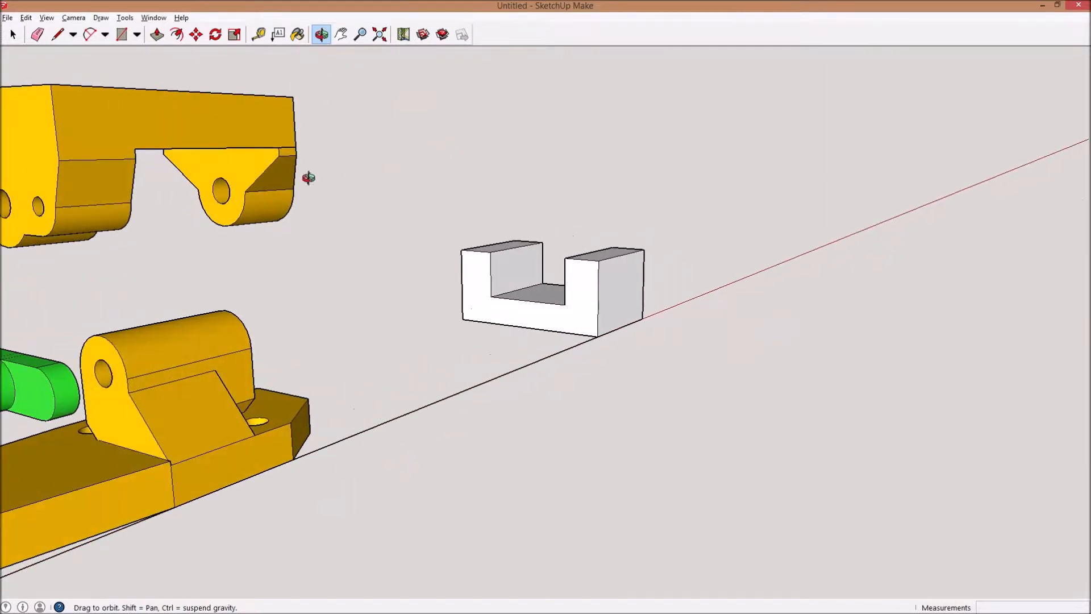
mouse_move(236, 198)
middle_mouse_down()
mouse_move(267, 133)
mouse_move(278, 170)
mouse_move(310, 174)
mouse_move(165, 190)
mouse_move(161, 232)
mouse_move(288, 197)
mouse_move(292, 209)
mouse_move(361, 200)
mouse_move(356, 219)
middle_mouse_up()
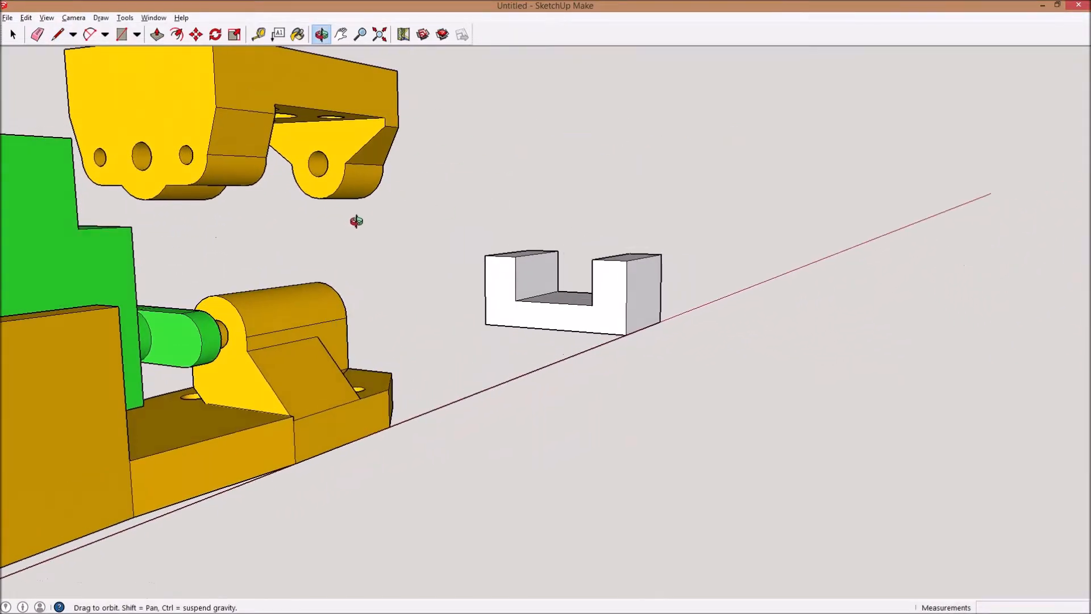
left_click(316, 120)
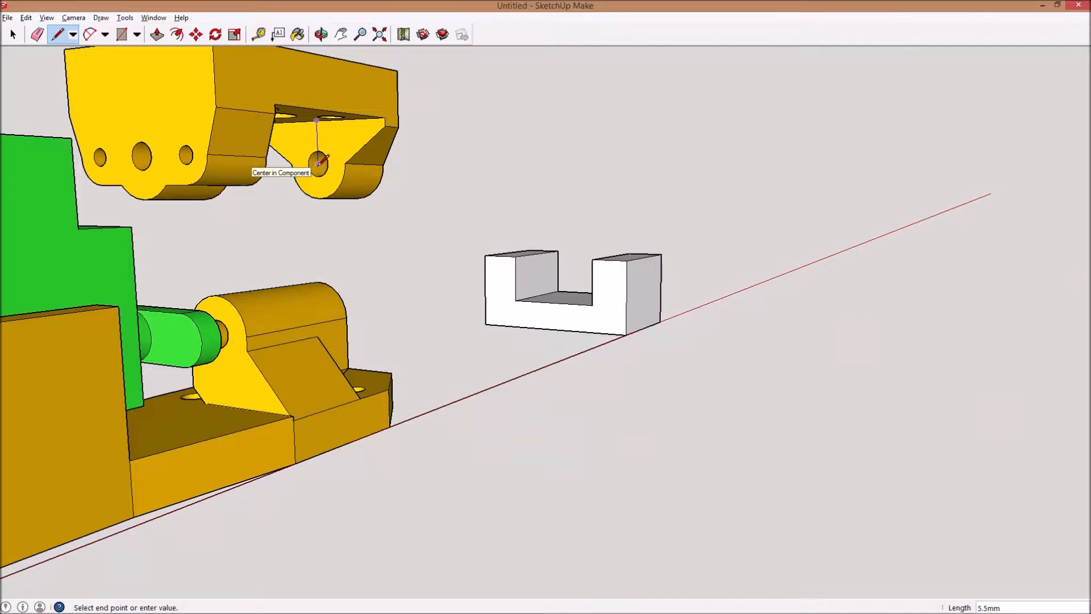
Draw a 5.5 mm vertical line up from the midpoint of the far leg's inner base edge
middle_click_drag(462, 236, 539, 247)
scroll(538, 247, "up", 4)
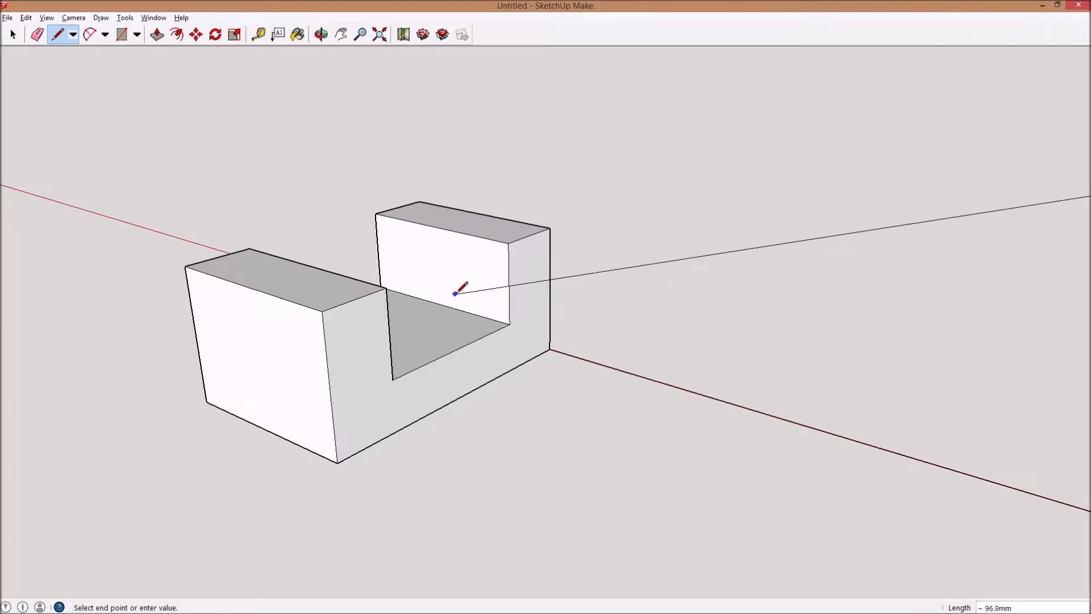
key("Escape")
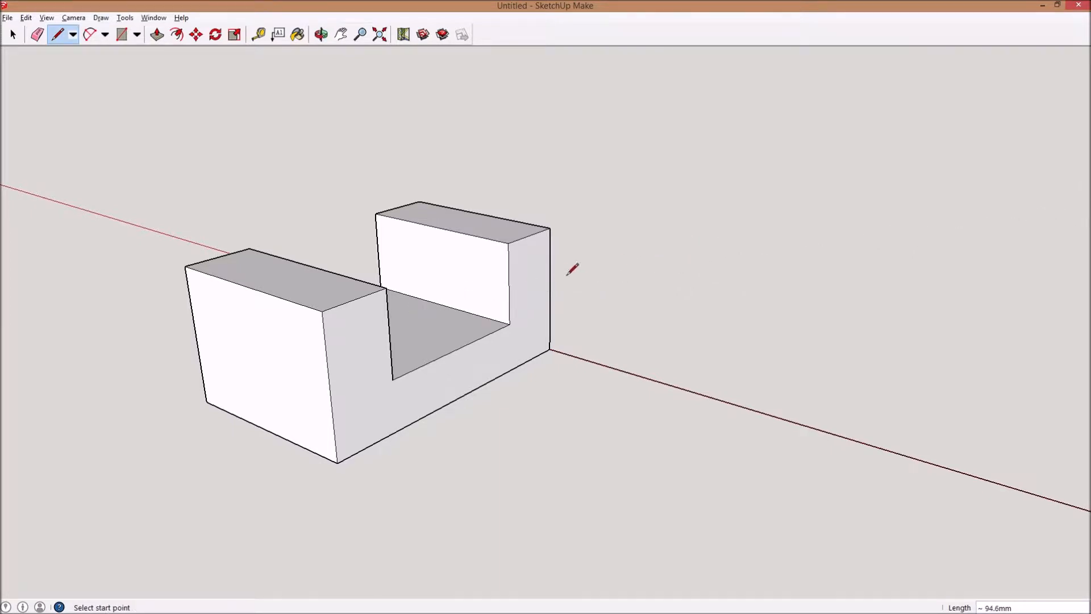
left_click(441, 305)
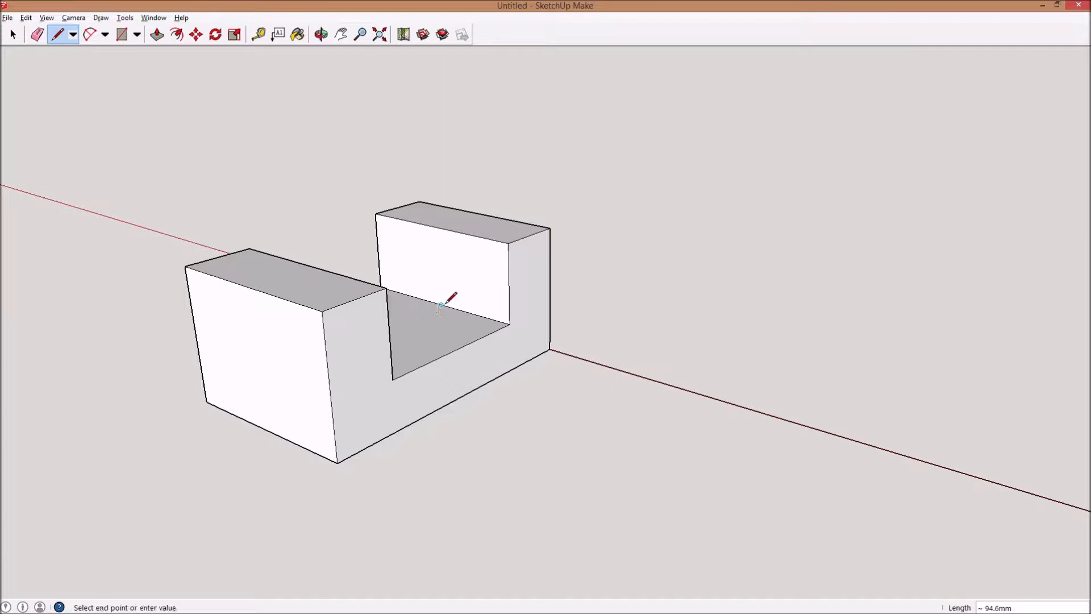
left_click(439, 263)
Draw concentric circles with radii of 4.5 mm and 1.6 mm around the vertical line's upper end on the leg's inner face
key("c")
left_click(439, 263)
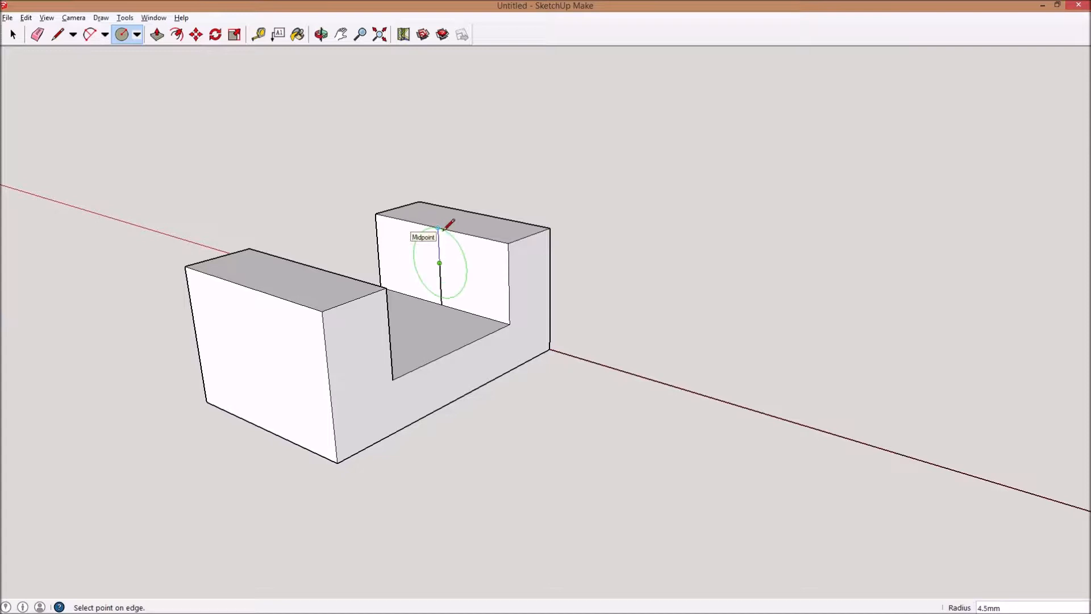
left_click(442, 226)
mouse_move(489, 254)
middle_mouse_down()
mouse_move(478, 270)
mouse_move(614, 271)
mouse_move(489, 268)
middle_mouse_up()
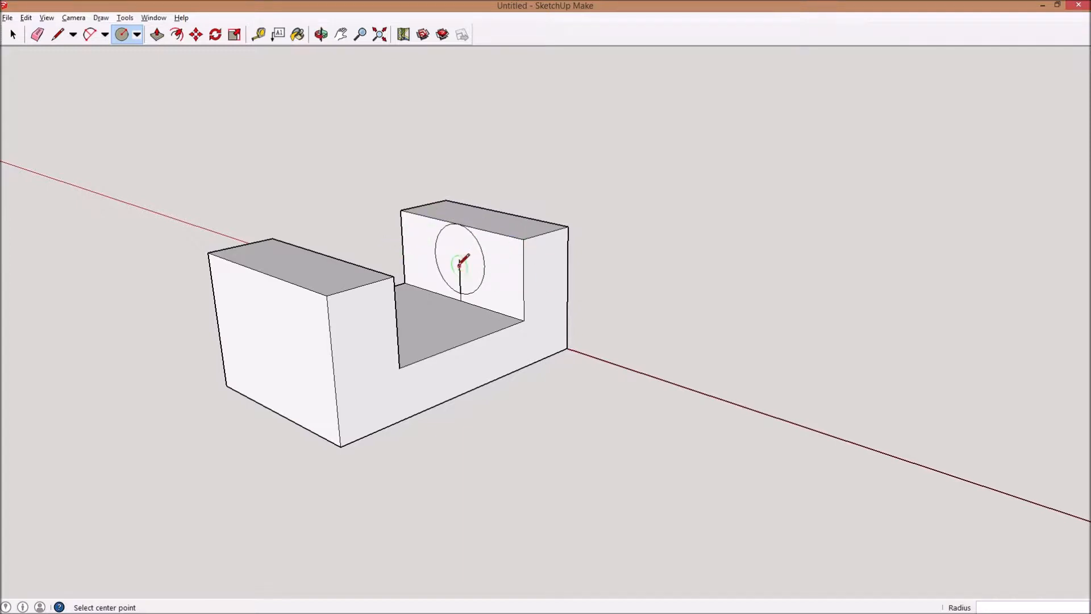
left_click(458, 259)
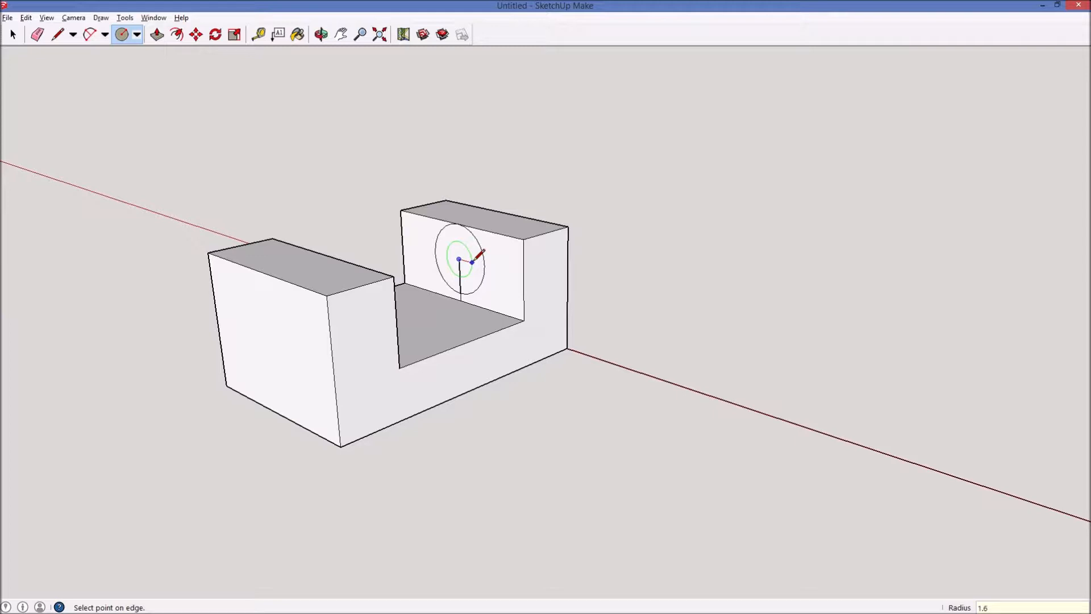
left_click(472, 262)
Erase the vertical guide line and push the small circle through the full thickness of the leg as the pivot hole
scroll(476, 256, "up", 5)
key("e")
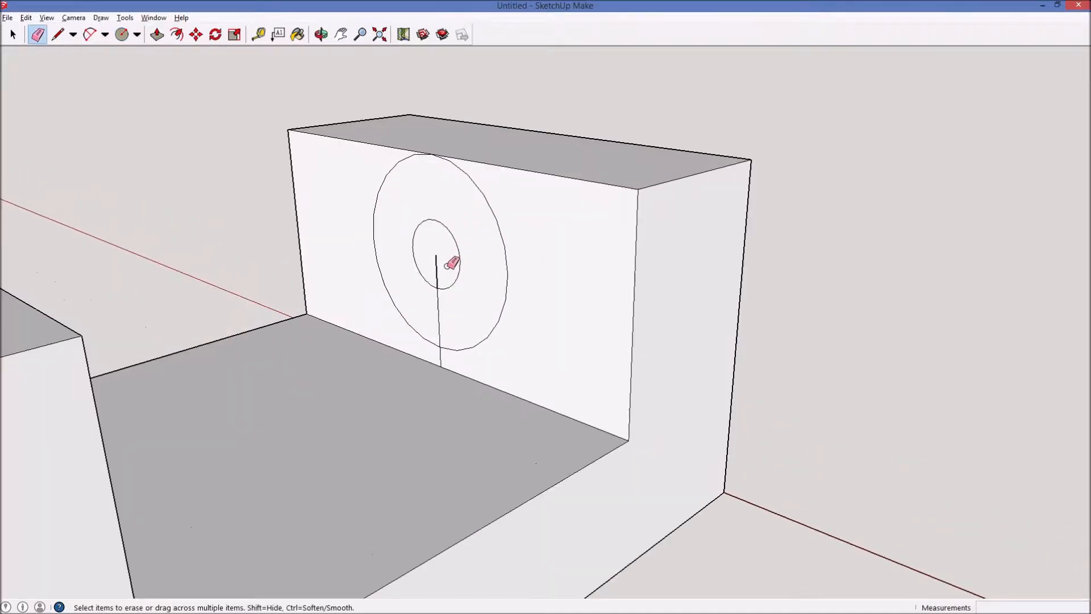
left_click(436, 266)
left_click(438, 321)
key("p")
left_click(440, 271)
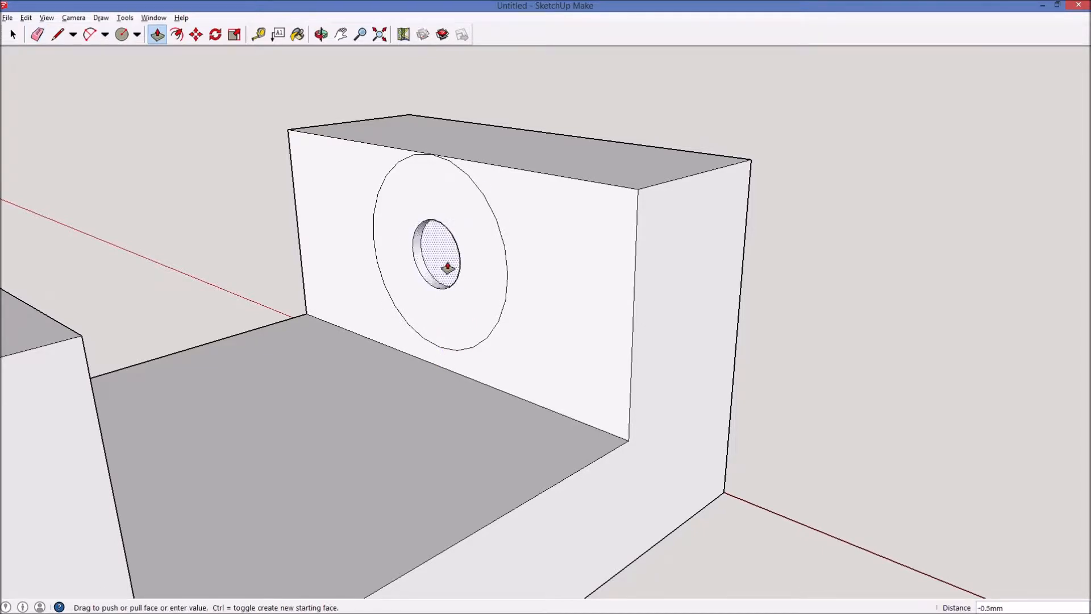
left_click(503, 256)
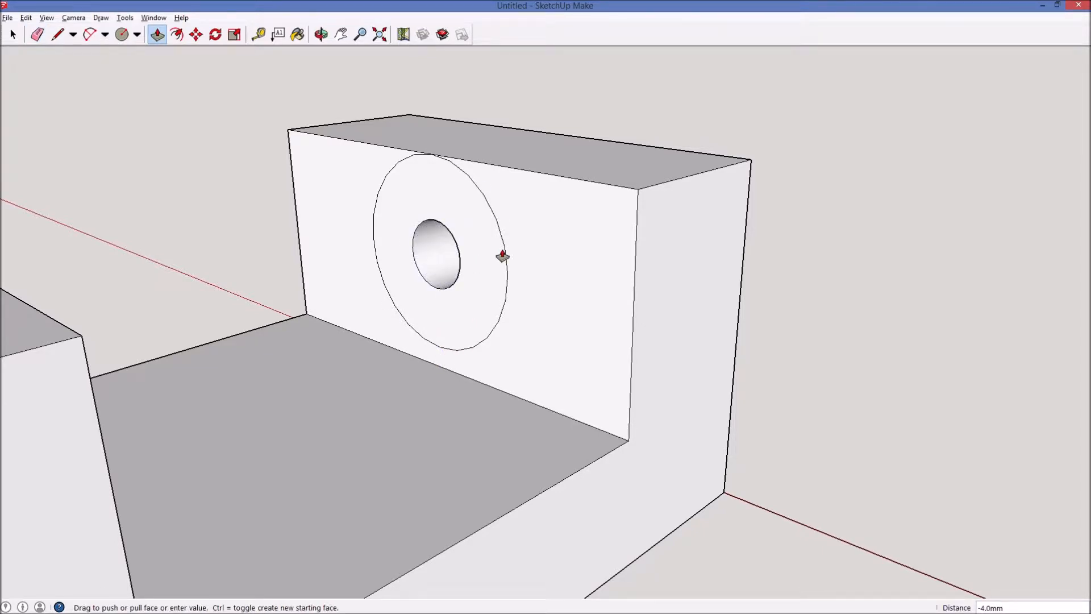
Examine the yellow upper bracket and the new block from several sides, comparing their holed legs
key("o")
left_click_drag(502, 253, 848, 373)
left_click_drag(611, 316, 621, 322)
scroll(691, 346, "down", 10)
left_click_drag(671, 350, 846, 249)
scroll(745, 213, "up", 5)
left_click_drag(742, 214, 964, 176)
left_click_drag(561, 200, 745, 185)
scroll(761, 277, "down", 3)
left_click_drag(787, 290, 760, 300)
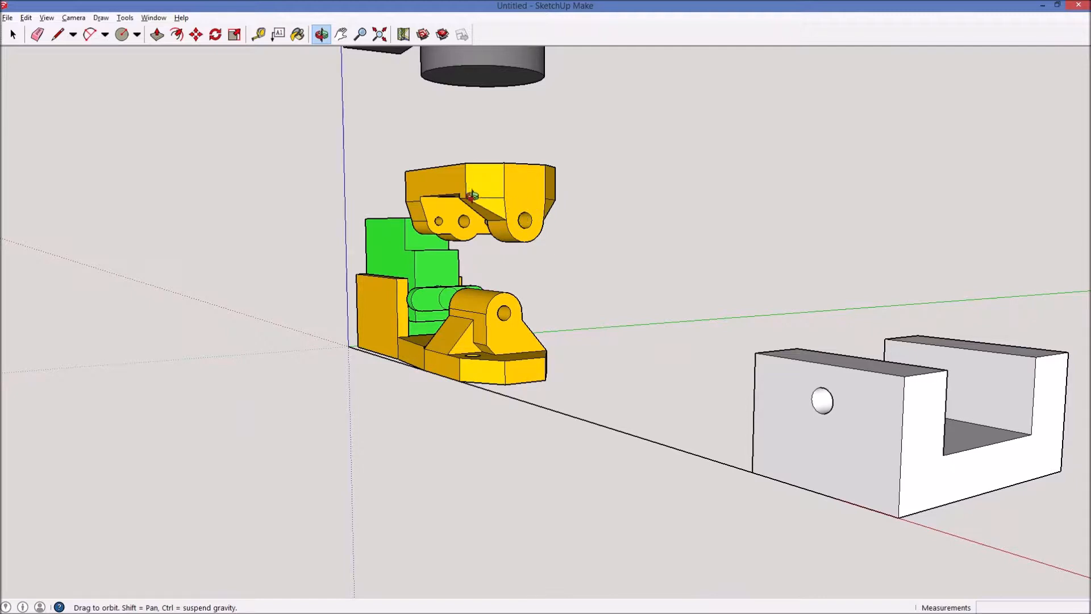
left_click_drag(825, 294, 394, 293)
Measure from the center of the new leg's hole to the hole's edge and to the larger circle
key("l")
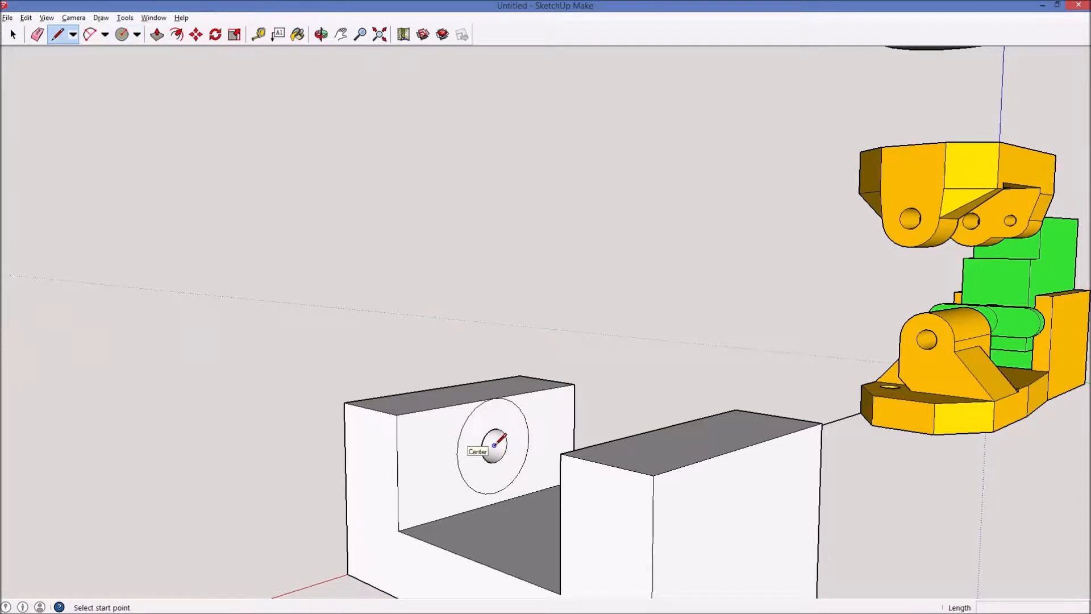
left_click(494, 445)
key("Escape")
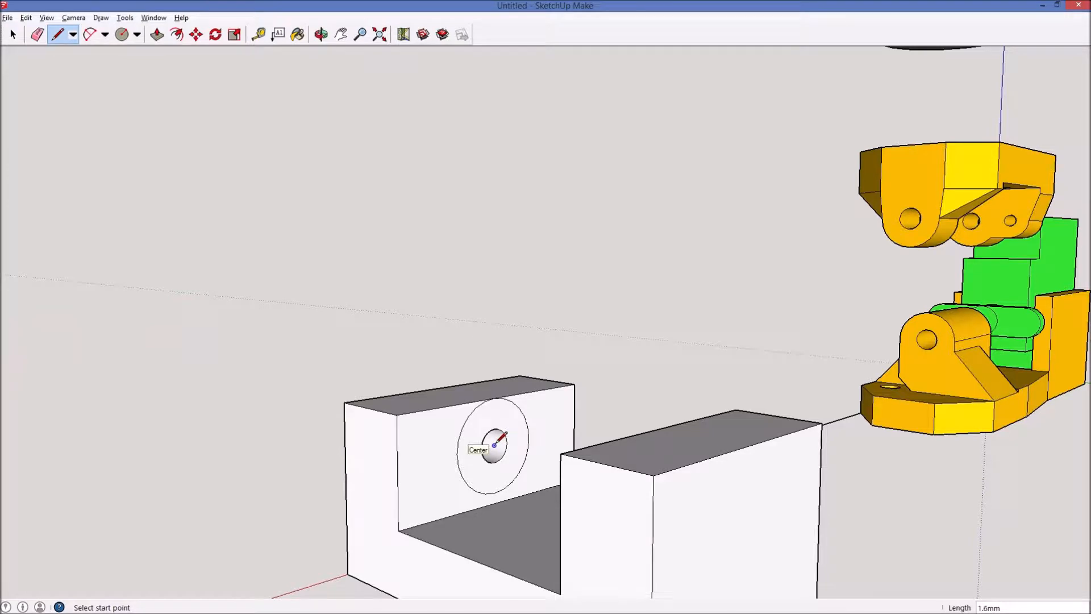
left_click(494, 444)
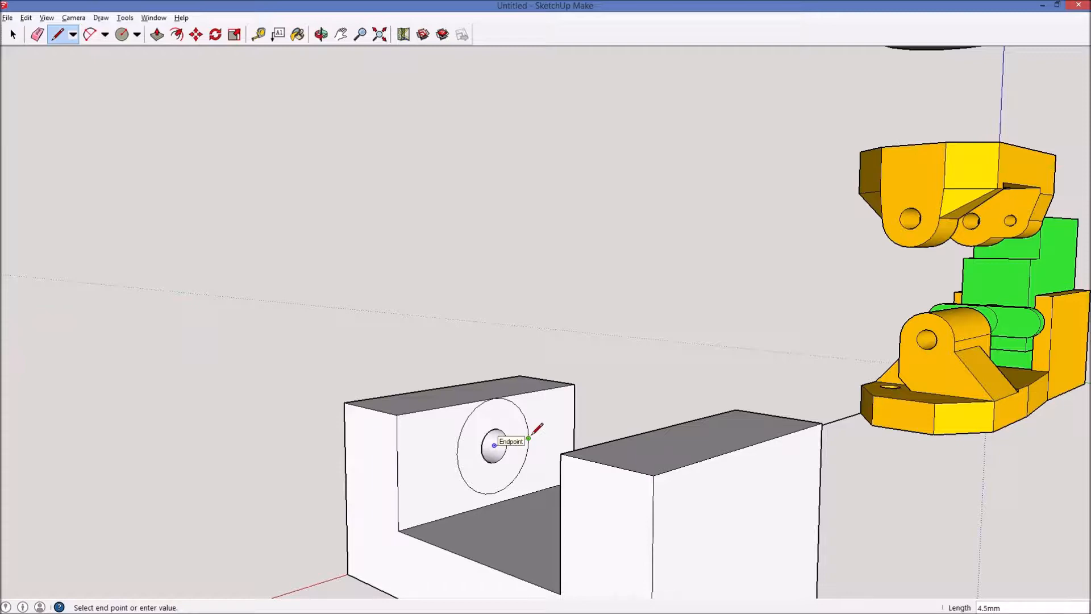
key("o")
Draw a vertical line through the hole on the leg's outer face and erase its portions above and below the hole
left_click_drag(312, 431, 723, 467)
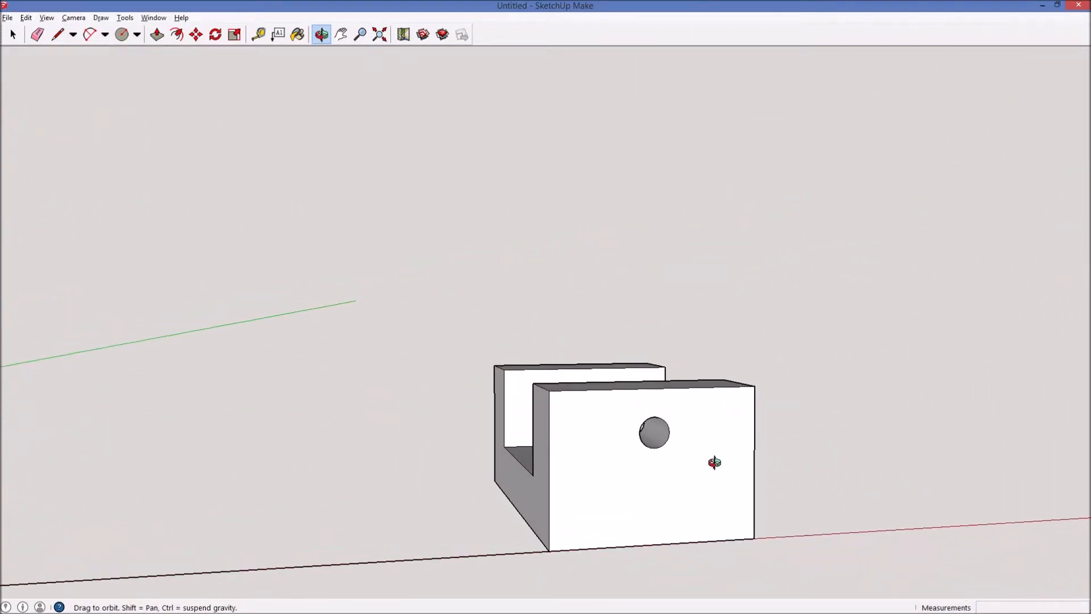
key("c")
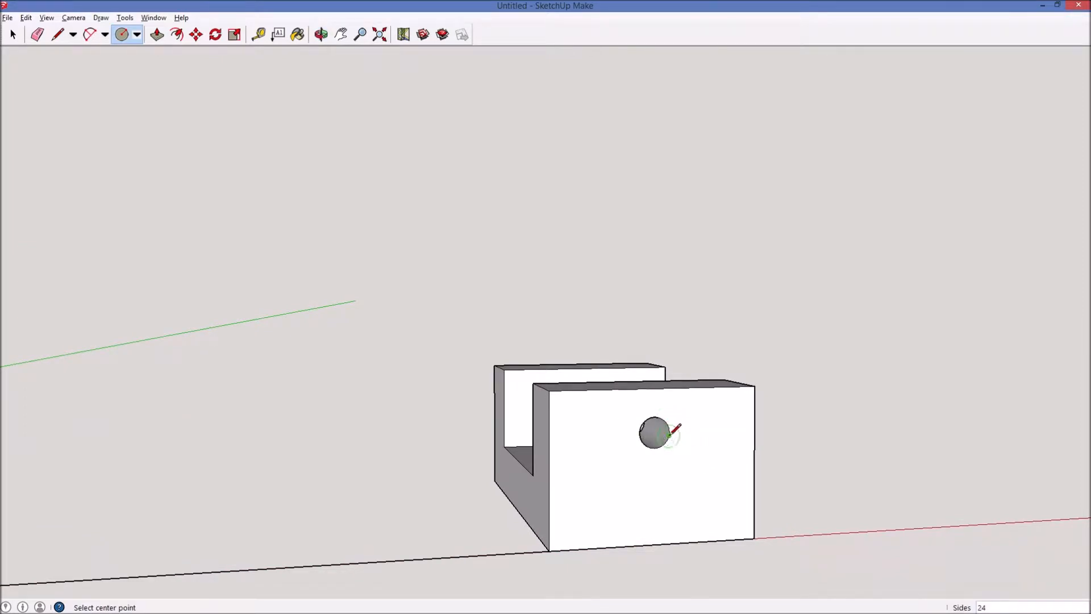
key("l")
left_click(655, 388)
left_click(654, 519)
key("o")
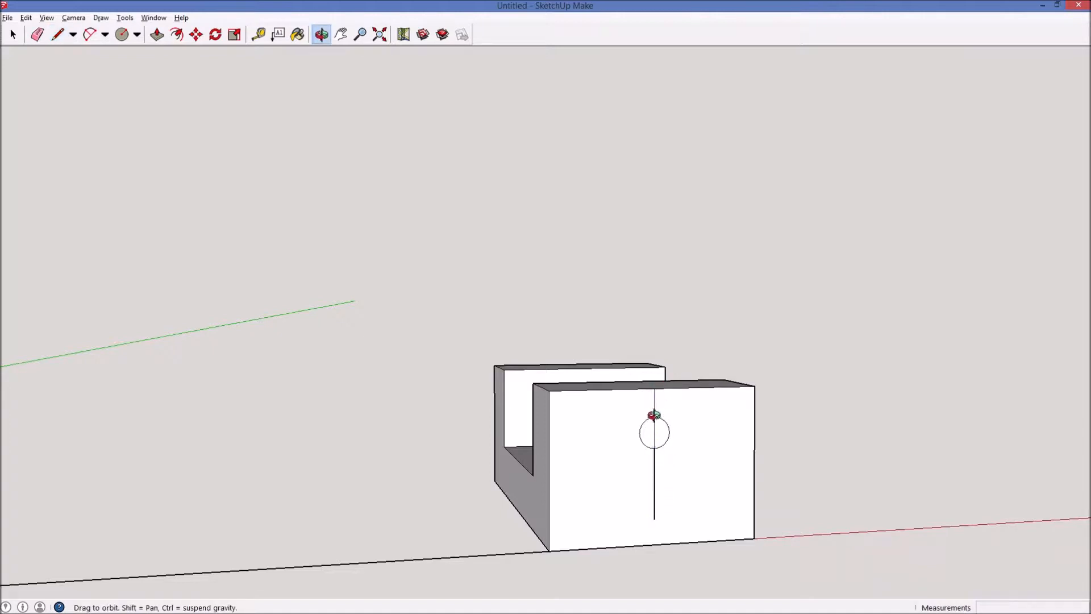
key("e")
left_click(654, 403)
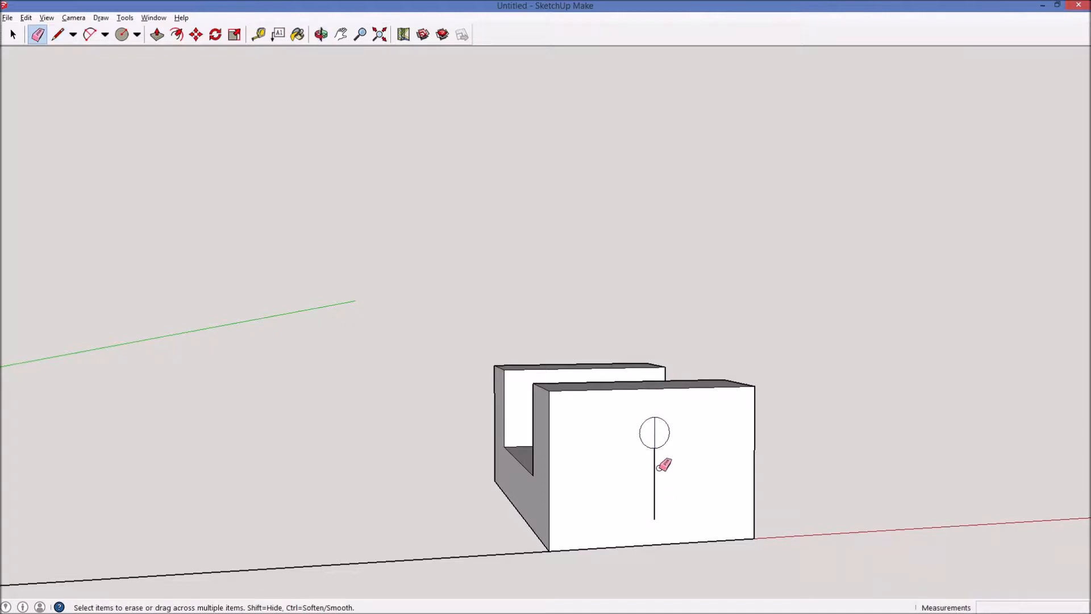
left_click(654, 467)
Try to draw a larger circle concentric with the hole on the leg's outer face
key("c")
left_click(655, 431)
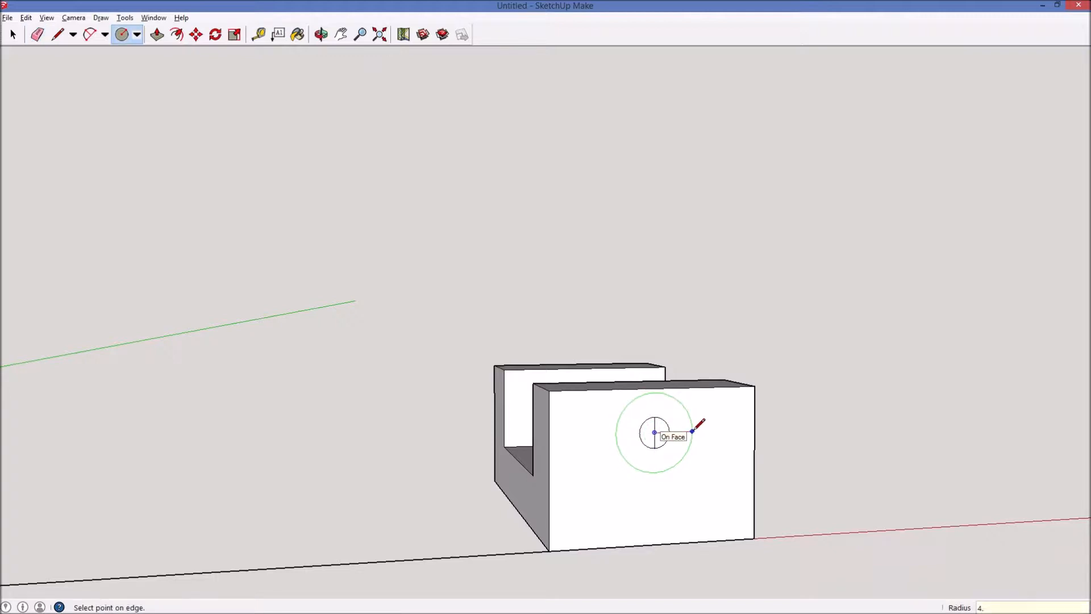
left_click(692, 430)
middle_click_drag(692, 433, 755, 475)
key("e")
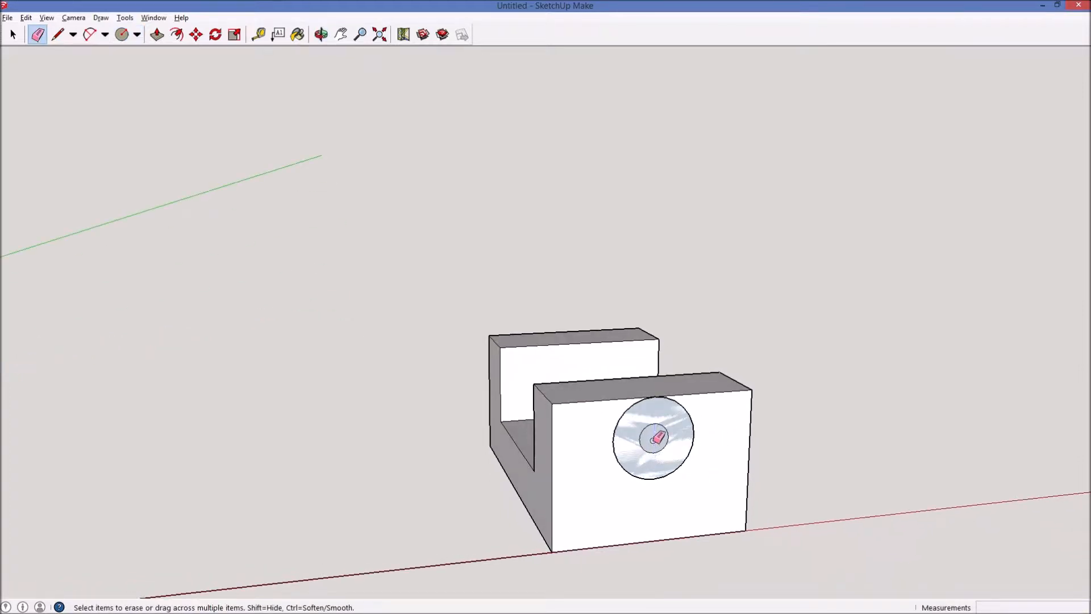
key("space")
left_click(655, 442)
middle_click(653, 440)
mouse_move(871, 410)
middle_mouse_down()
mouse_move(871, 438)
mouse_move(782, 290)
mouse_move(577, 287)
mouse_move(735, 465)
mouse_move(657, 470)
mouse_move(689, 468)
mouse_move(701, 538)
mouse_move(747, 417)
mouse_move(429, 251)
mouse_move(252, 259)
mouse_move(516, 385)
mouse_move(285, 458)
mouse_move(385, 421)
mouse_move(415, 378)
mouse_move(585, 428)
mouse_move(661, 405)
middle_mouse_up()
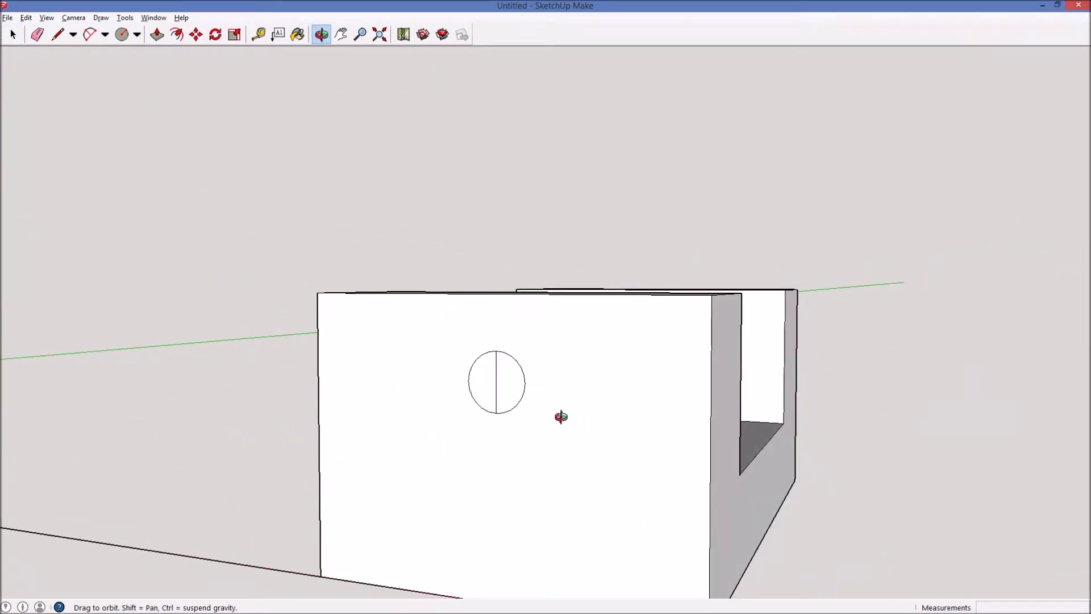
Try to erase the hole's outline on the outer face and draw a circle from its center to the leg's top edge
mouse_move(559, 420)
middle_mouse_down()
mouse_move(633, 435)
mouse_move(573, 387)
middle_mouse_up()
left_click(564, 391)
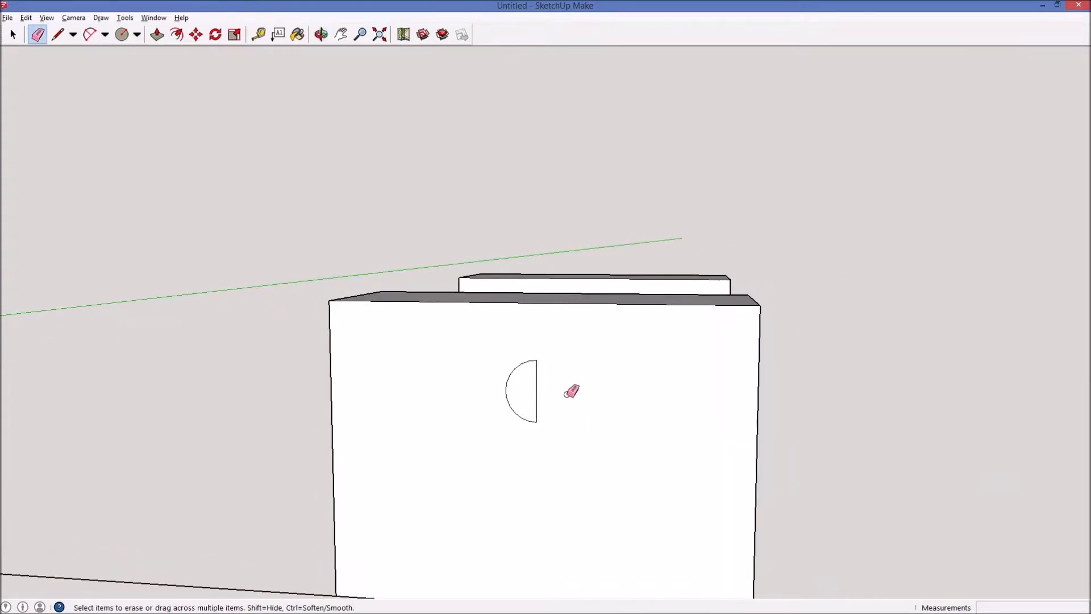
left_click(507, 386)
key("c")
left_click(536, 391)
left_click(541, 301)
Compare the new leg's inner and outer faces with the shape of the yellow upper bracket's single-hole leg
middle_click_drag(560, 334, 397, 151)
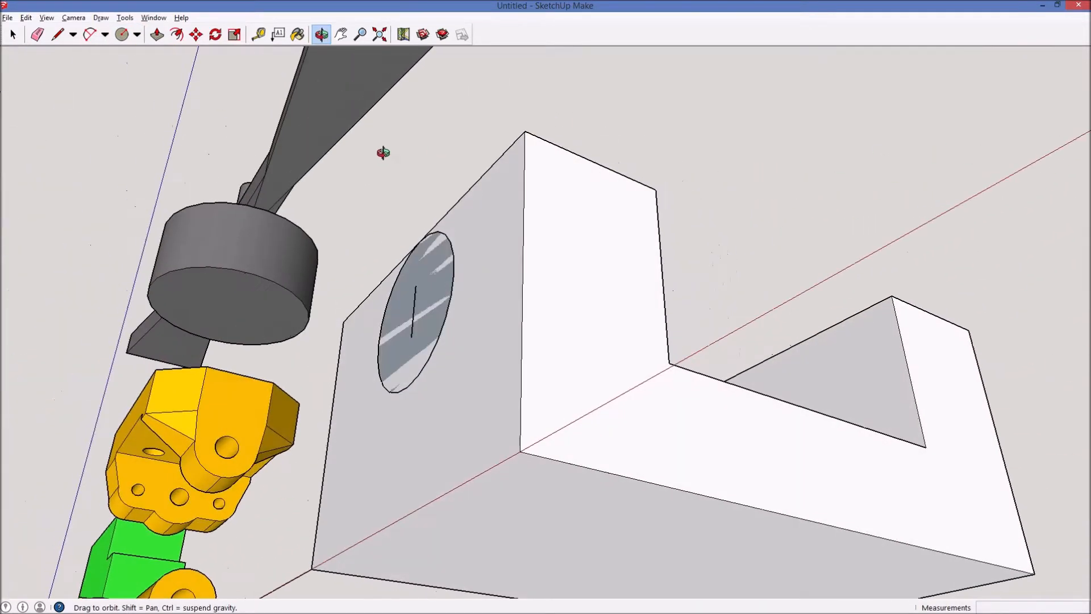
mouse_move(470, 283)
middle_mouse_down()
mouse_move(565, 397)
mouse_move(656, 351)
mouse_move(835, 421)
mouse_move(680, 404)
mouse_move(786, 445)
mouse_move(848, 371)
mouse_move(837, 373)
mouse_move(838, 429)
middle_mouse_up()
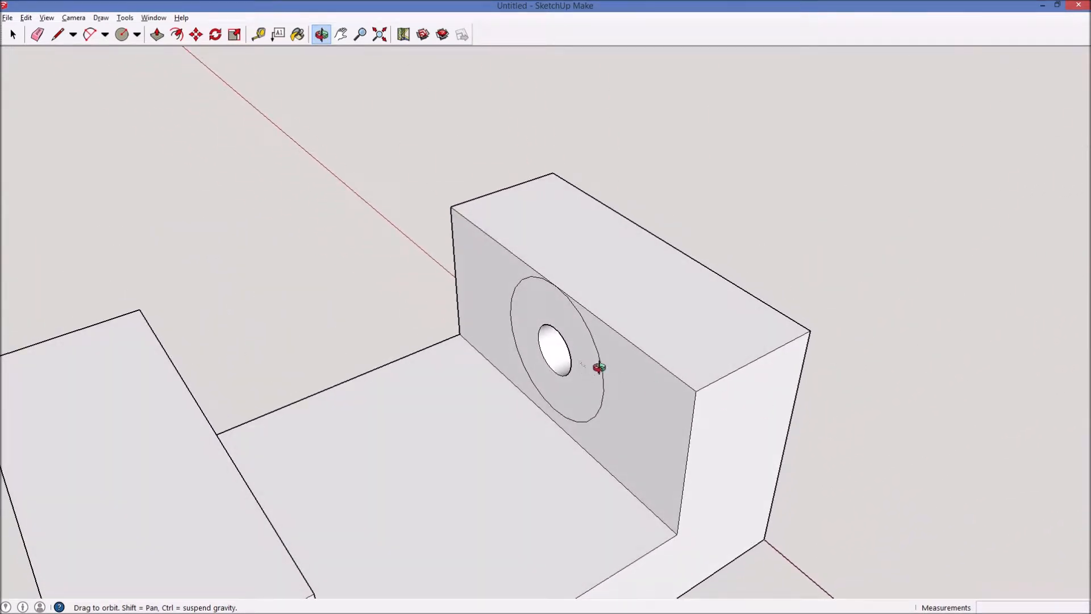
key("l")
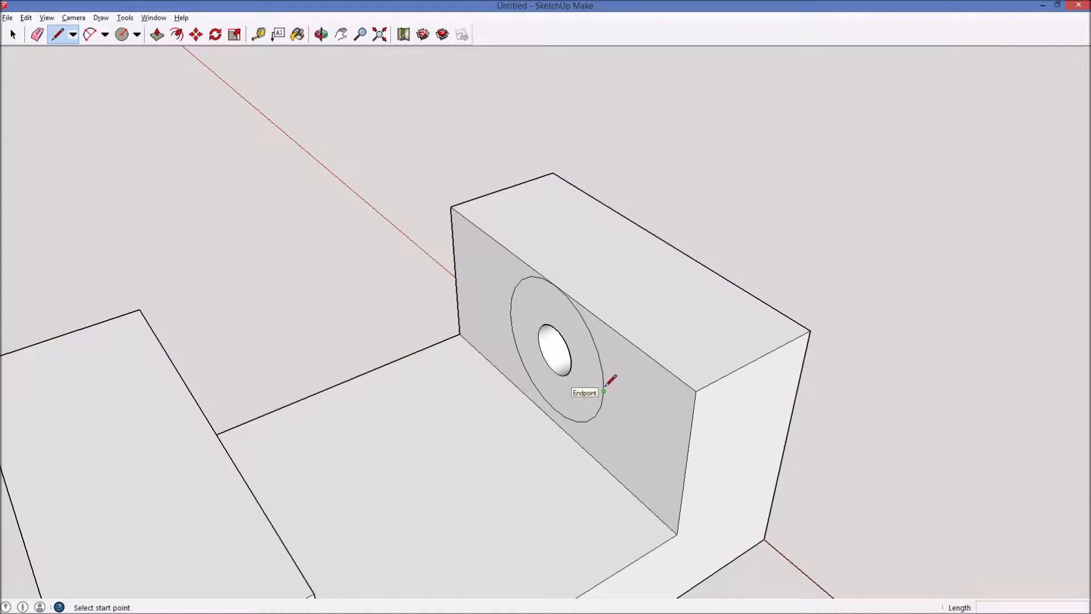
key("o")
left_click_drag(604, 385, 71, 183)
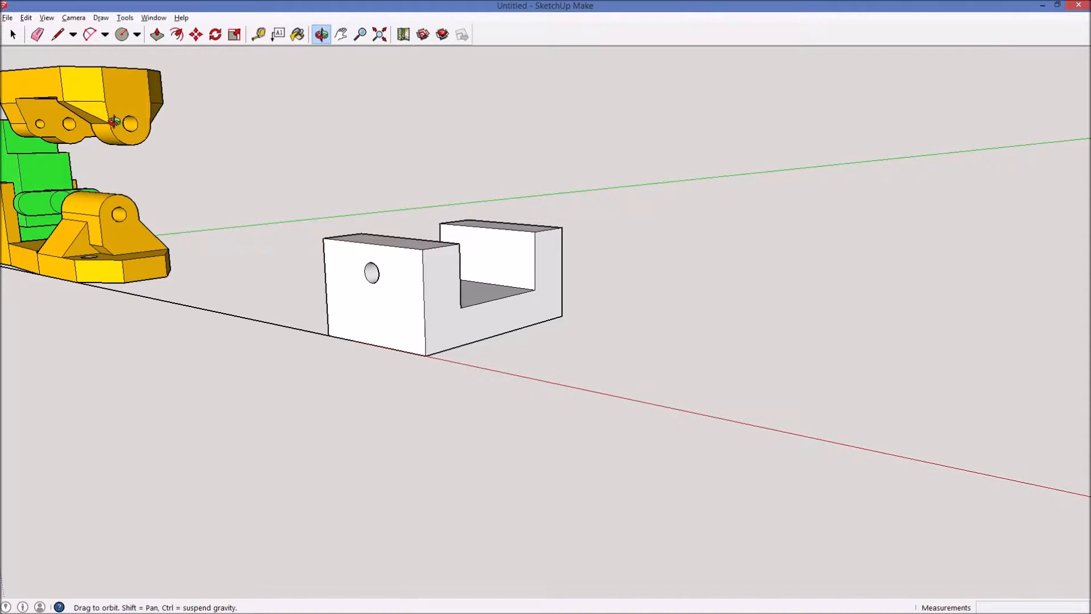
left_click_drag(512, 281, 85, 250)
left_click_drag(568, 247, 441, 335)
scroll(431, 284, "up", 4)
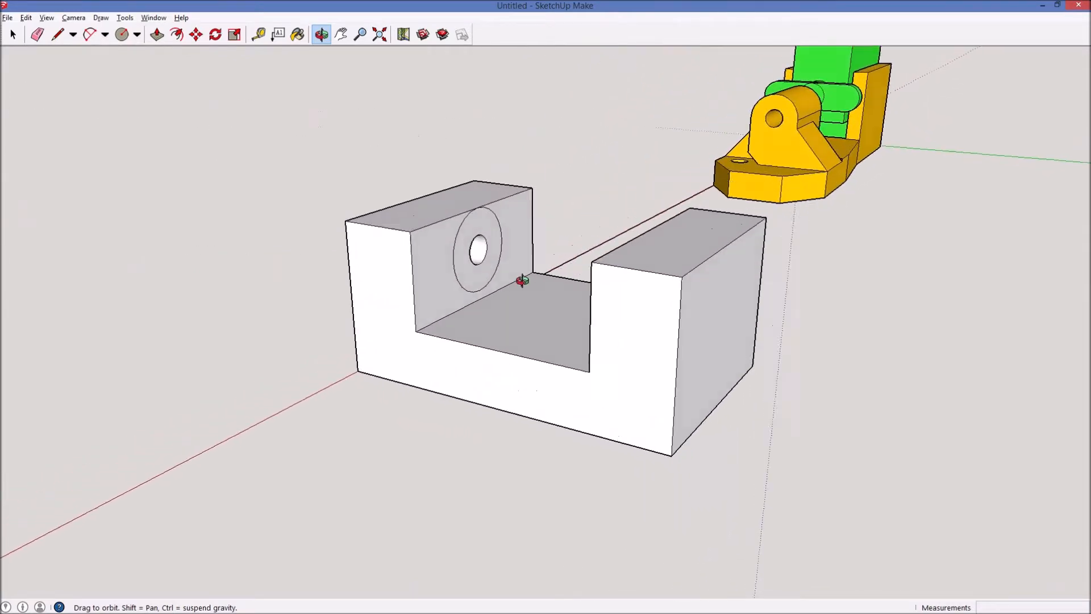
left_click_drag(522, 281, 434, 273)
Draw a horizontal line through the hole's center on the leg's inner face, extending past the large circle on both sides
key("l")
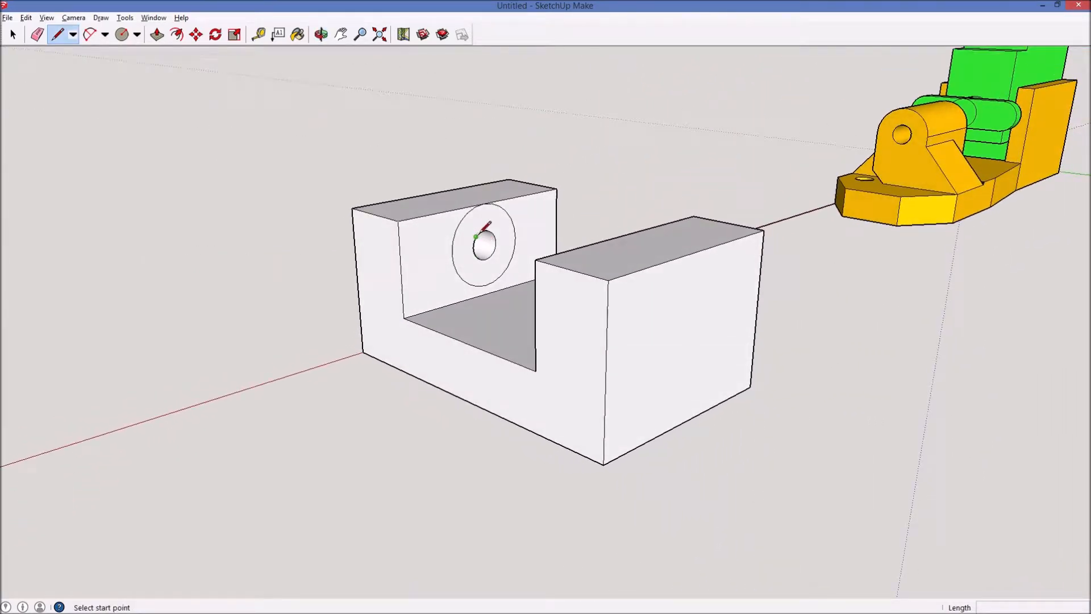
left_click(484, 246)
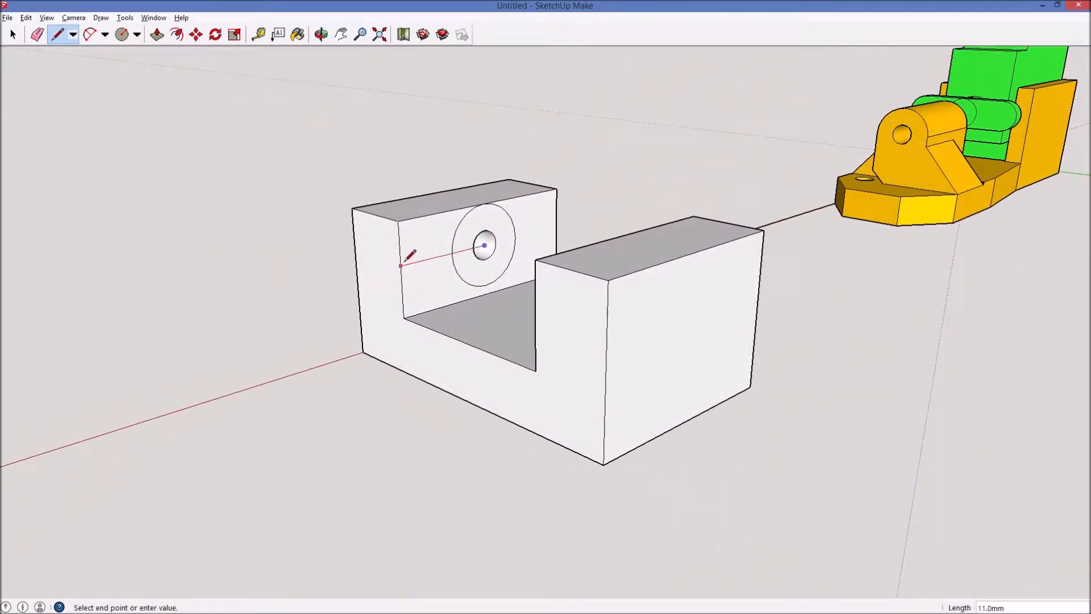
left_click(419, 261)
key("Escape")
left_click(485, 245)
left_click(537, 232)
key("Escape")
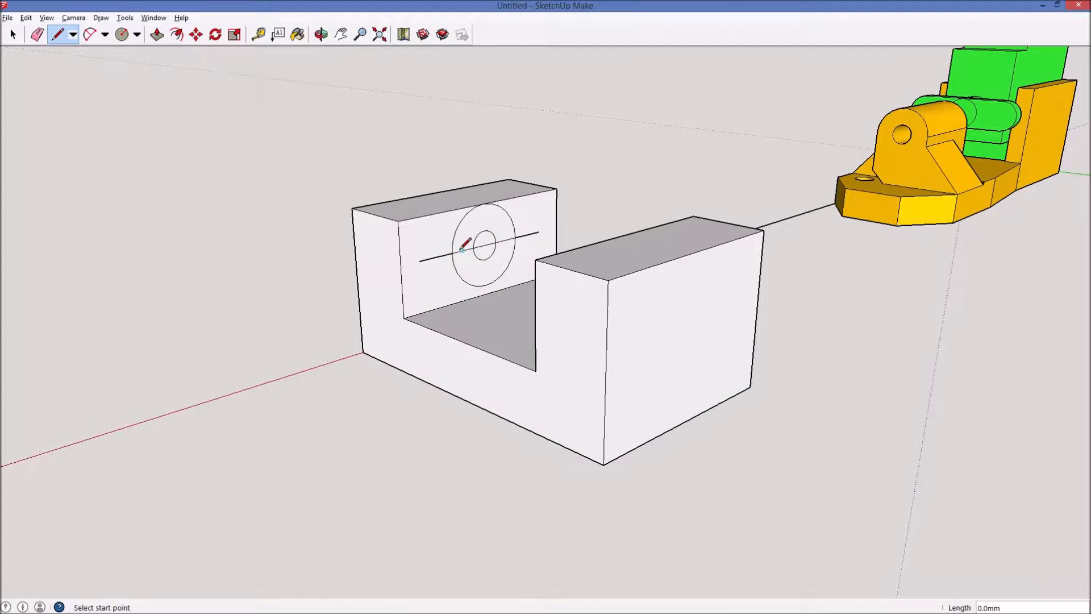
Draw sloped lines from the large circle's two horizontal extremes to the corners at the base of the leg's inner face
left_click(452, 253)
left_click(516, 237)
middle_click_drag(516, 242, 557, 269)
left_click(547, 272)
Erase the horizontal guide line across the hole, the large circle and the areas beside it
key("e")
left_click(528, 233)
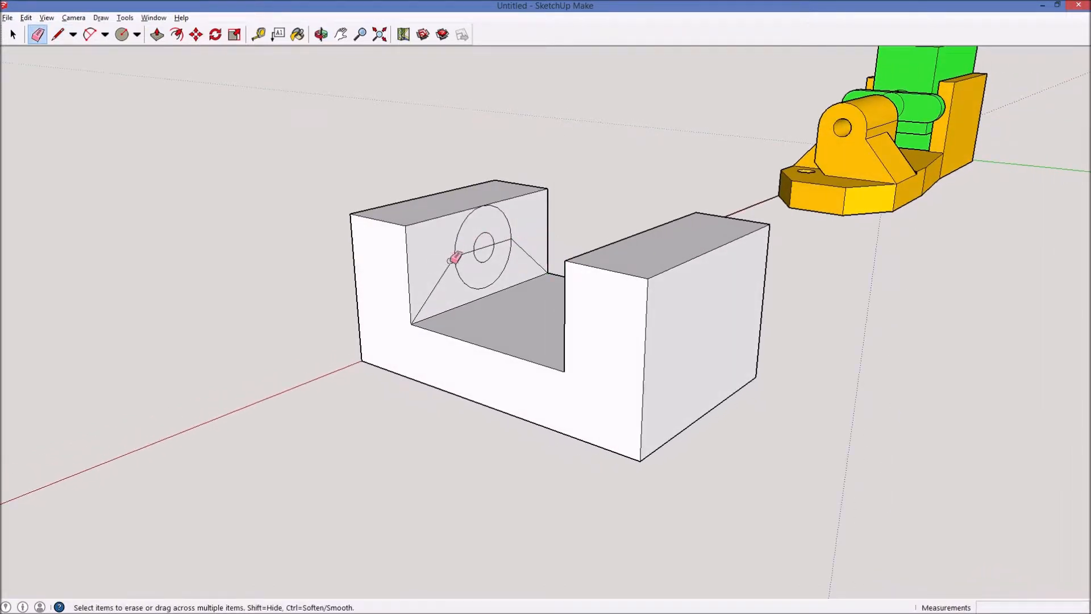
left_click(505, 242)
left_click(484, 248)
left_click(472, 254)
Push the two areas outside the rounded, sloped profile 8 mm back to cut them off the leg
key("p")
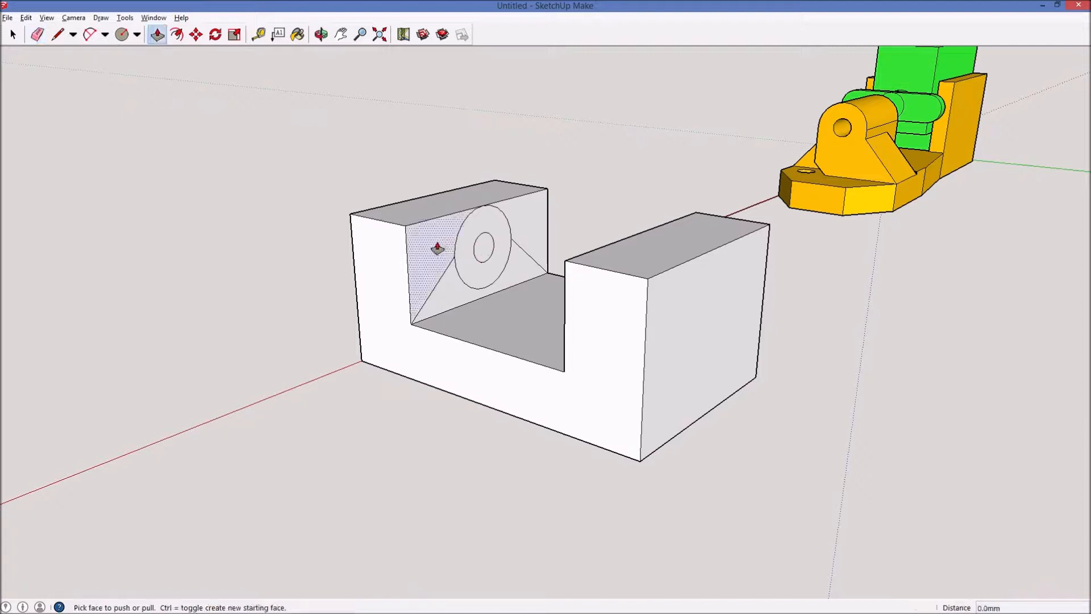
left_click(441, 246)
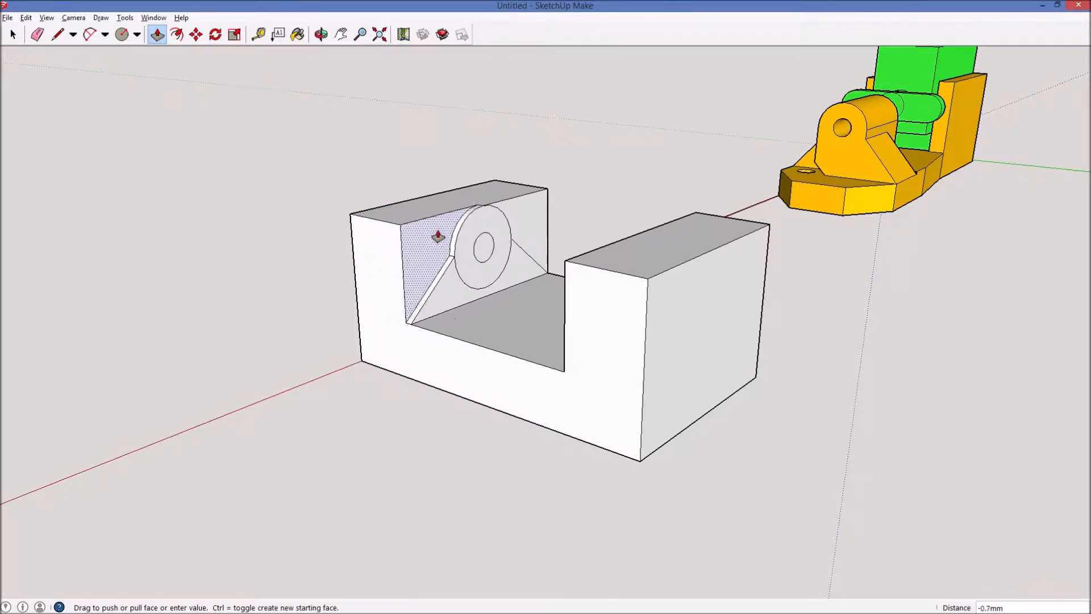
left_click(389, 238)
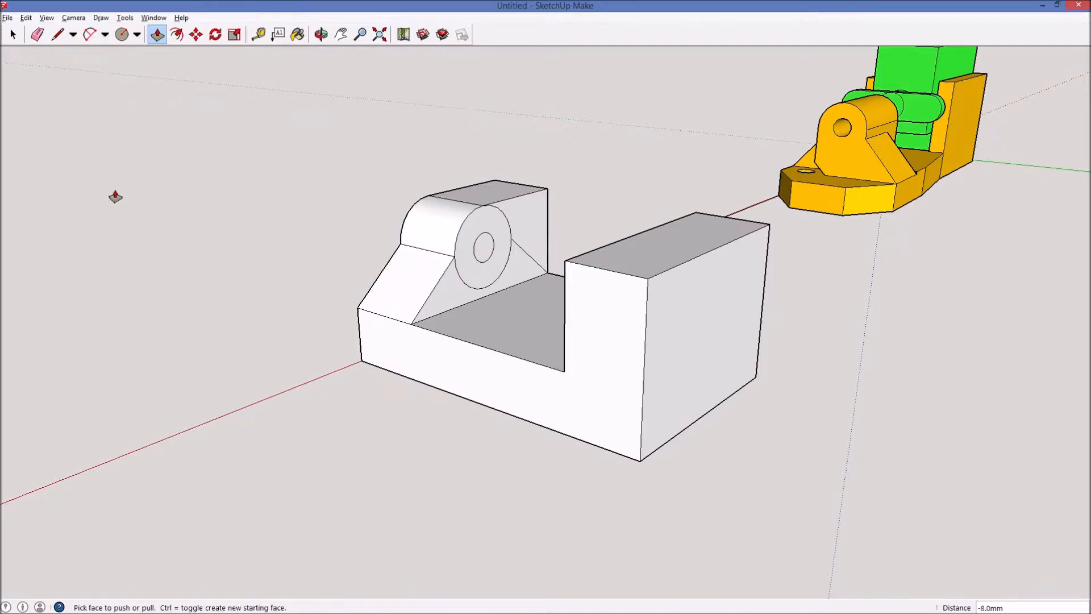
left_click(514, 222)
left_click(447, 194)
Push the hole's face 8 mm through the leg and delete the leftover arc of the large circle
middle_click_drag(283, 171, 606, 257)
left_click(481, 250)
type("8")
key("Return")
key("space")
left_click(464, 289)
key("Delete")
Compare the shaped leg with the legs of the yellow upper bracket
middle_click_drag(509, 301, 599, 404)
middle_click_drag(684, 397, 325, 312)
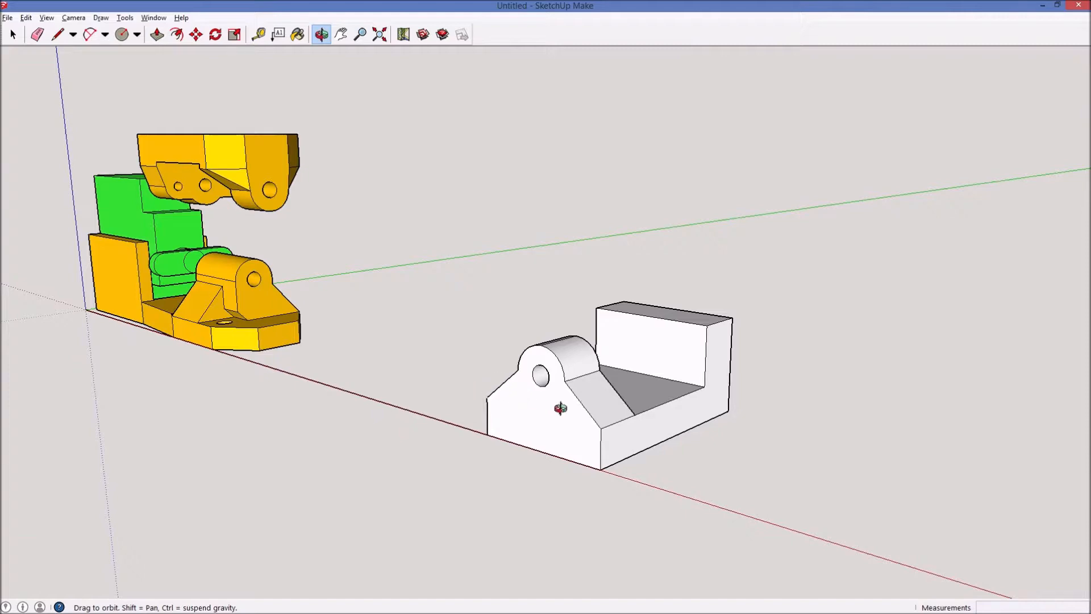
left_click_drag(423, 323, 394, 286)
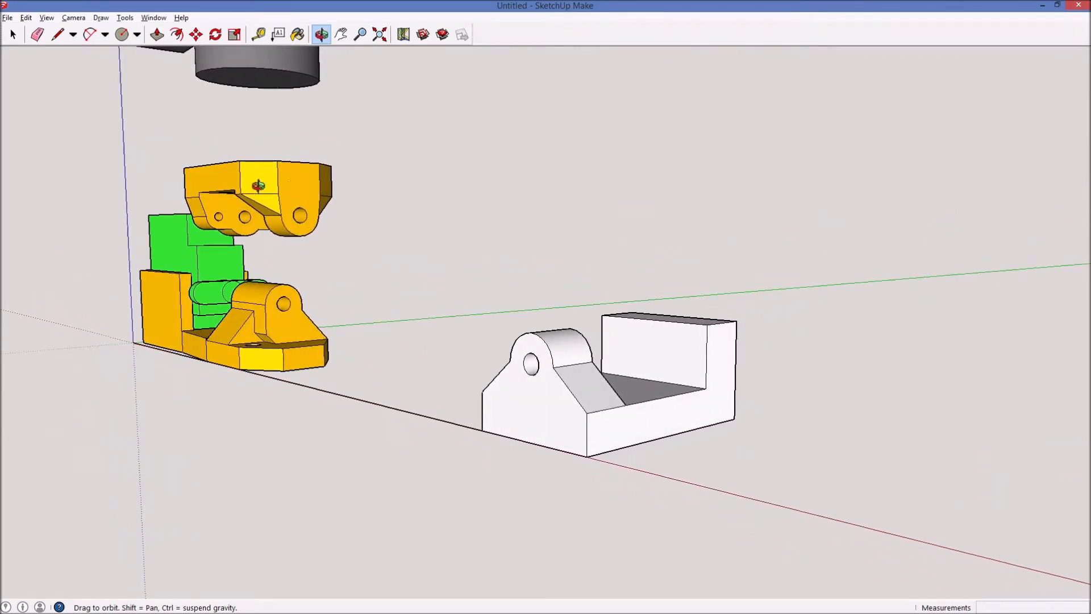
On the plate's underside, draw a 3 mm by 5 mm rectangle beside the midpoint of the single-hole leg's outer edge
left_click_drag(295, 182, 303, 248)
left_click_drag(382, 427, 436, 260)
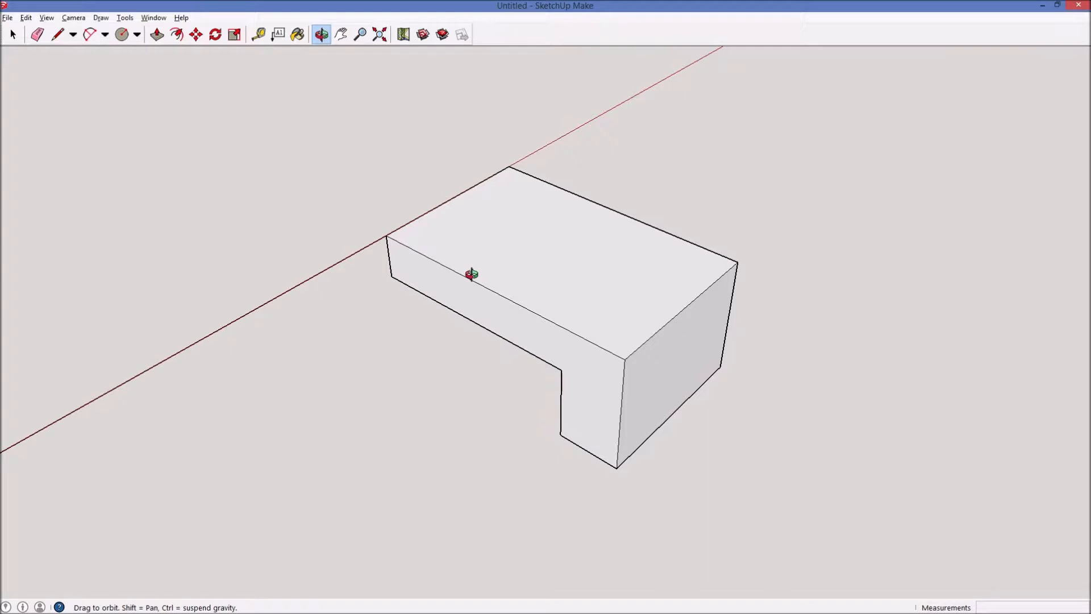
key("l")
middle_click_drag(441, 203, 611, 311)
left_click(426, 264)
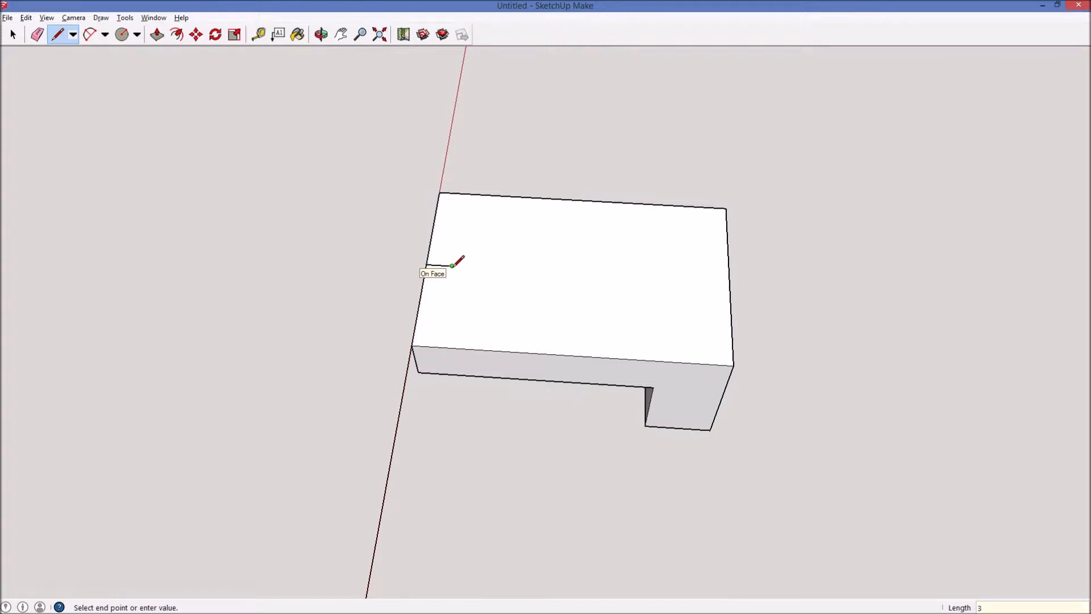
type("3")
key("Return")
type("5")
key("Return")
left_click(433, 230)
Draw a matching rectangle, 5 mm along the edge and 3 mm deep, on the other side of the midpoint line
left_click(452, 266)
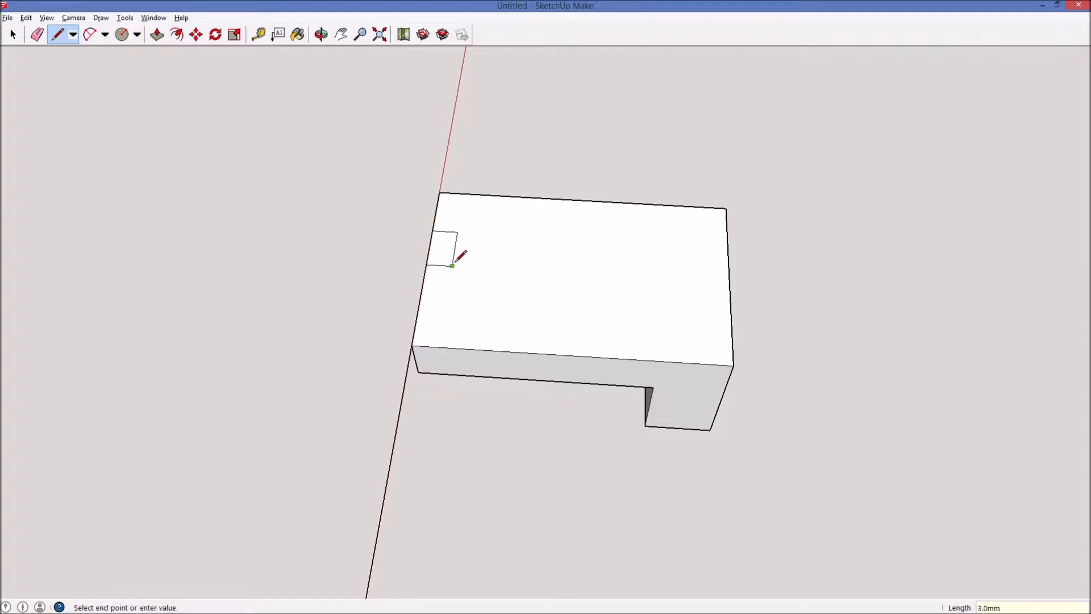
type("5")
key("Return")
left_click(421, 300)
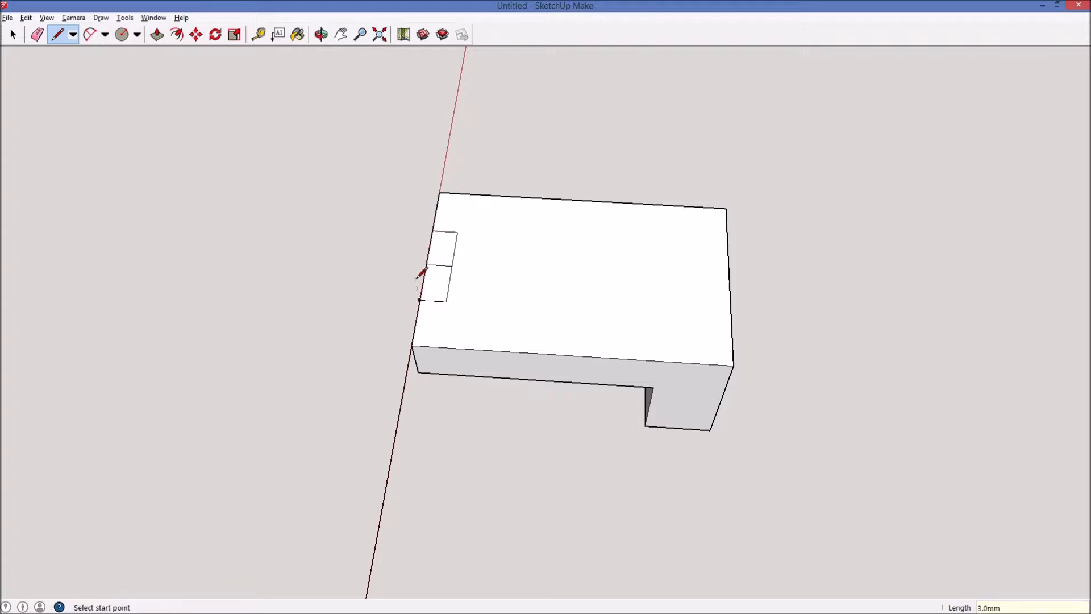
Erase the midpoint line and the lines joining the rectangles, keeping only the two outer 3 mm ticks
key("e")
left_click(452, 266)
key("o")
Draw a longer guide line from the outer edge's midpoint into the underside, between the two ticks
key("l")
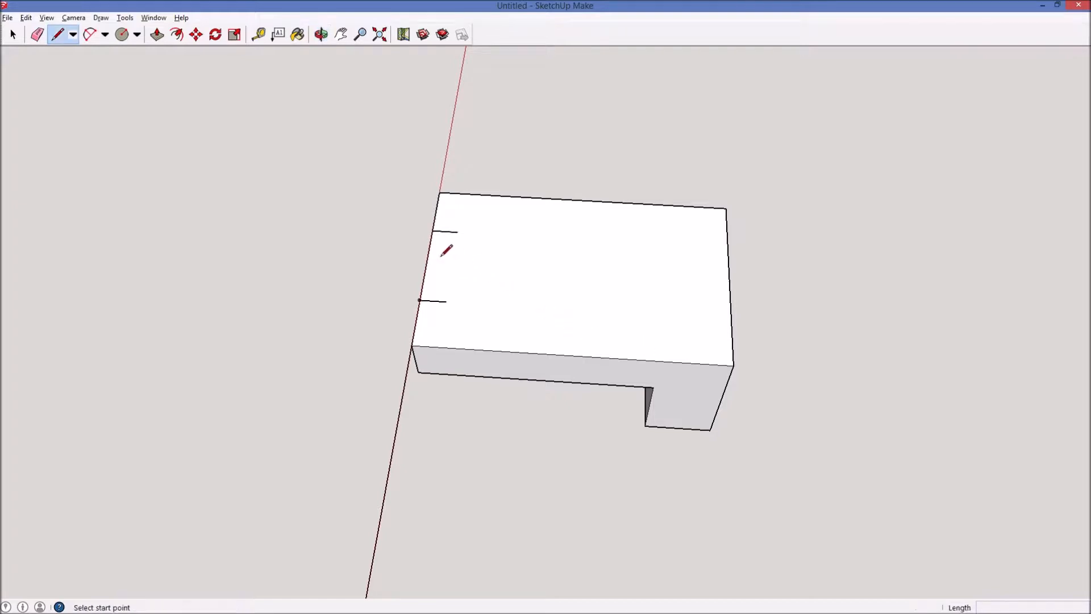
left_click(427, 264)
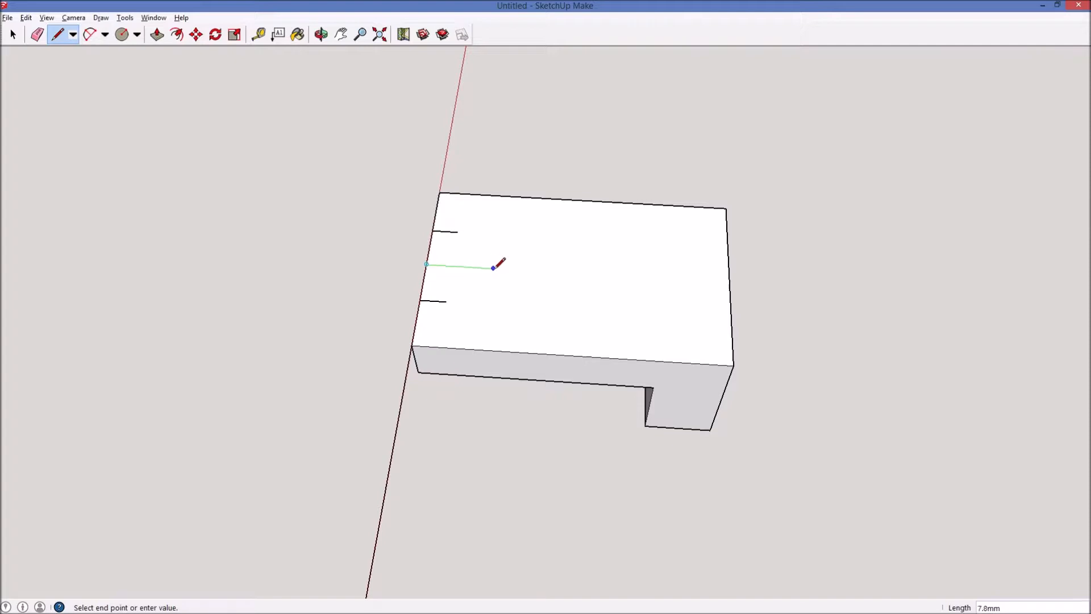
left_click(486, 268)
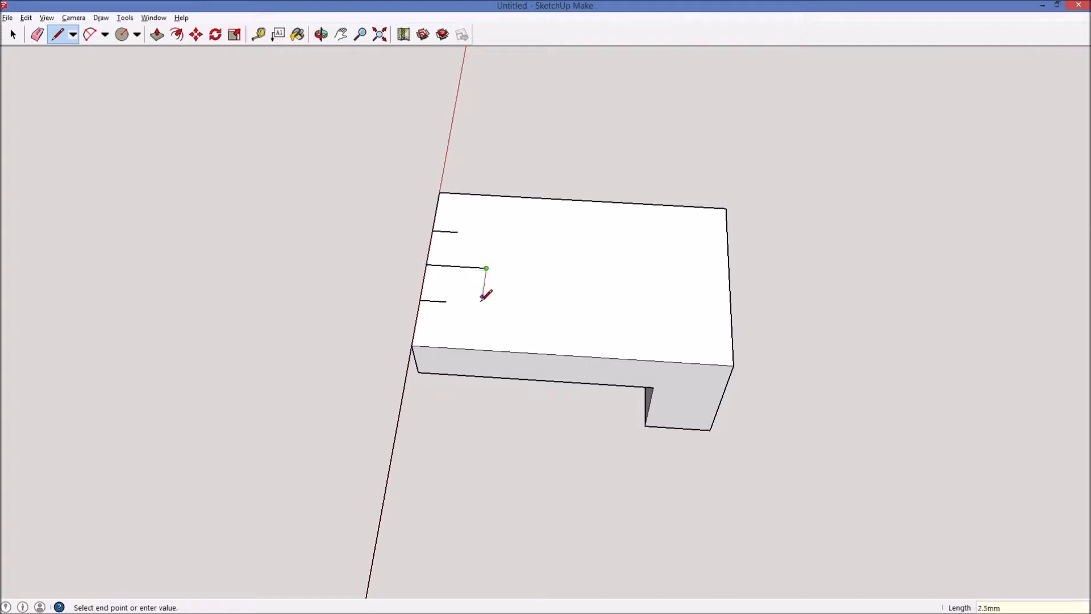
left_click(474, 347)
left_click(486, 268)
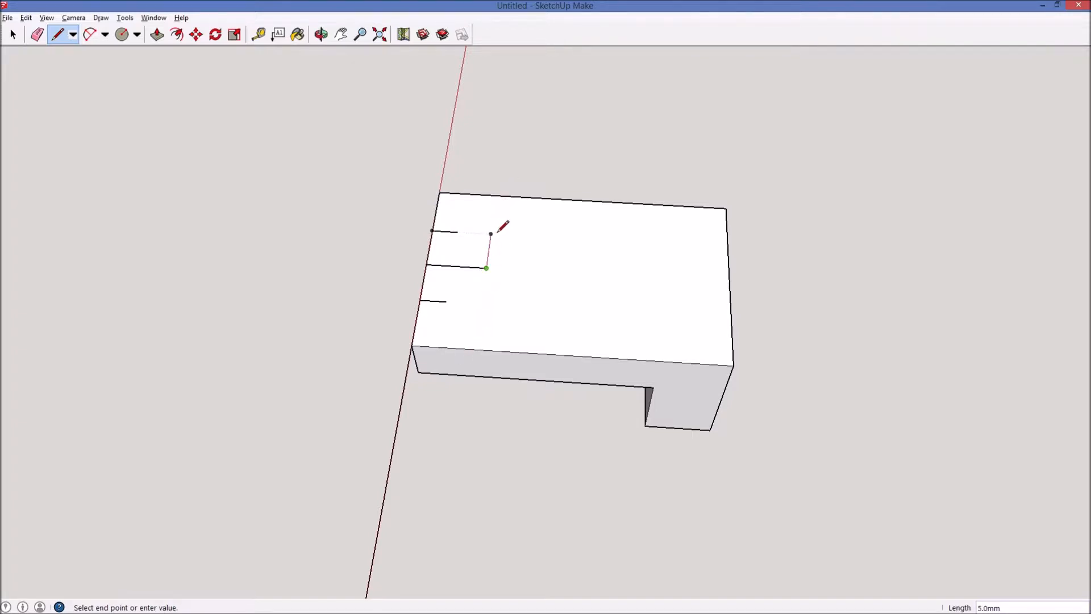
Examine the bevelled corners of the yellow brackets against the underside of the white bracket
scroll(499, 231, "down", 8)
middle_click_drag(495, 232, 489, 329)
scroll(511, 312, "up", 3)
scroll(563, 293, "up", 3)
scroll(591, 267, "down", 4)
key("l")
left_click(619, 241)
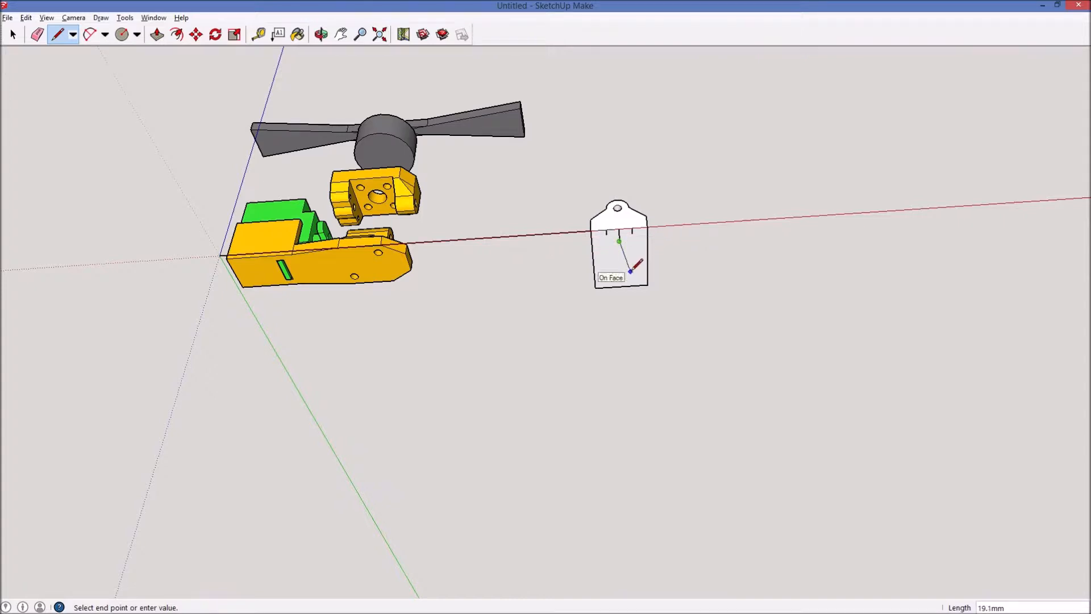
scroll(625, 270, "down", 3)
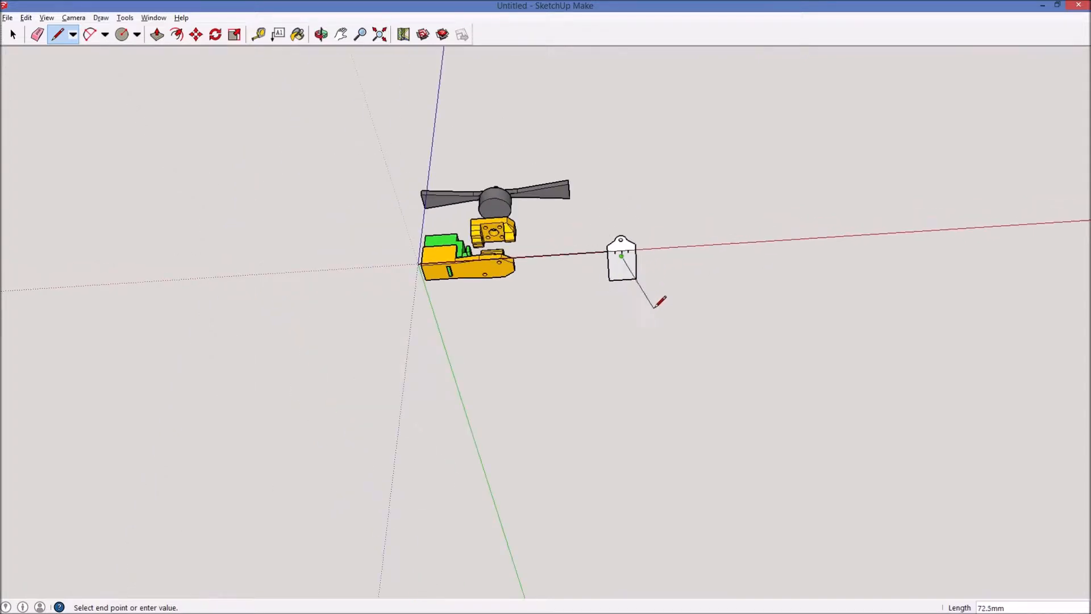
scroll(641, 303, "up", 5)
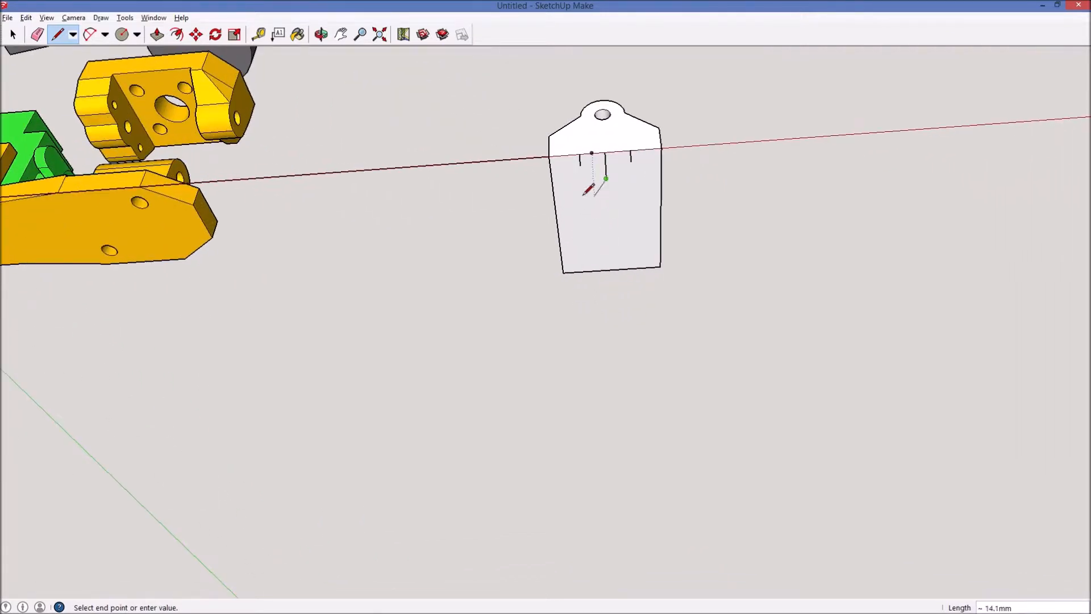
scroll(619, 198, "up", 2)
middle_click_drag(628, 200, 495, 263)
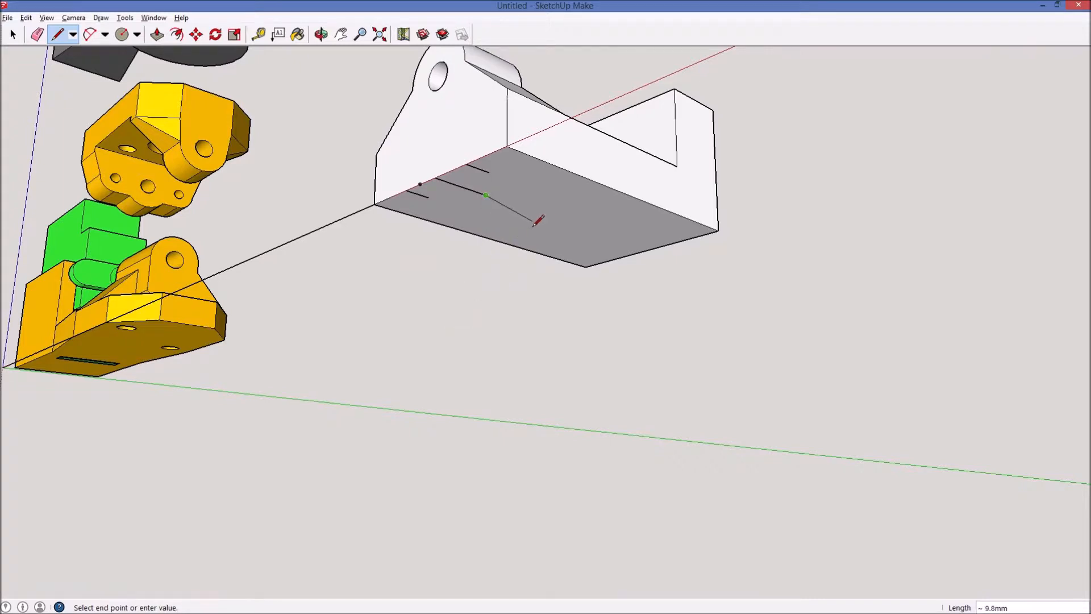
key("o")
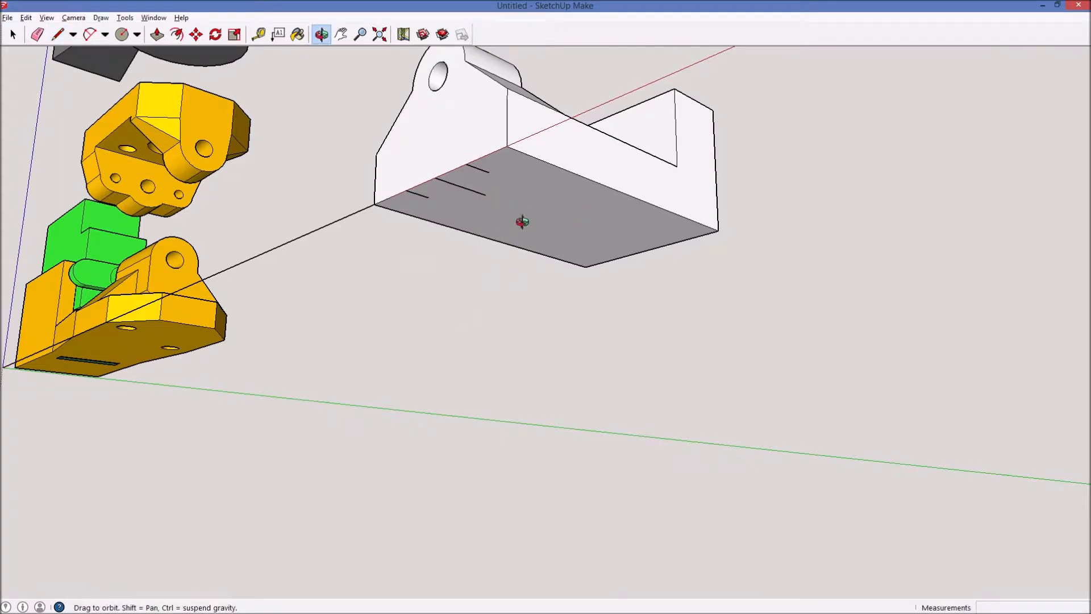
left_click_drag(519, 219, 667, 161)
middle_click_drag(667, 161, 663, 158)
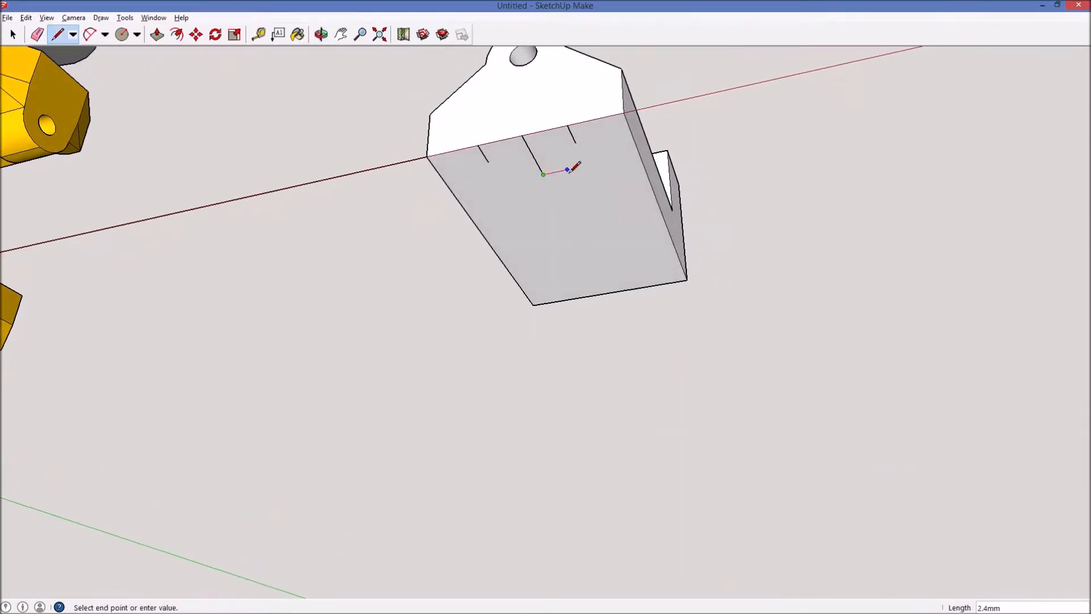
key("o")
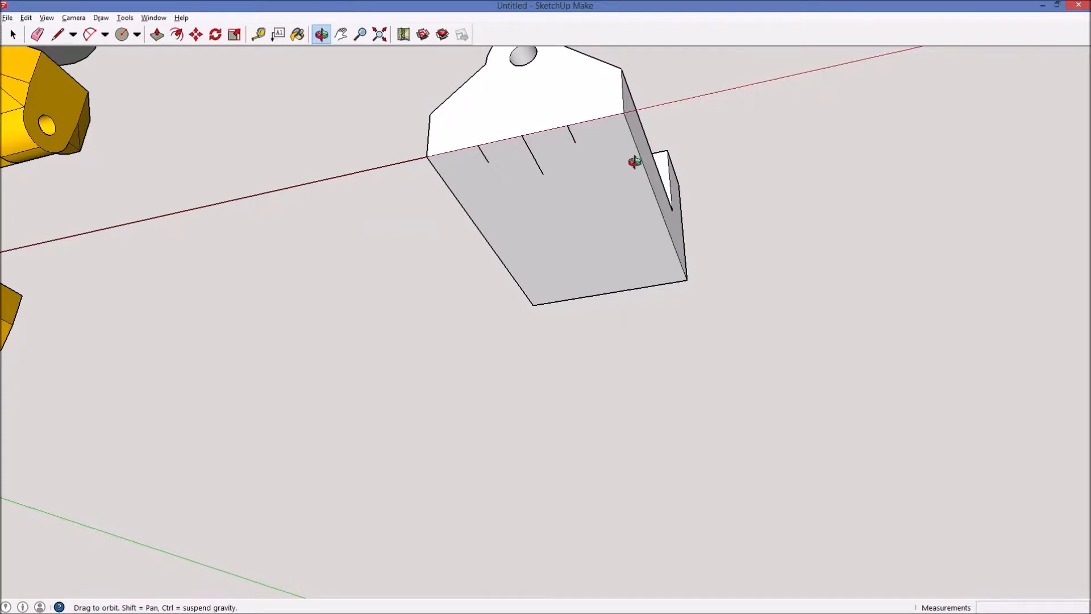
key("Escape")
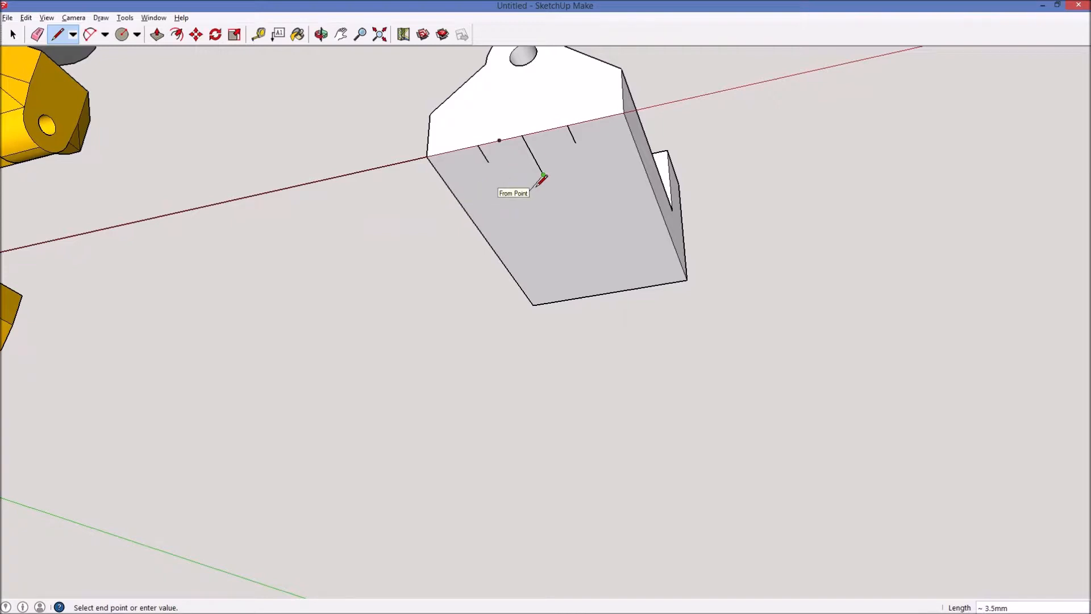
Draw lines from the guide line's inner end to both side edges of the underside, parallel to the outer edge
left_click(453, 193)
left_click(543, 174)
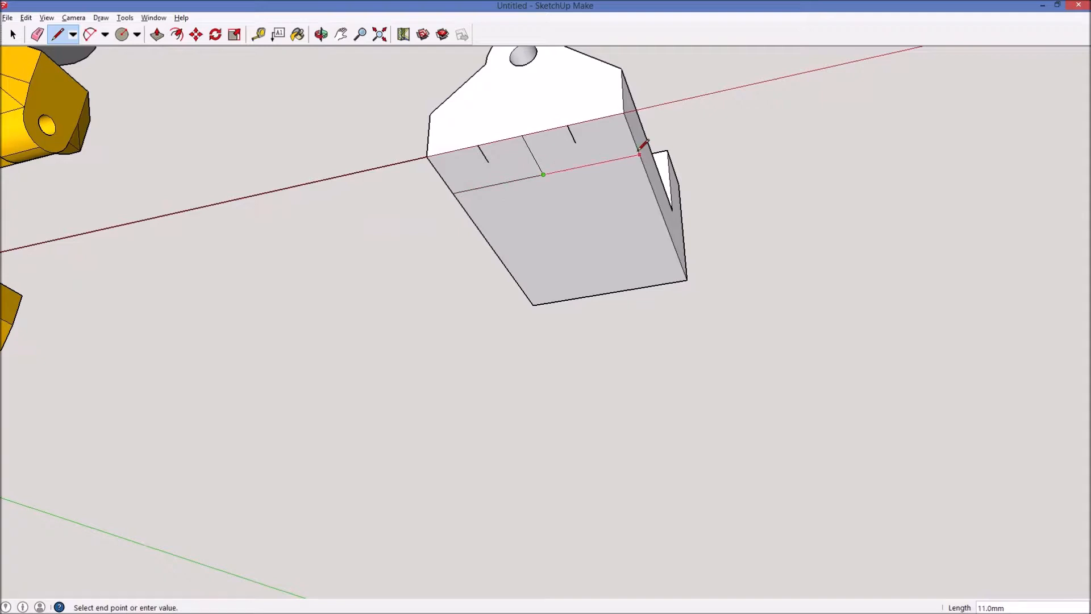
left_click(639, 153)
Draw diagonals from the cross line's ends on the side edges to the two ticks on the outer edge
left_click(640, 154)
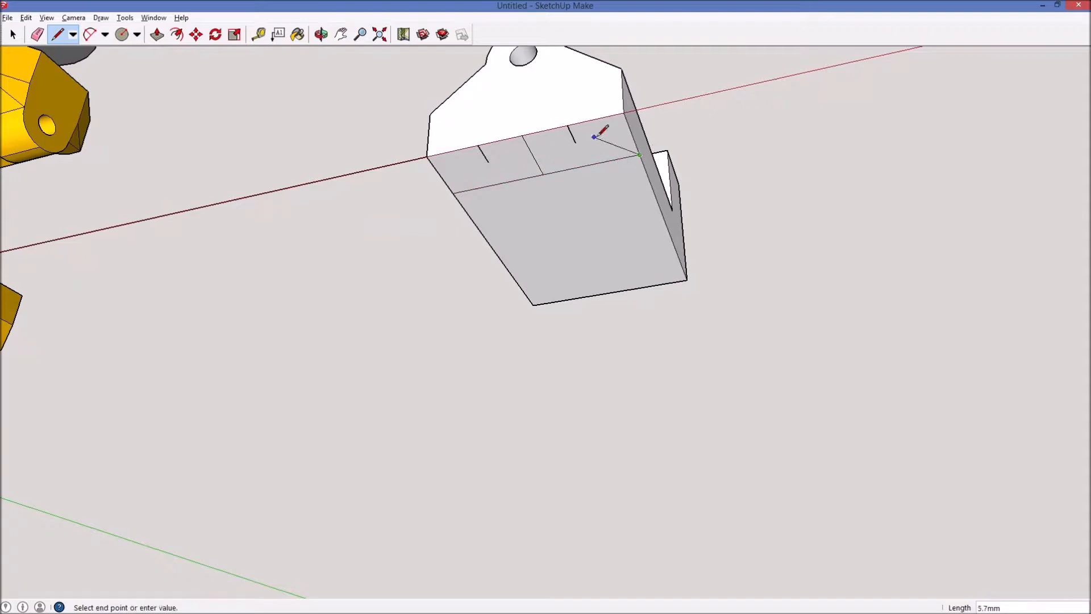
left_click(568, 125)
left_click(454, 192)
left_click(479, 147)
Erase the ticks, the midpoint guide line and the cross line, keeping only the two corner diagonals
key("p")
key("e")
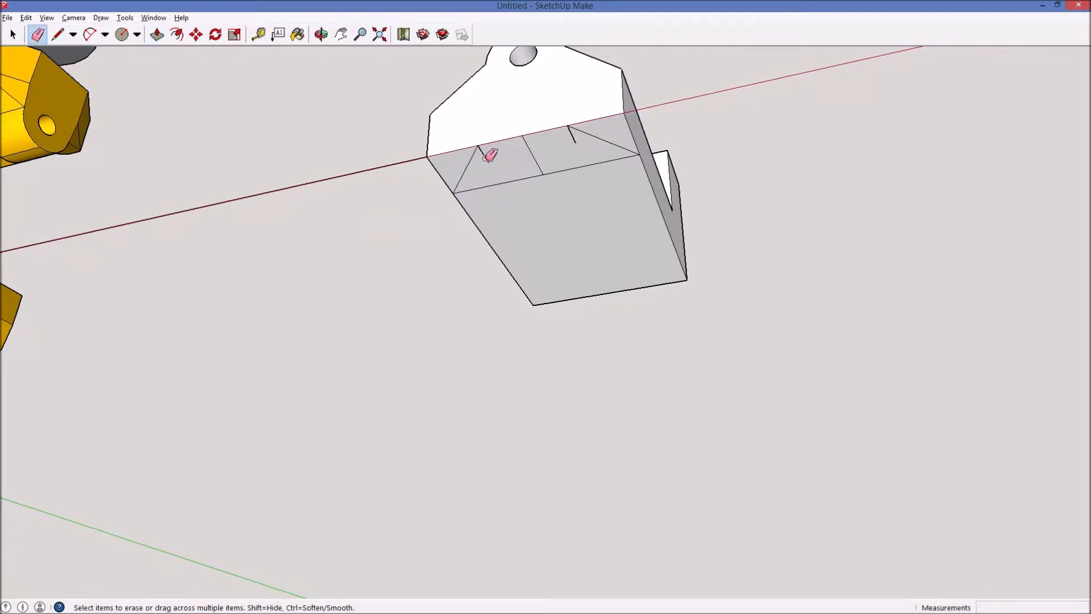
left_click(534, 154)
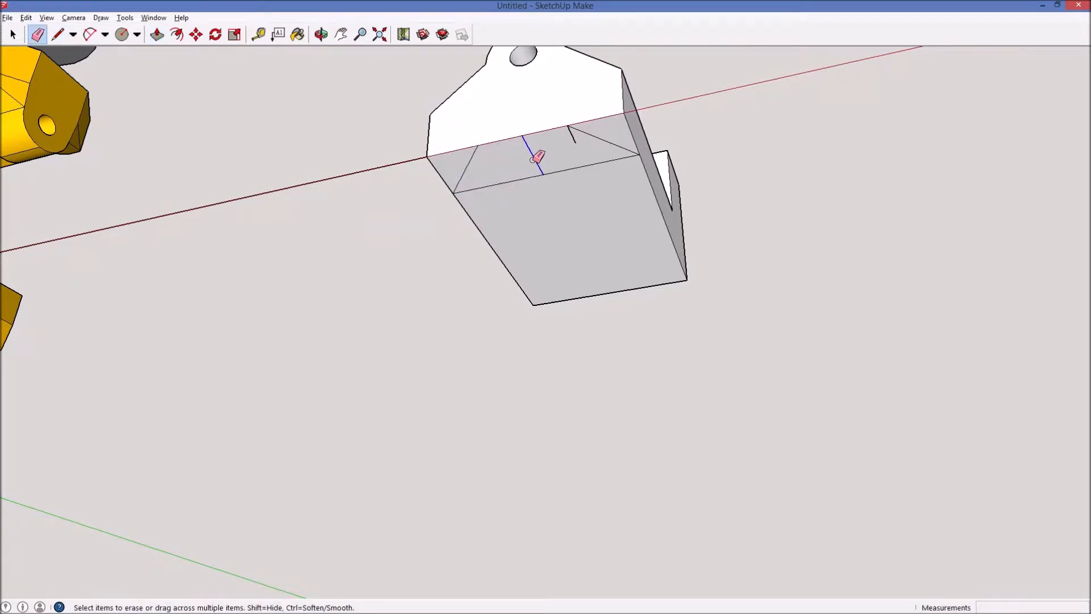
left_click(570, 167)
key("o")
mouse_move(567, 170)
left_mouse_down()
mouse_move(608, 112)
mouse_move(547, 131)
left_mouse_up()
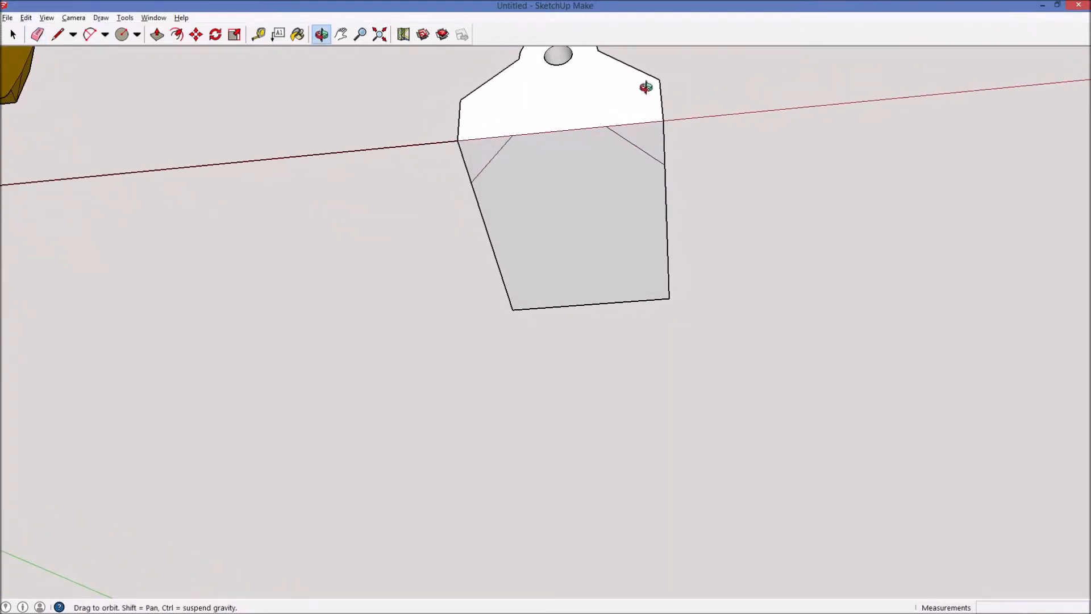
key("l")
left_click(531, 187)
key("Escape")
key("e")
Push one triangular corner of the underside up to the base of the leg's slope to bevel the plate
key("p")
left_click(478, 153)
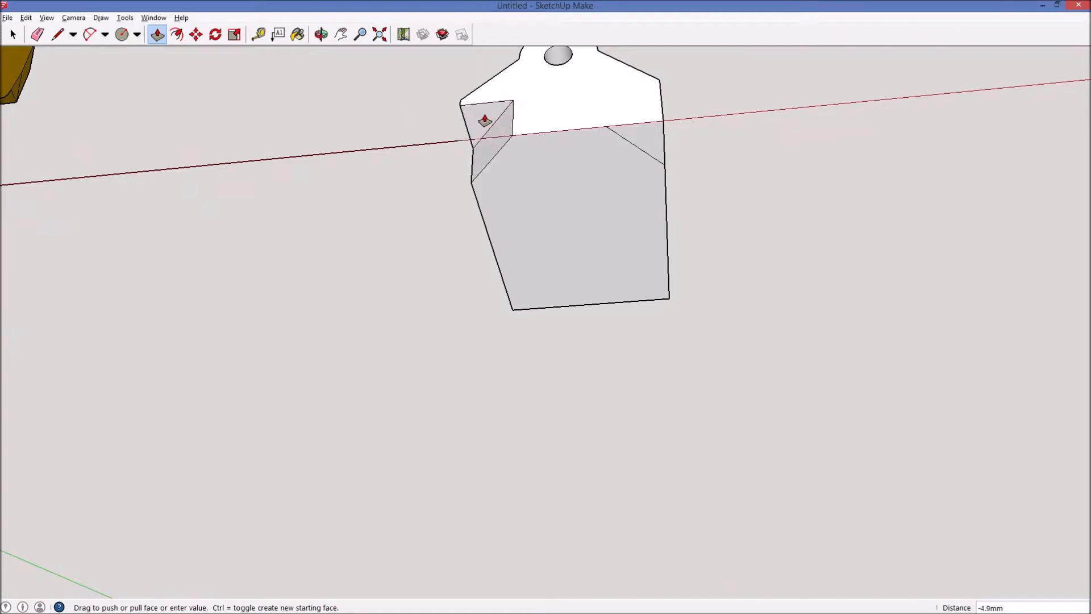
key("o")
left_click_drag(487, 95, 677, 235)
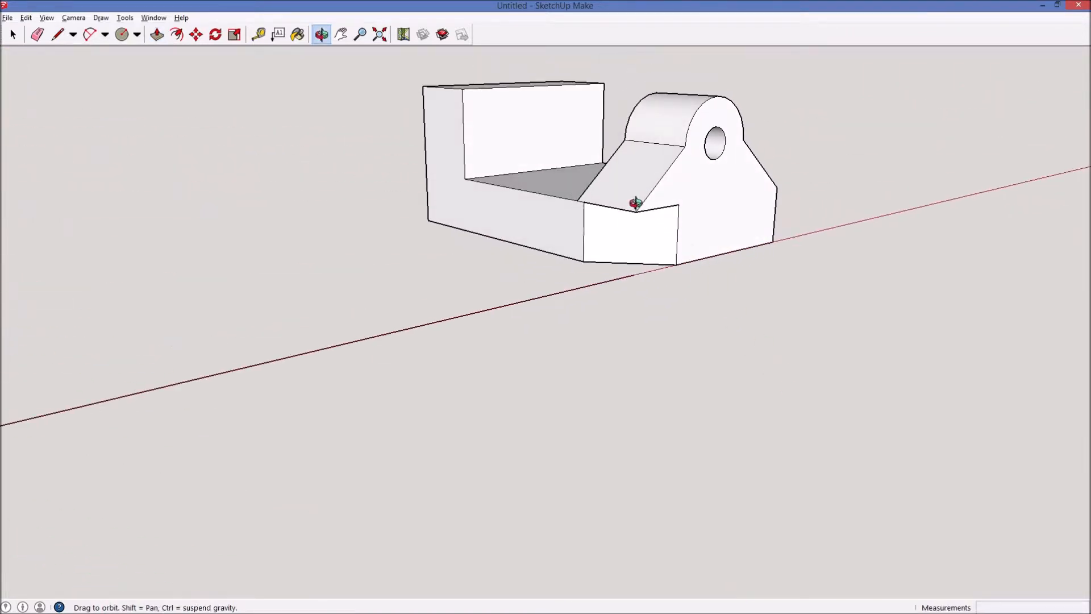
mouse_move(666, 235)
left_mouse_down()
mouse_move(691, 368)
mouse_move(787, 341)
mouse_move(708, 146)
mouse_move(577, 29)
mouse_move(698, 145)
mouse_move(688, 165)
mouse_move(641, 121)
mouse_move(632, 175)
mouse_move(638, 146)
mouse_move(616, 185)
mouse_move(597, 163)
left_mouse_up()
Push the other triangular corner up by the same height to bevel the plate's second corner
key("p")
middle_click_drag(721, 212, 602, 182)
key("e")
key("p")
mouse_move(649, 177)
left_mouse_down()
mouse_move(658, 110)
mouse_move(664, 226)
mouse_move(543, 260)
mouse_move(551, 178)
mouse_move(578, 234)
mouse_move(557, 282)
mouse_move(483, 131)
mouse_move(533, 194)
mouse_move(700, 106)
left_mouse_up()
Extend the vertical edges of both bevels up the leg's outer face to its profile edge
key("o")
left_click_drag(748, 176, 758, 248)
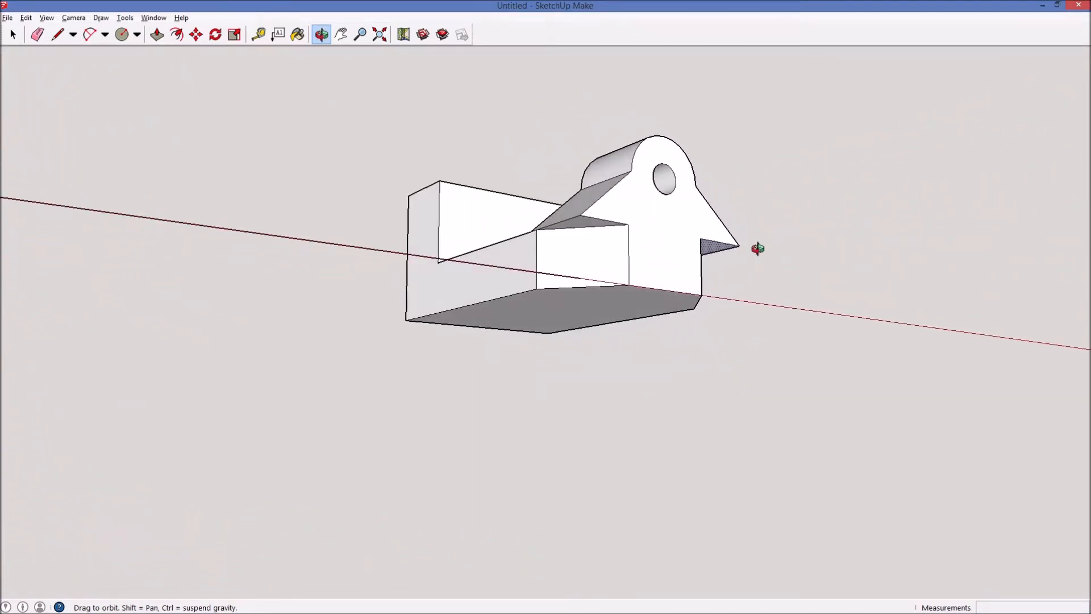
left_click_drag(675, 182, 534, 102)
left_click_drag(580, 177, 677, 319)
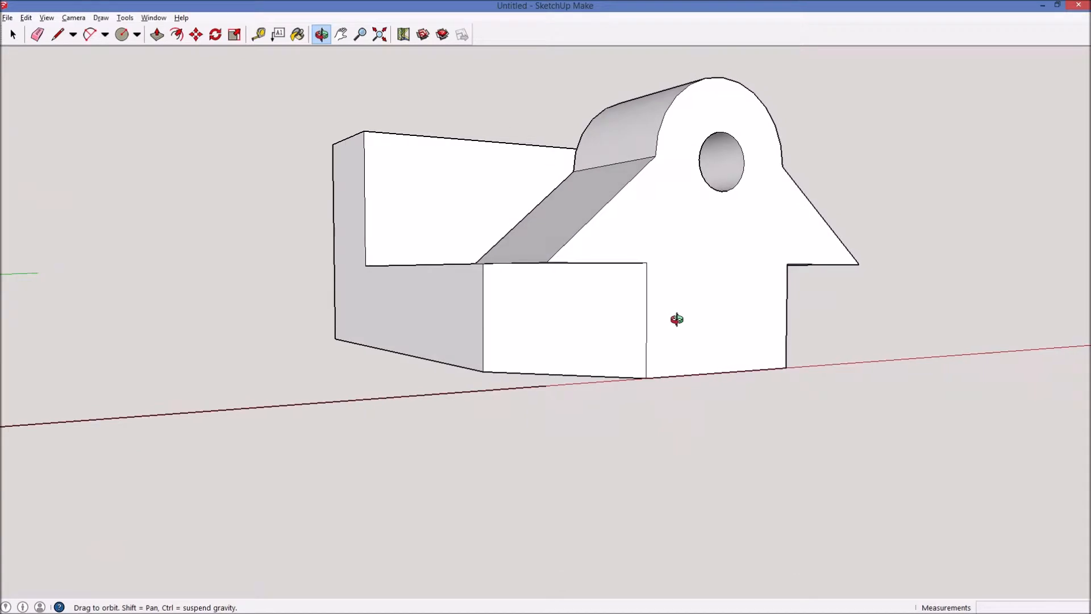
key("l")
left_click(646, 262)
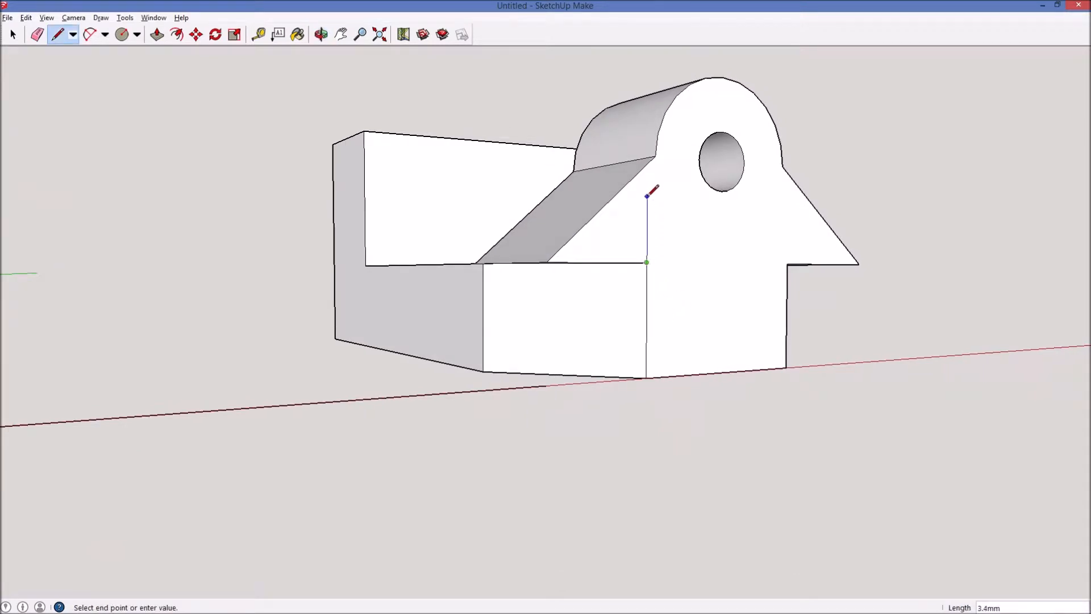
left_click(649, 162)
middle_click(758, 237)
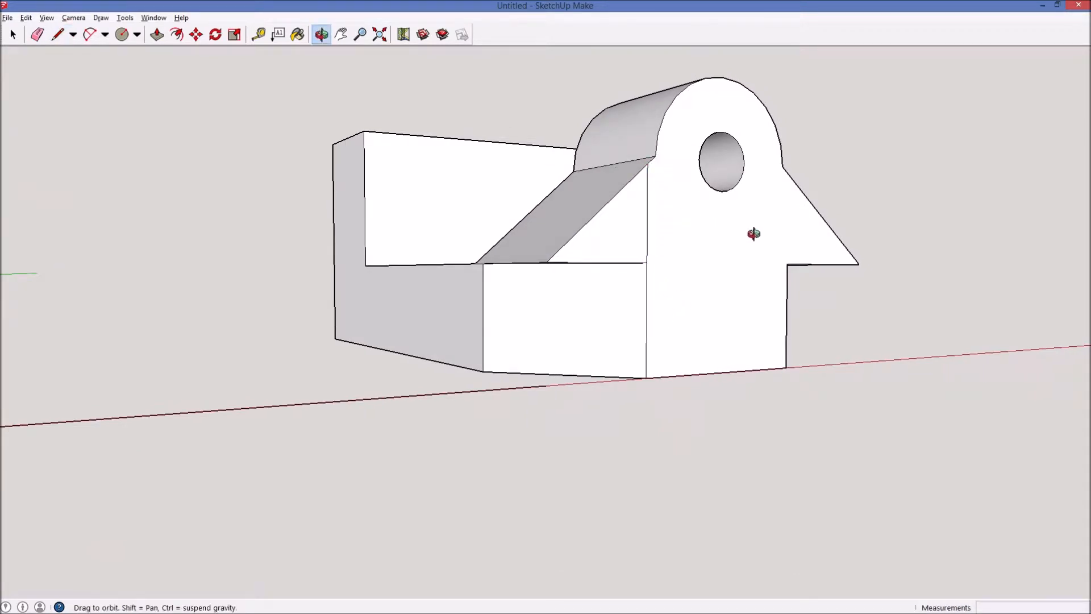
left_click(787, 263)
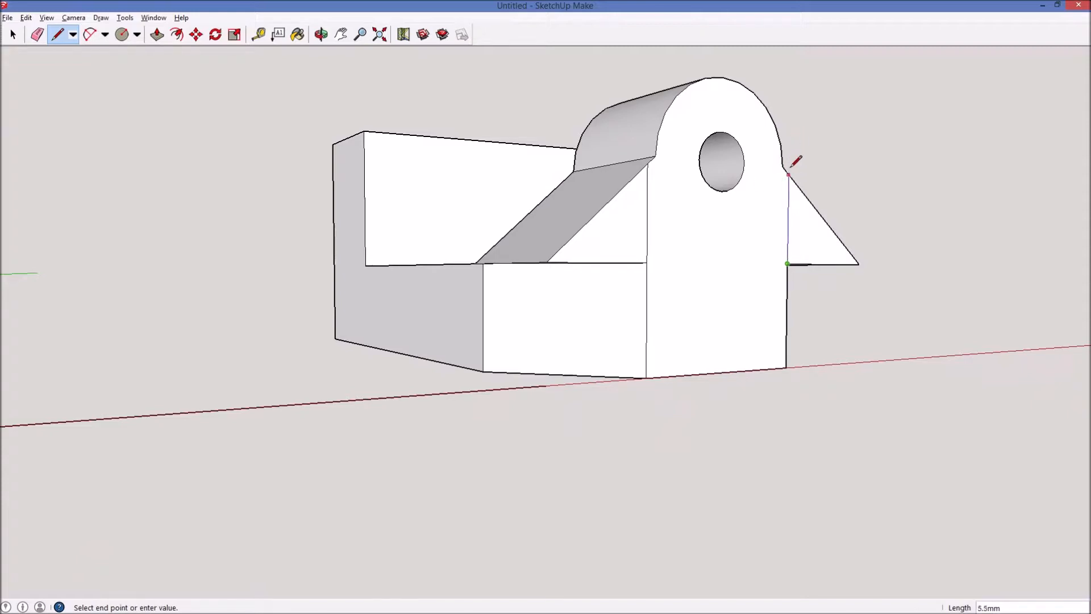
left_click(789, 129)
Draw a line across the leg's slope from the vertical line's upper end to the bevel's outer upper corner
key("e")
middle_click_drag(794, 143, 730, 218)
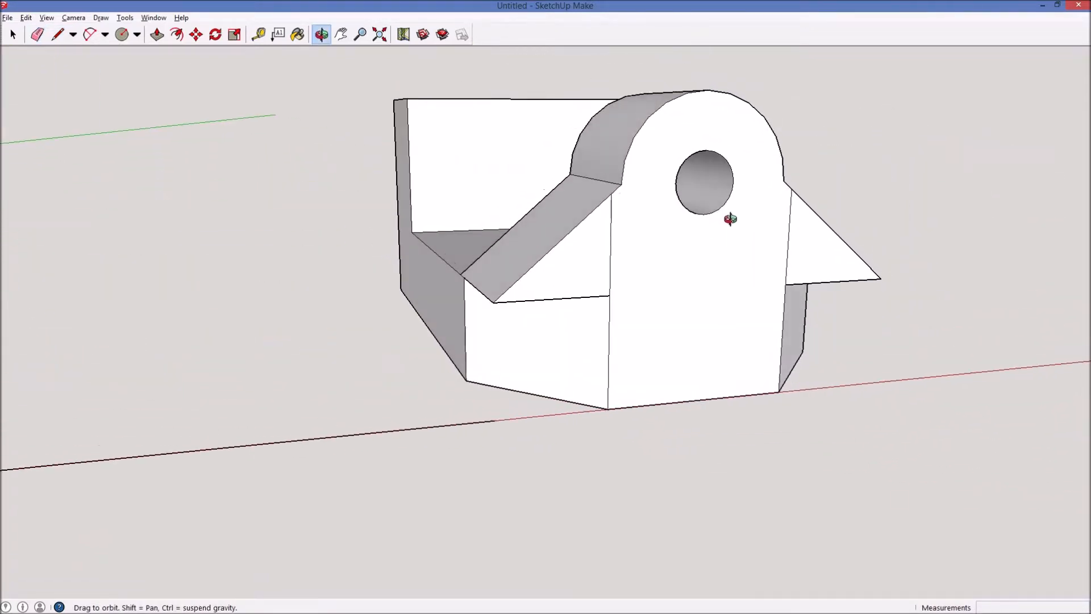
middle_click_drag(576, 267, 659, 140)
left_click(632, 157)
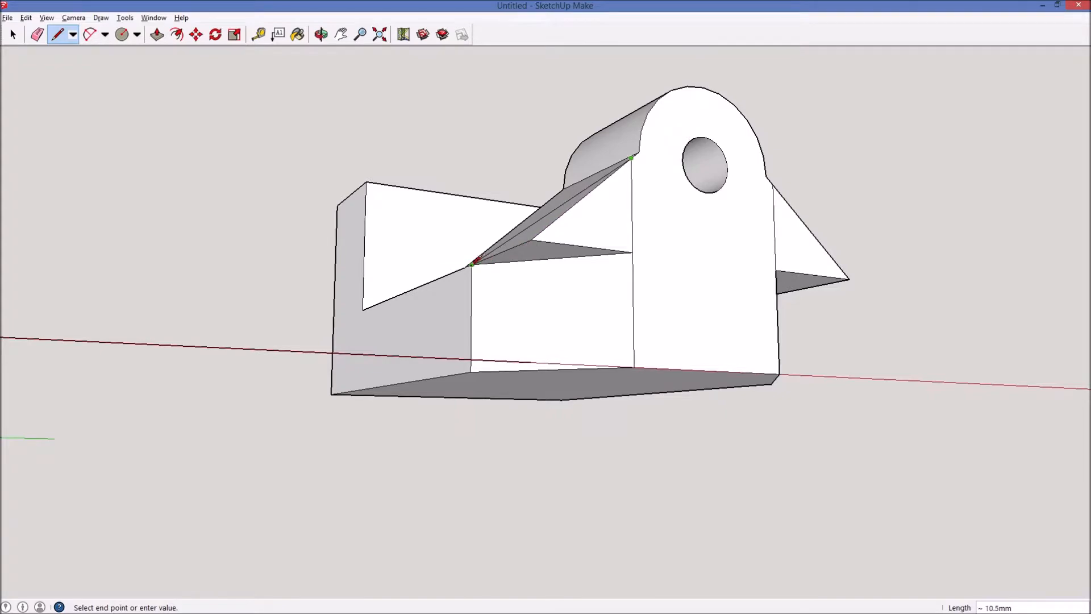
scroll(478, 260, "up", 3)
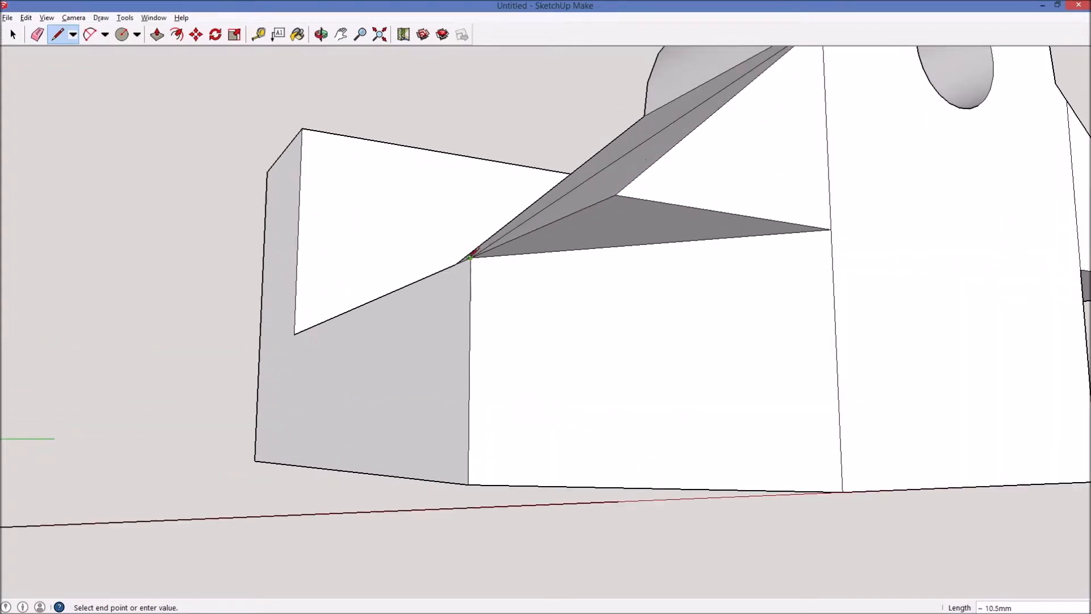
middle_click_drag(476, 254, 760, 255)
middle_click_drag(812, 204, 484, 250)
left_click(441, 216)
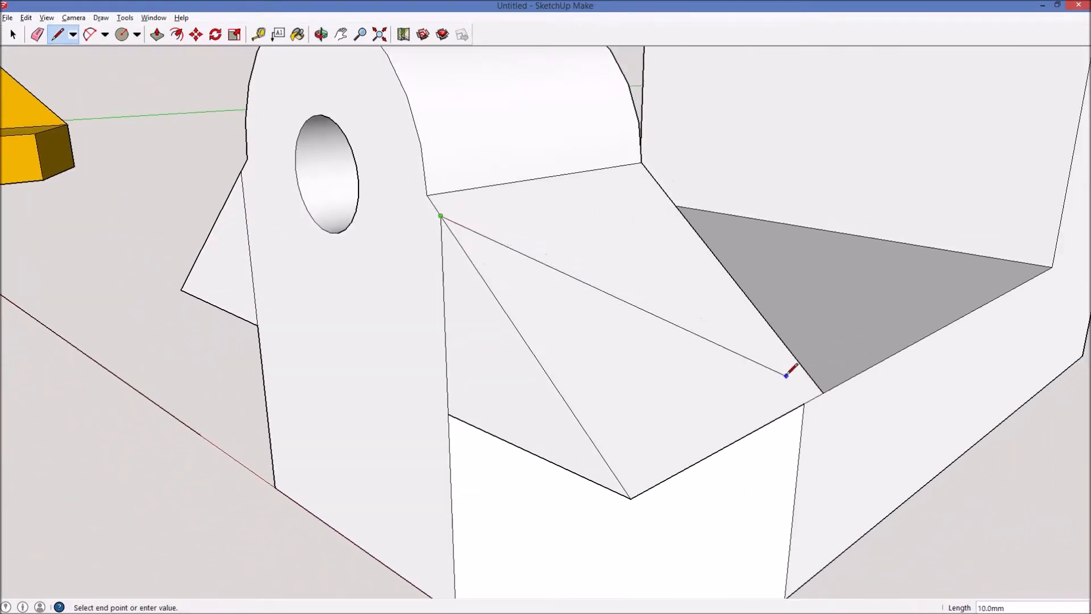
left_click(803, 404)
Erase the overhanging wedge on one side of the leg
mouse_move(769, 394)
middle_mouse_down()
mouse_move(671, 351)
mouse_move(529, 160)
mouse_move(616, 319)
middle_mouse_up()
key("e")
left_click(518, 305)
mouse_move(518, 305)
middle_mouse_down()
mouse_move(584, 383)
mouse_move(787, 450)
mouse_move(875, 429)
middle_mouse_up()
left_click(869, 445)
left_click(868, 449)
left_click(745, 389)
Erase the remaining overhanging wedge and the horizontal edge across the bevel below it
mouse_move(731, 394)
middle_mouse_down()
mouse_move(840, 346)
mouse_move(458, 399)
mouse_move(555, 407)
middle_mouse_up()
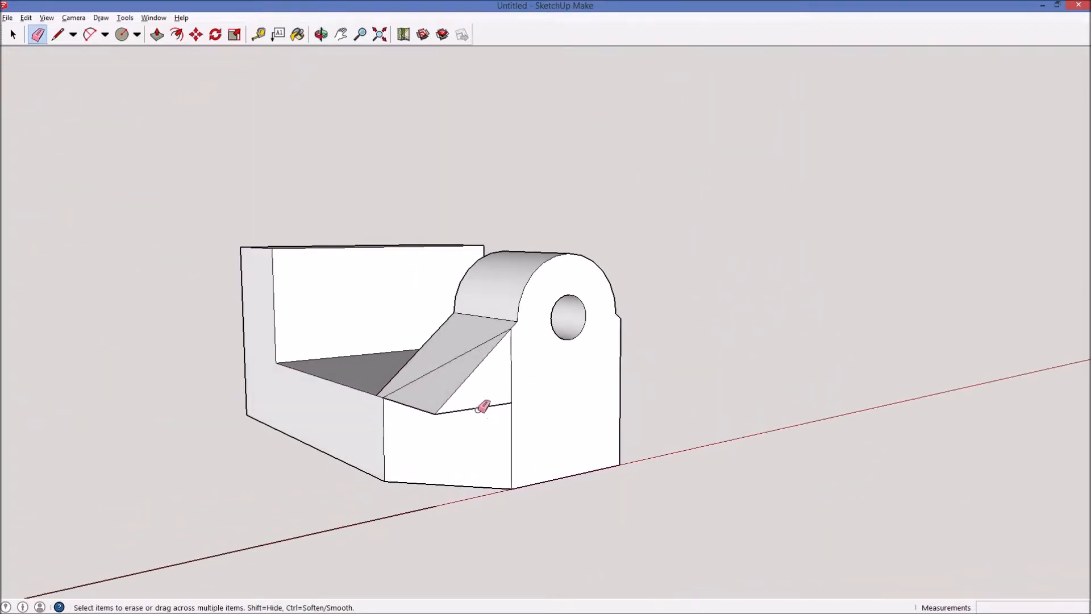
left_click(459, 386)
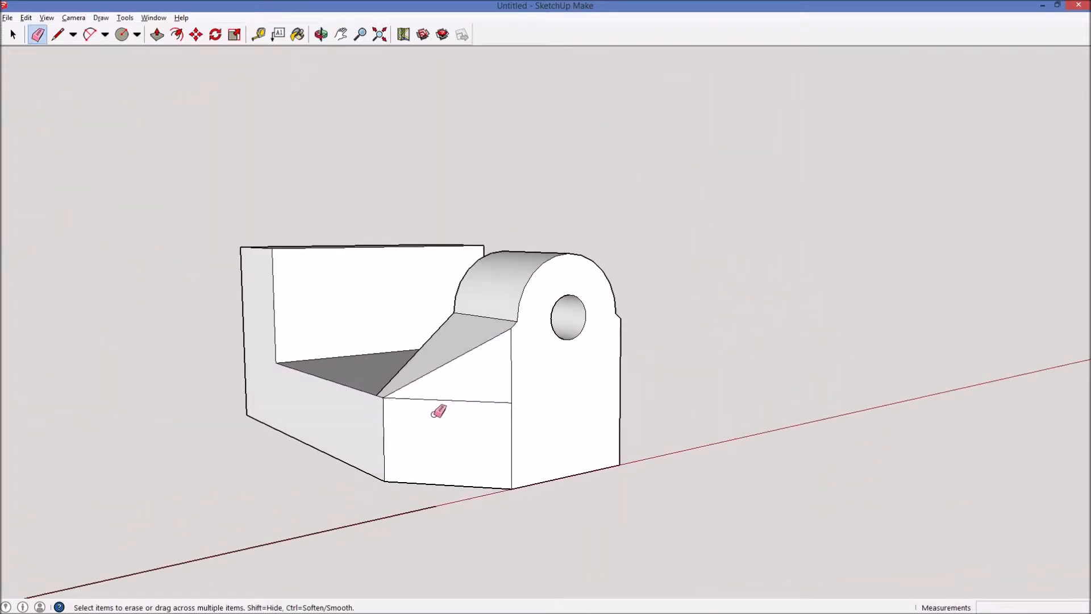
left_click(453, 401)
mouse_move(452, 401)
middle_mouse_down()
mouse_move(578, 458)
mouse_move(419, 258)
mouse_move(275, 285)
mouse_move(135, 258)
mouse_move(173, 245)
middle_mouse_up()
scroll(267, 284, "down", 3)
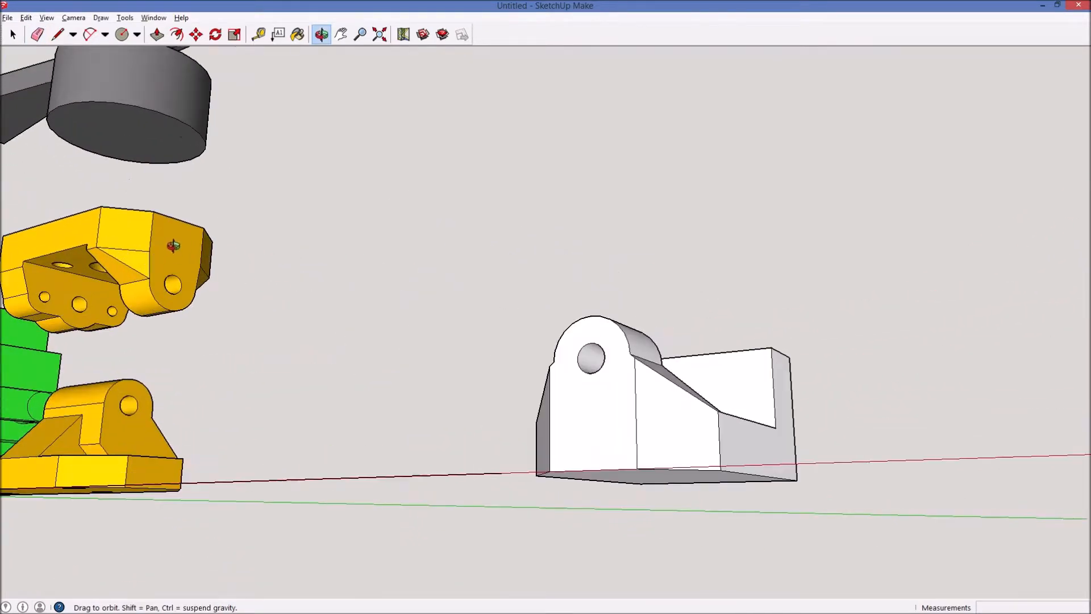
Measure the distance from the plate's underside edge to the middle hole's centre on the reference three-hole leg
middle_click_drag(357, 248, 245, 226)
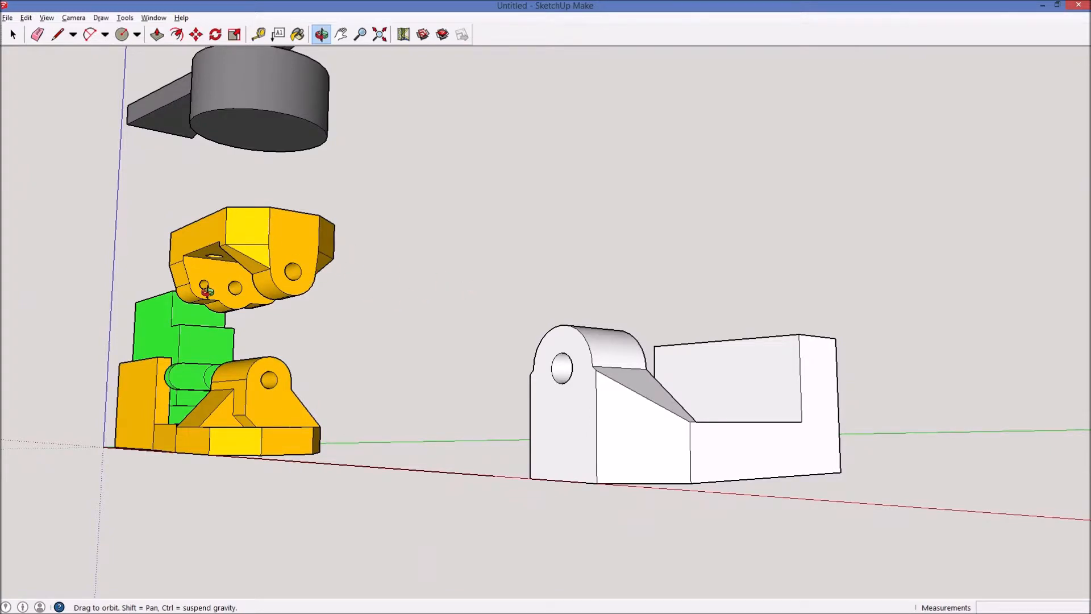
middle_click_drag(710, 300, 1065, 292)
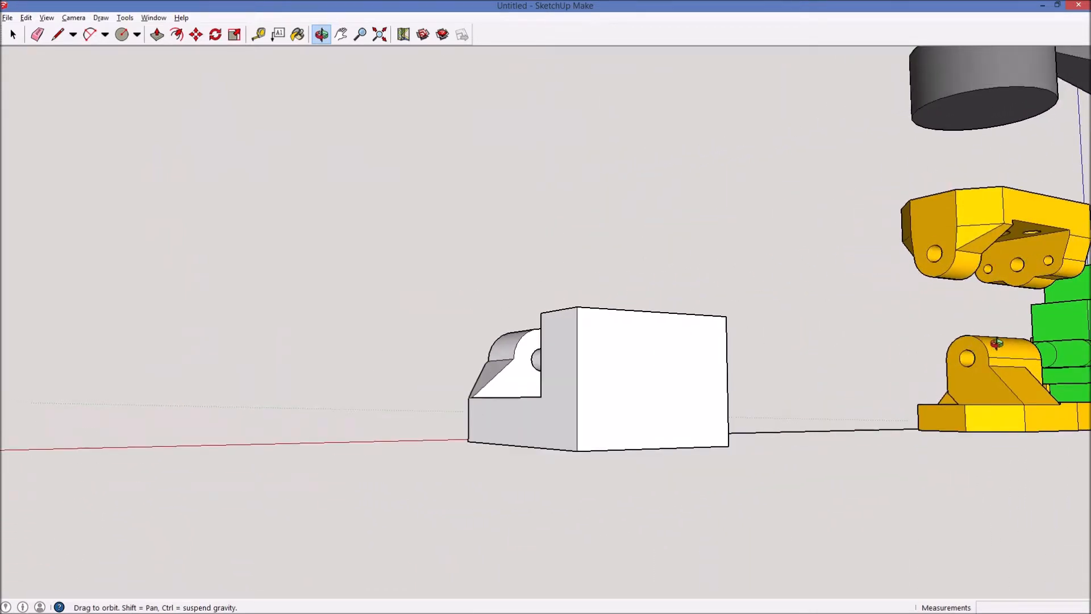
scroll(994, 284, "up", 8)
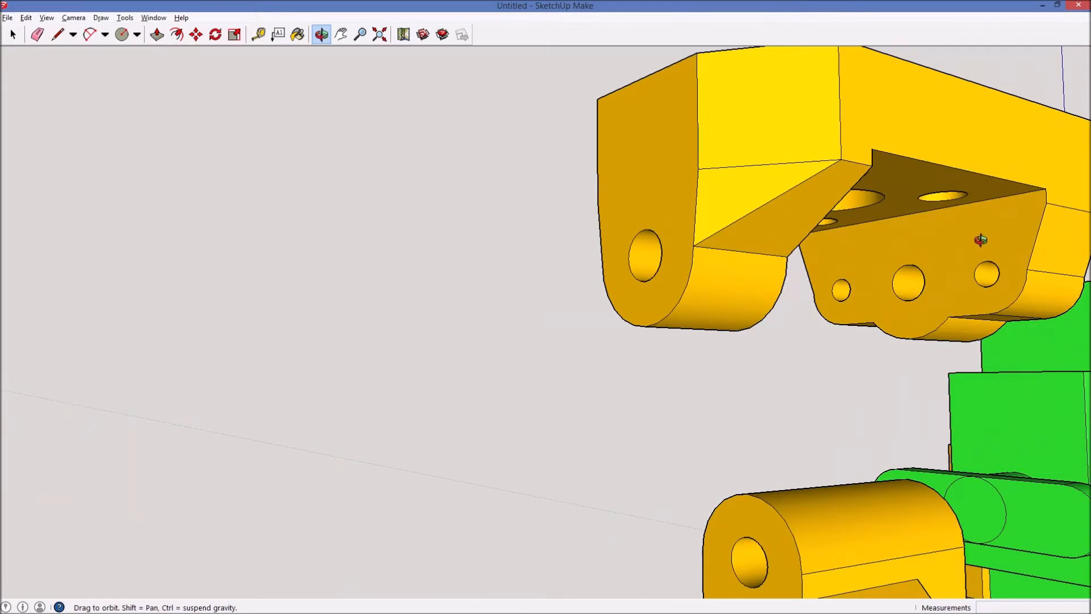
scroll(981, 239, "up", 2)
key("l")
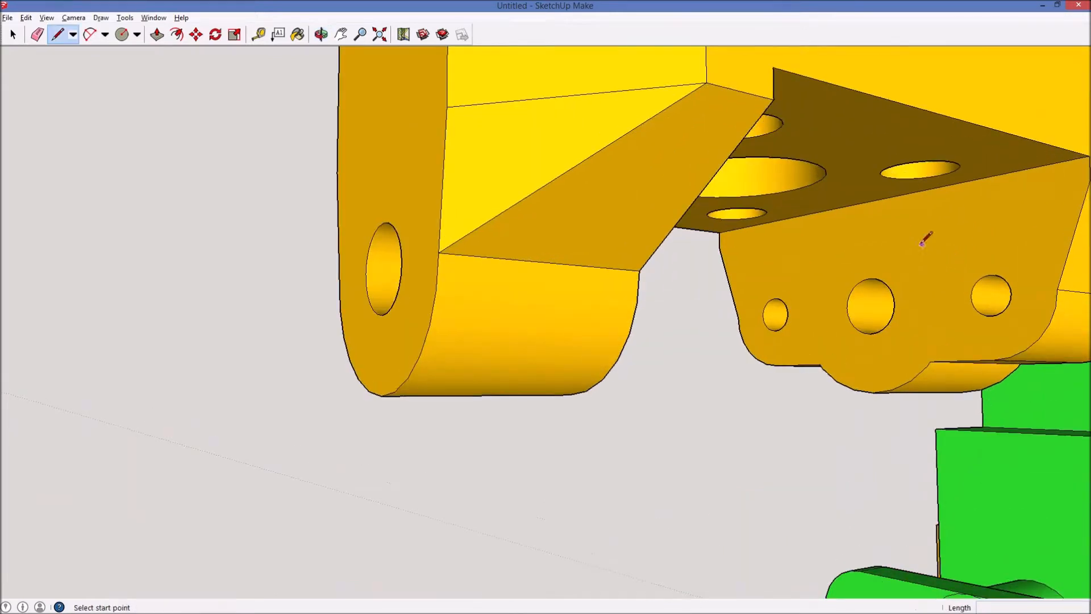
left_click(867, 201)
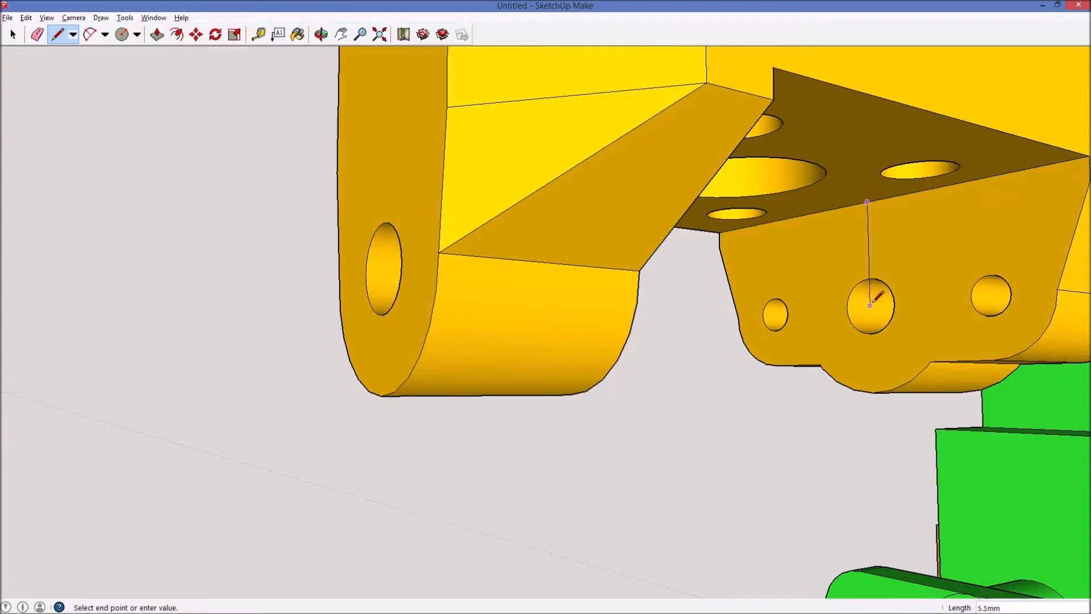
scroll(878, 298, "down", 10)
key("Escape")
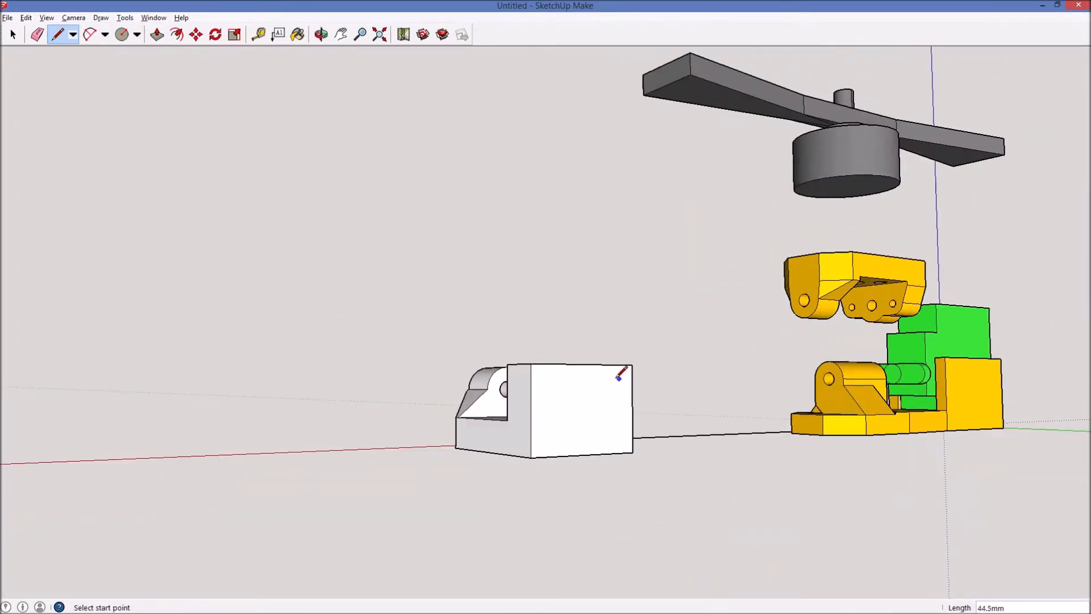
Draw a 5.5 mm vertical line from the midpoint of the second leg's upper edge and a 1.6 mm radius circle at its end
left_click(584, 363)
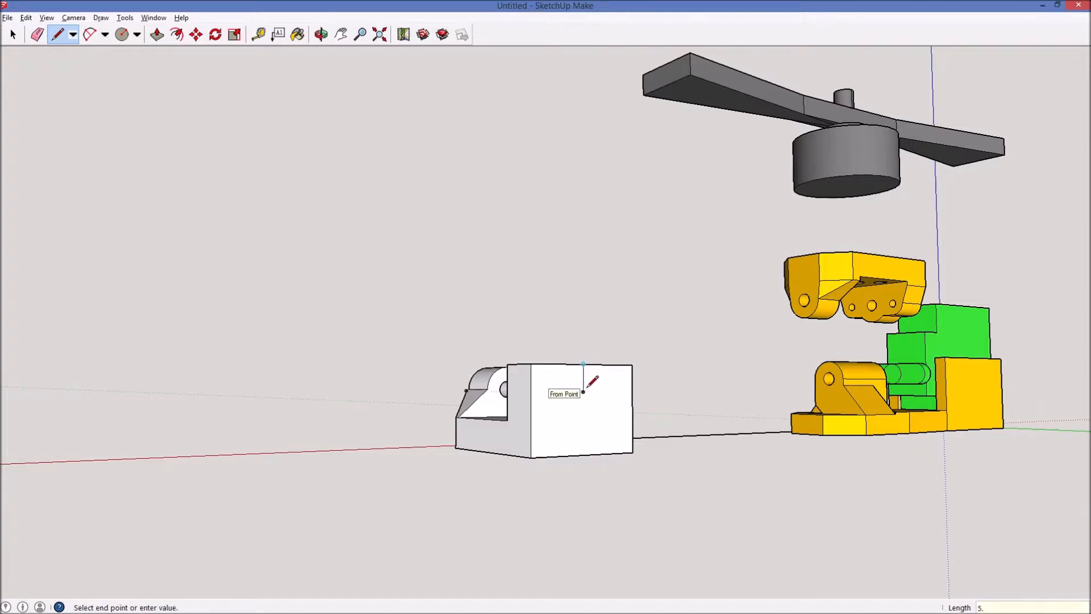
key("o")
scroll(602, 409, "up", 3)
key("c")
left_click(571, 387)
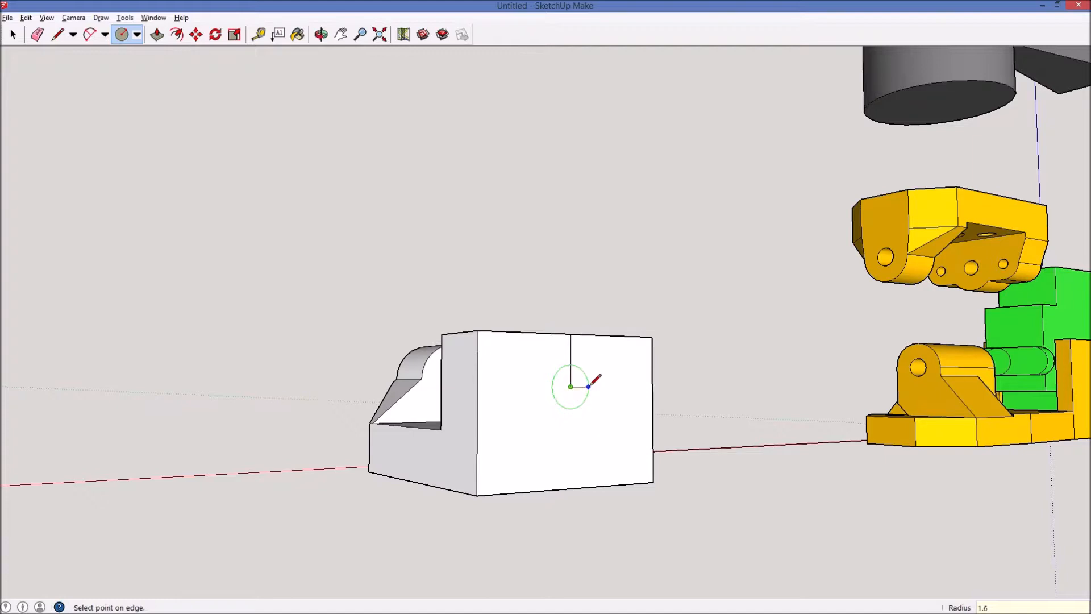
left_click(588, 386)
key("e")
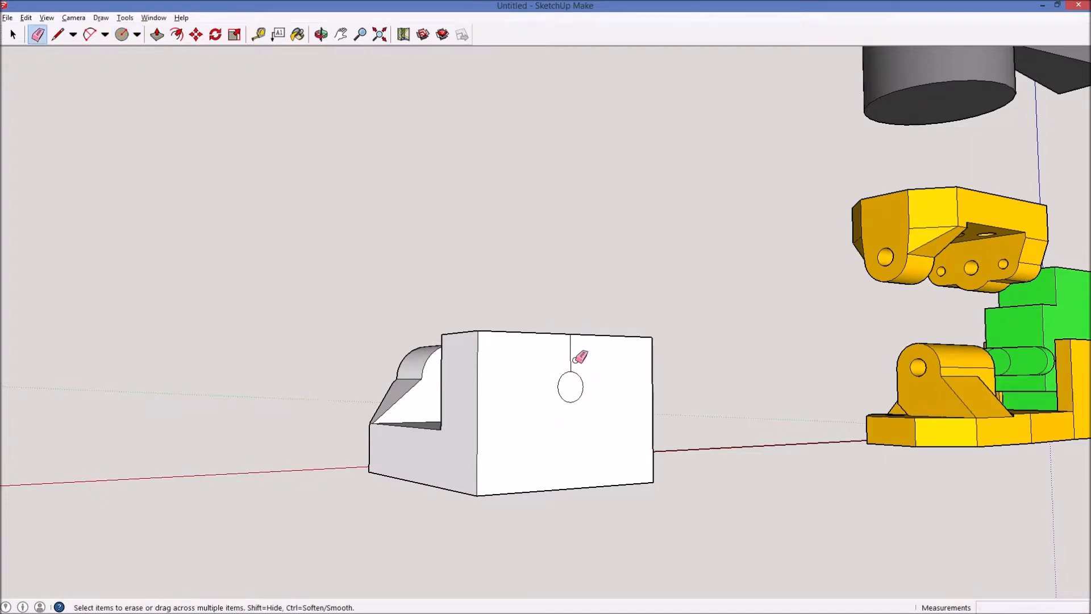
Measure the distance from the middle hole's edge to the rounded lower edge of the reference three-hole leg
middle_click_drag(597, 375, 561, 404)
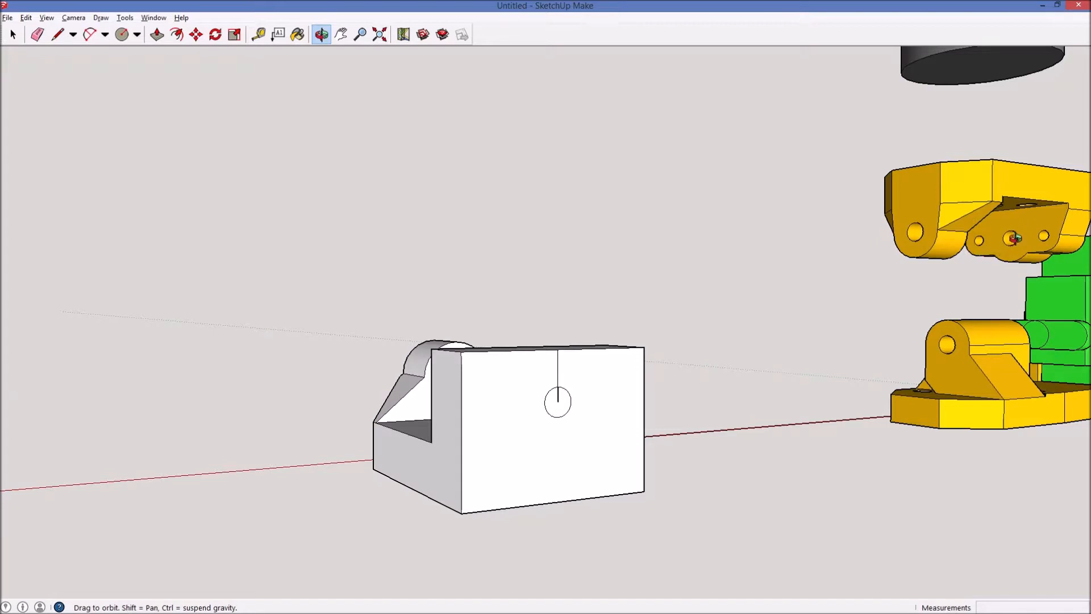
key("l")
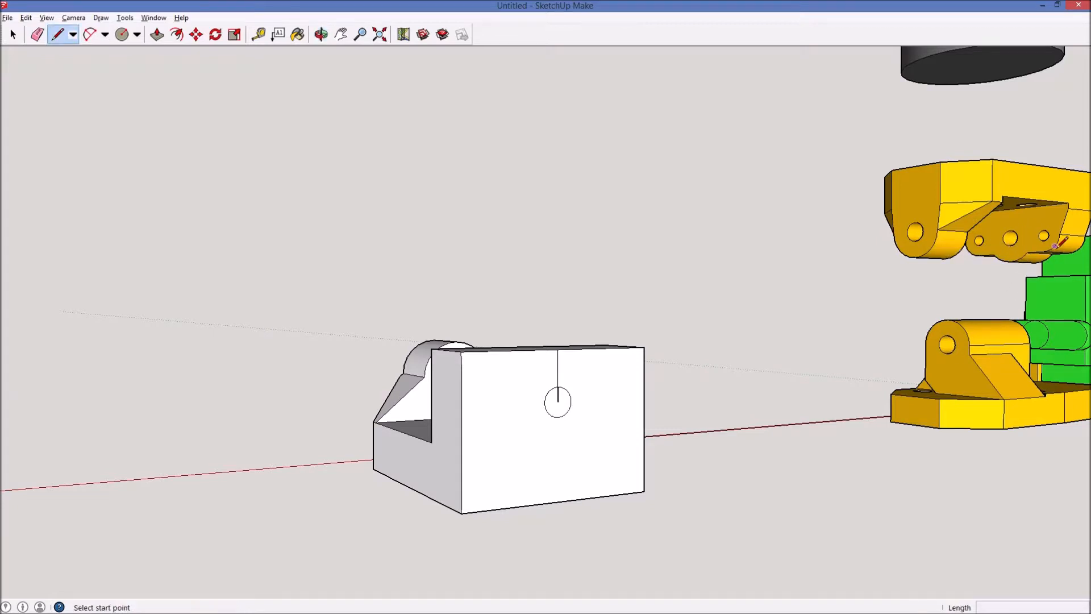
scroll(1037, 233, "up", 5)
left_click(917, 238)
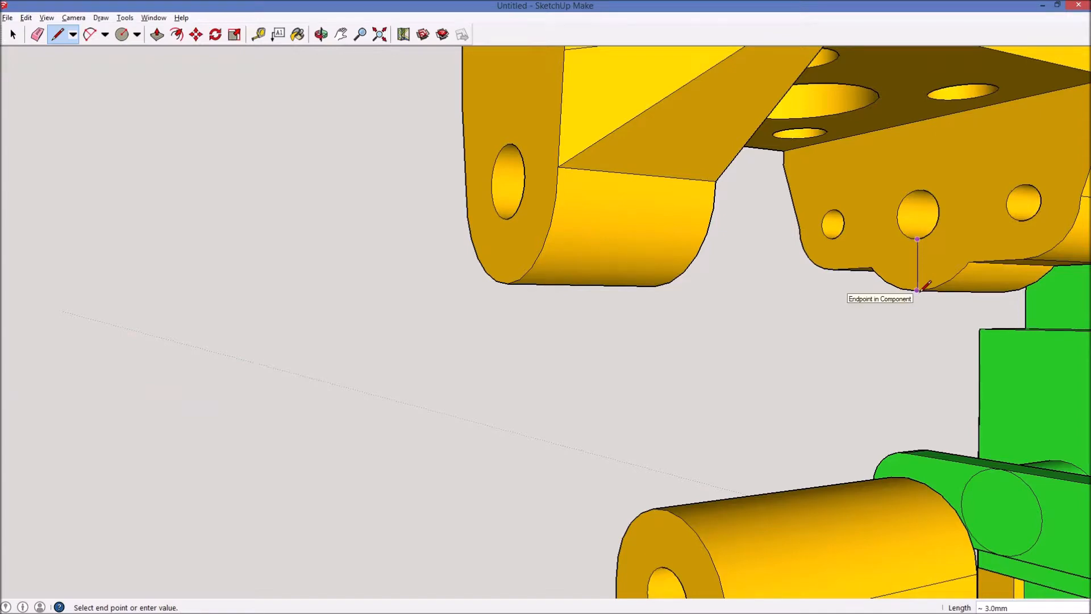
scroll(925, 285, "down", 5)
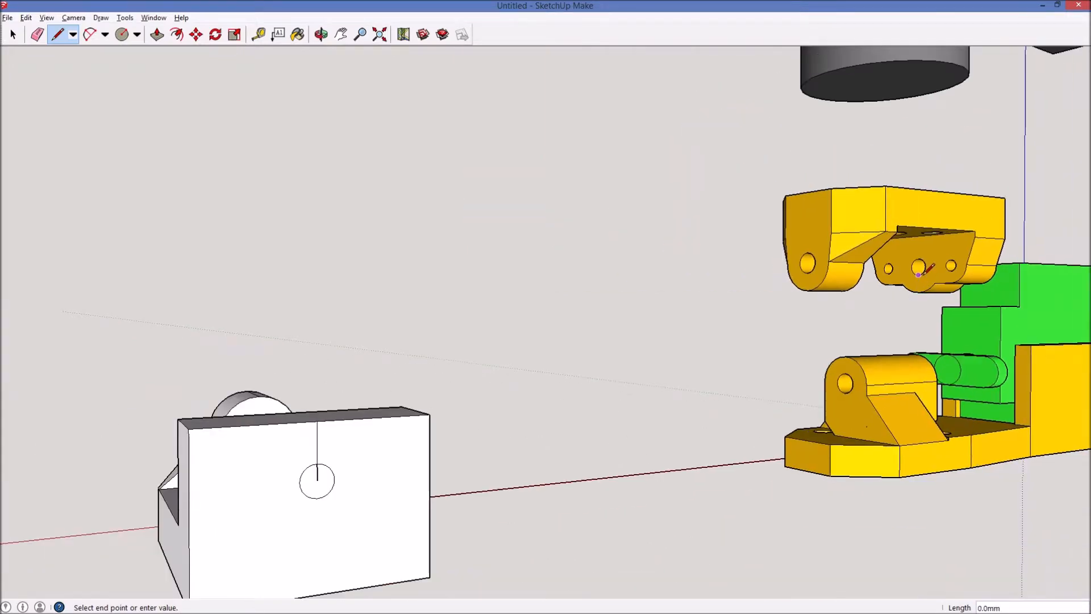
key("Escape")
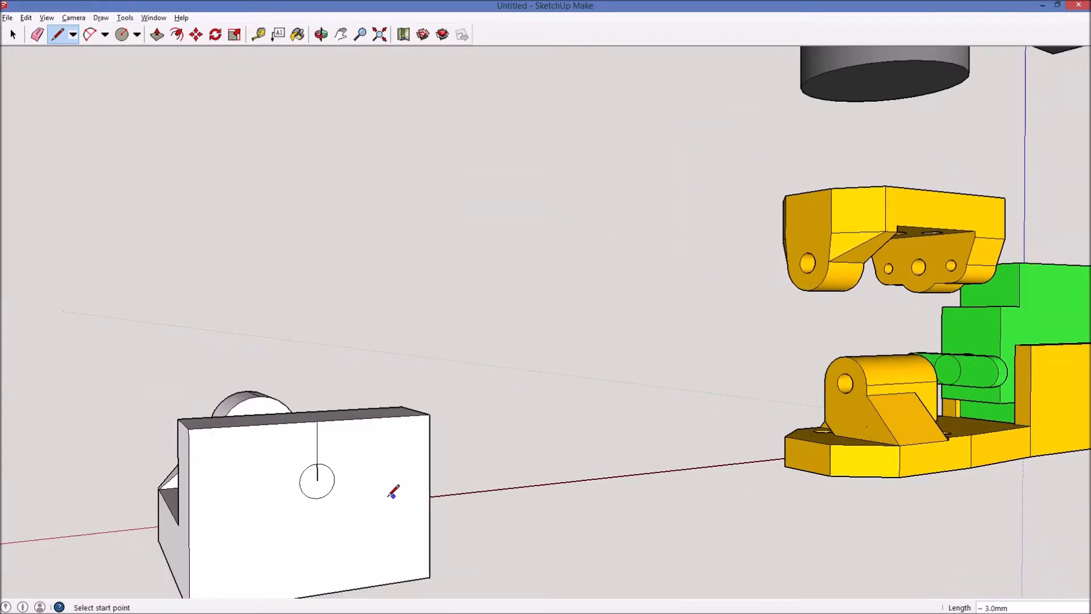
Erase the vertical line above the circle on the second leg and offset the circle outward by 3 mm
key("o")
key("p")
key("e")
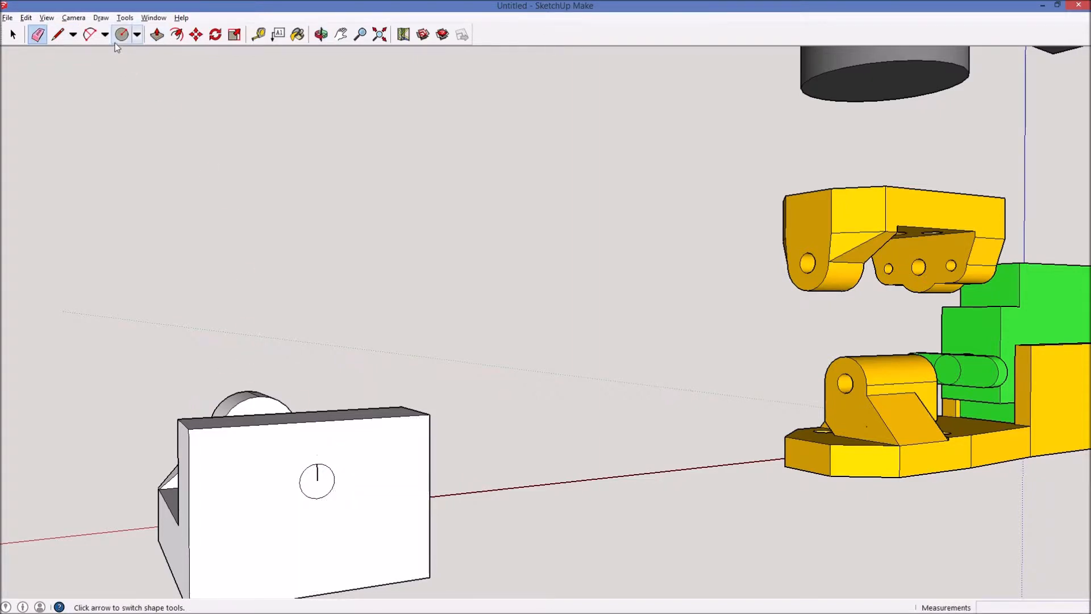
left_click(176, 36)
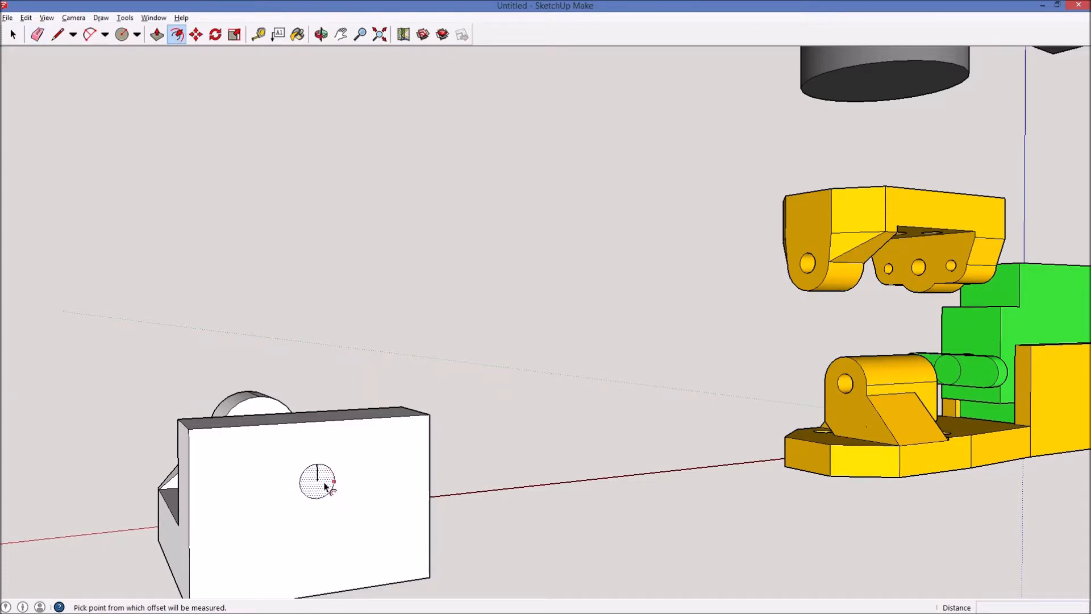
left_click(327, 482)
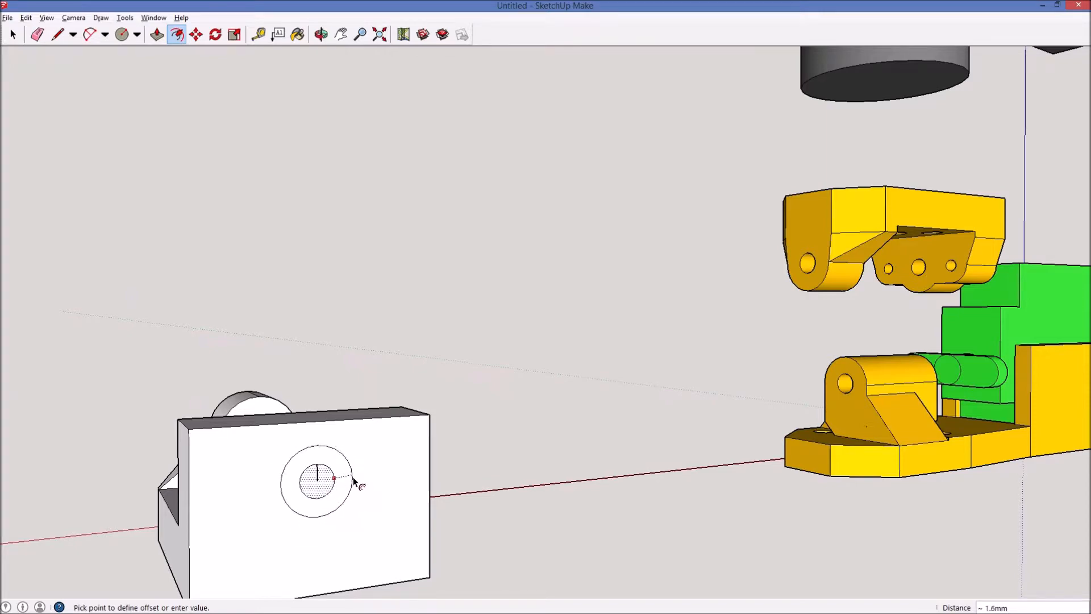
key("Return")
Measure the centre-to-centre distance between the middle hole and a side hole on the reference leg
key("o")
left_click_drag(382, 480, 443, 451)
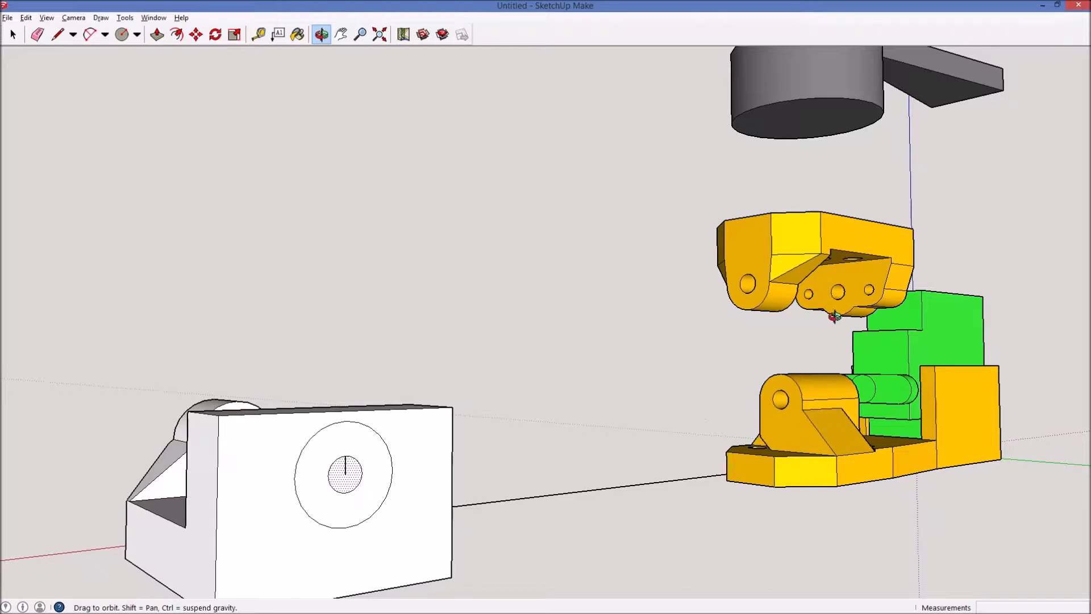
key("l")
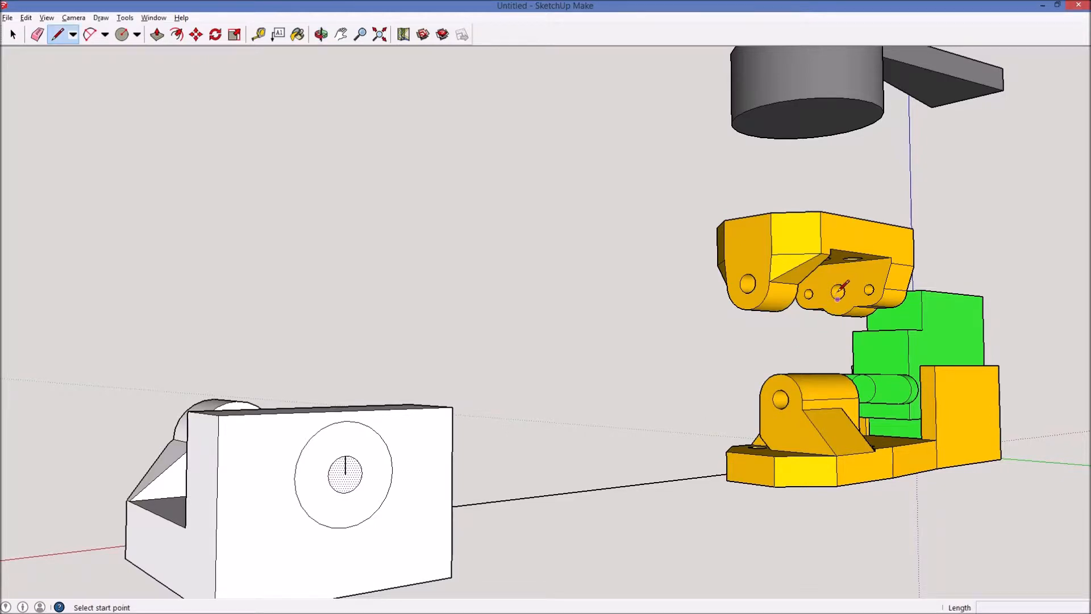
scroll(833, 290, "up", 10)
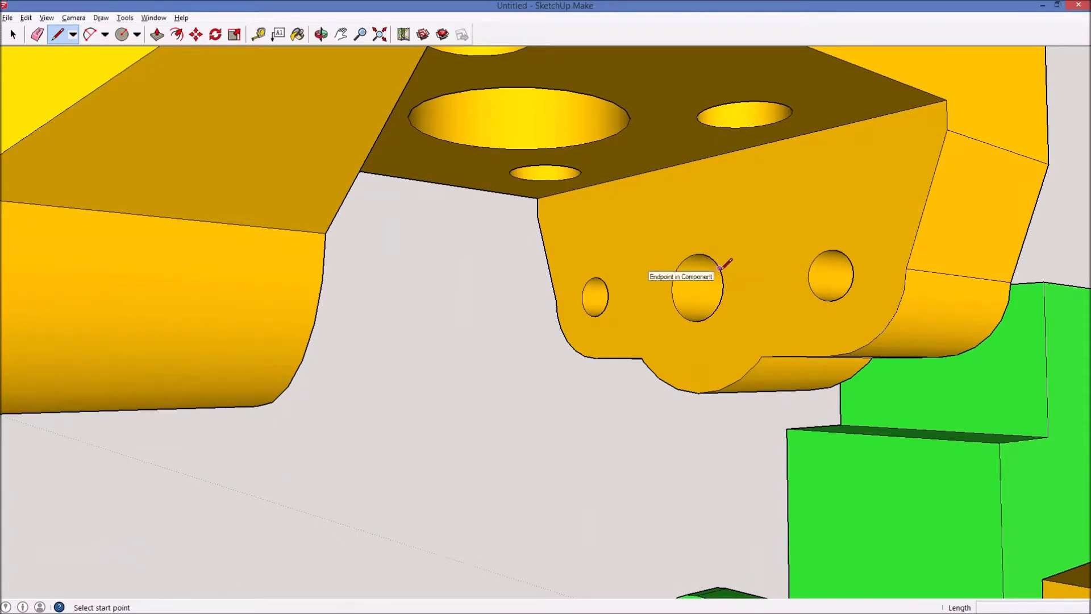
left_click(698, 287)
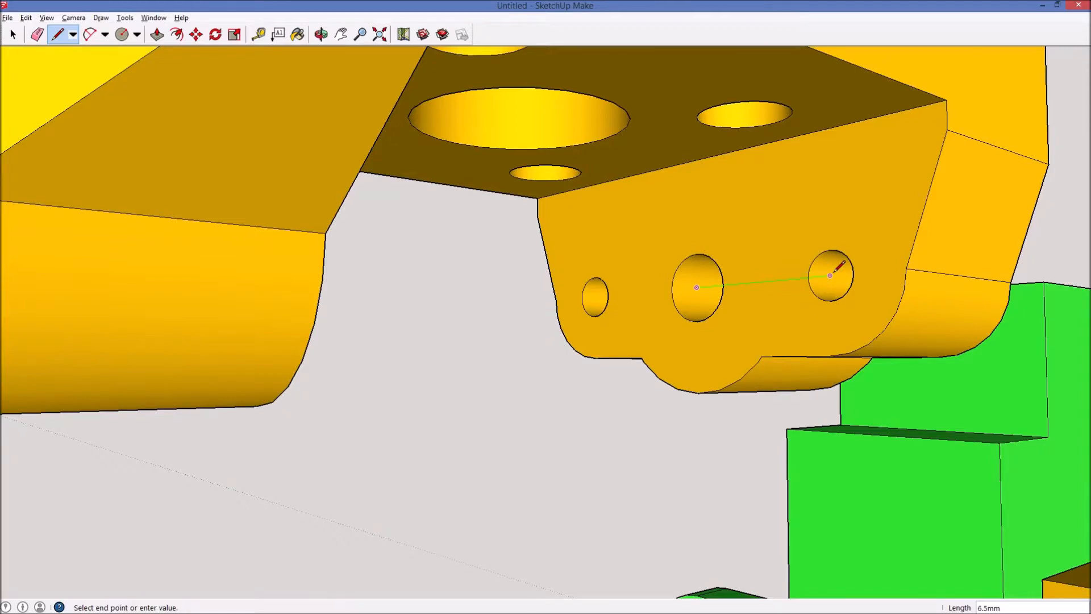
scroll(834, 273, "down", 7)
key("Escape")
Draw a 6.5 mm horizontal line to each side from the centre of the second leg's middle circle
scroll(525, 377, "up", 3)
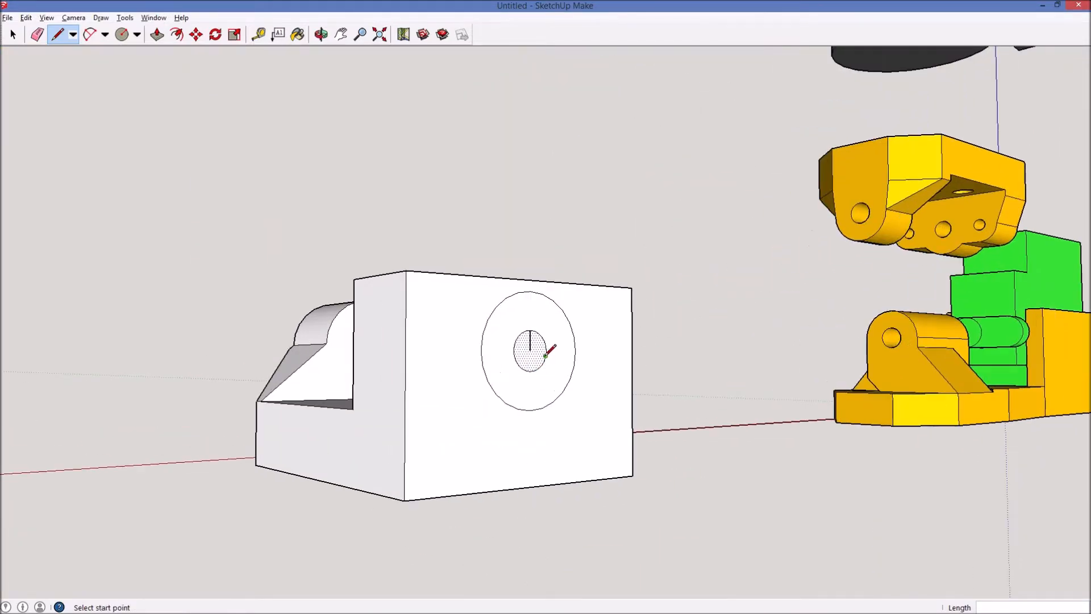
left_click(530, 350)
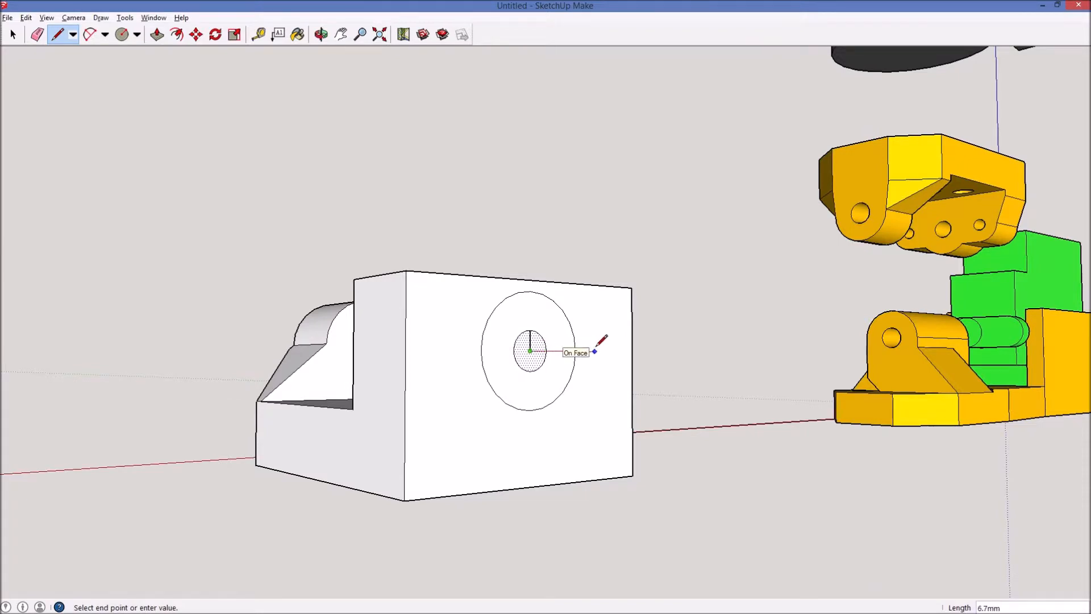
type("6.5")
key("Return")
key("Escape")
left_click(531, 350)
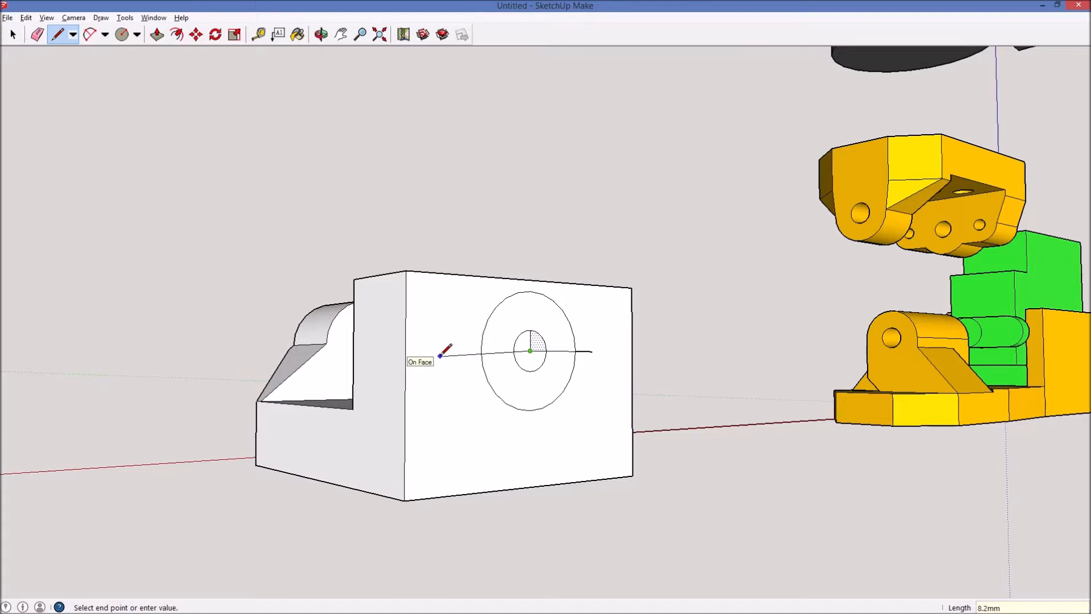
type("6.5")
key("Return")
Draw a circle of 0.95 mm radius at the outer end of each horizontal line
scroll(602, 353, "up", 3)
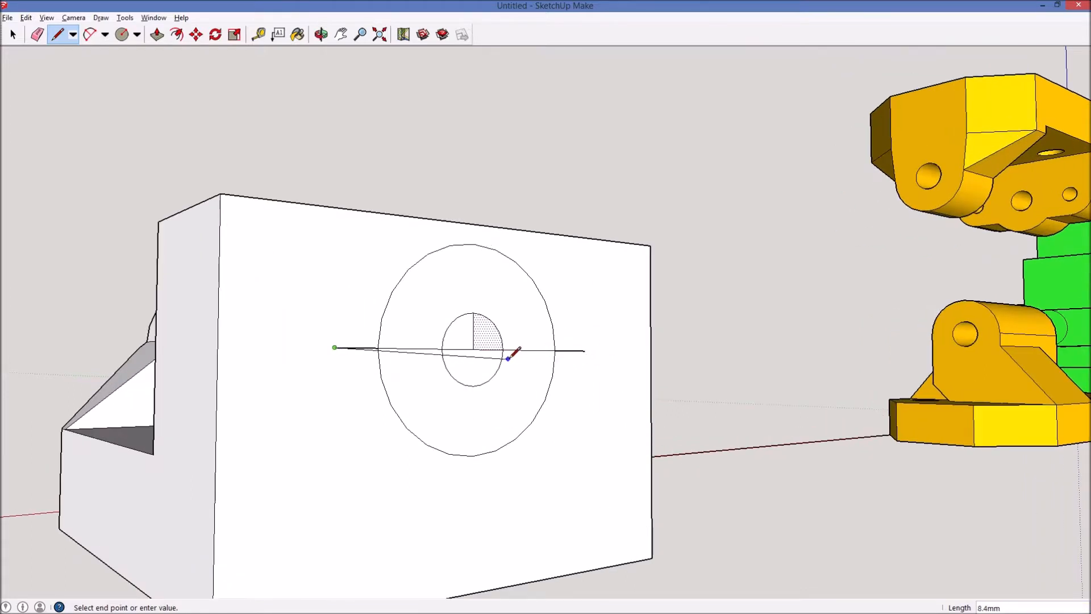
key("c")
left_click(335, 347)
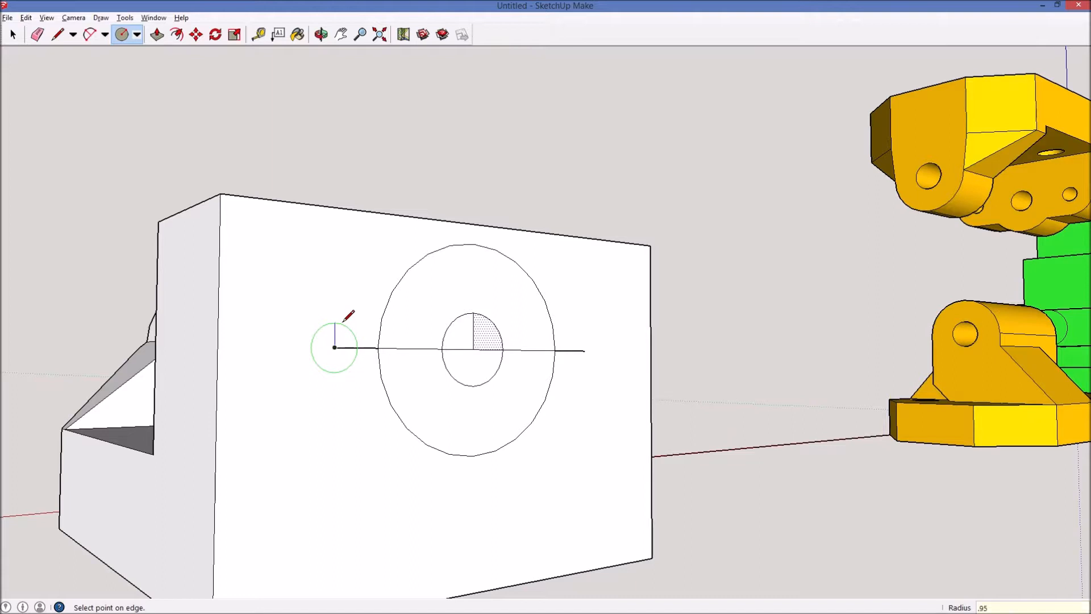
key("Return")
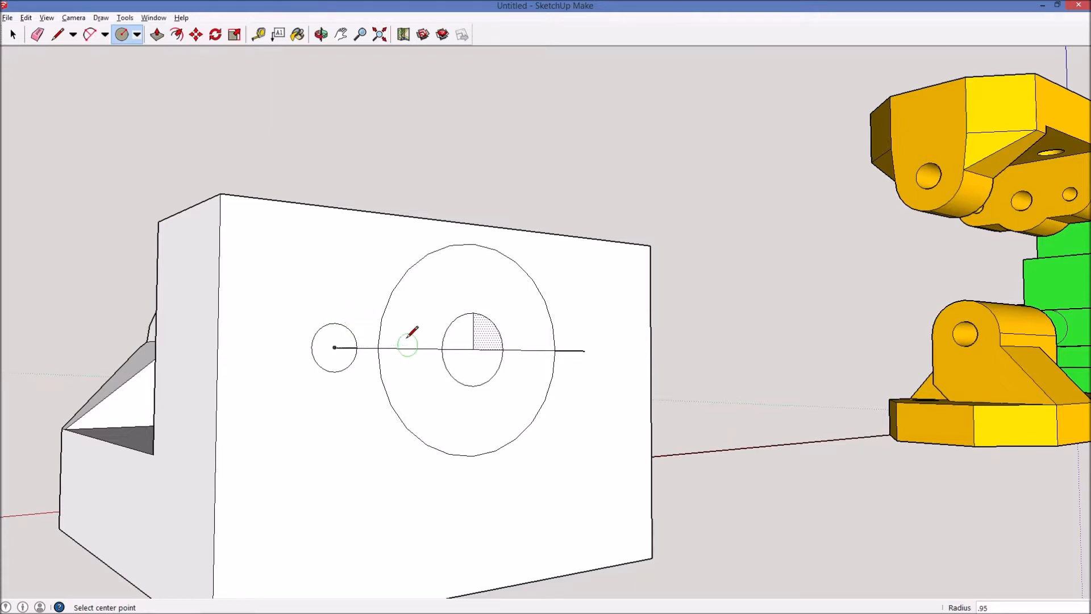
left_click(584, 351)
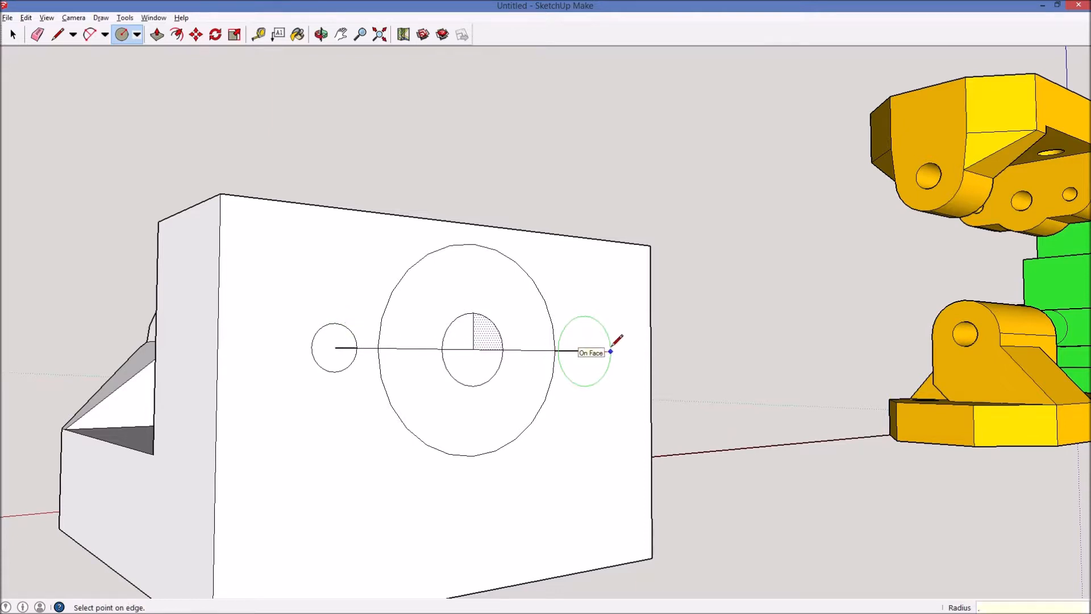
key("Return")
key("e")
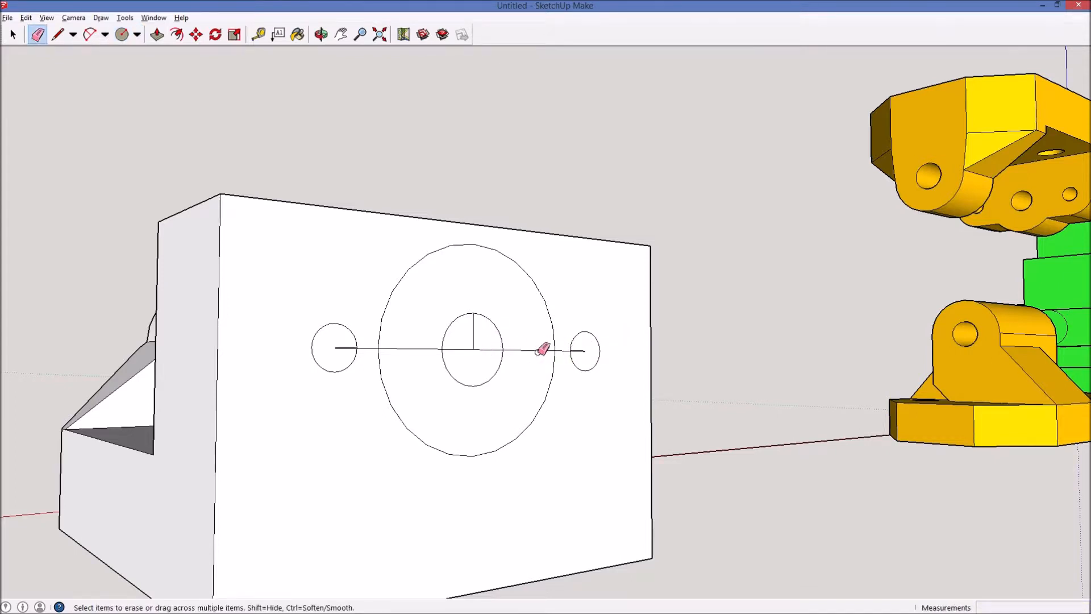
scroll(485, 373, "down", 2)
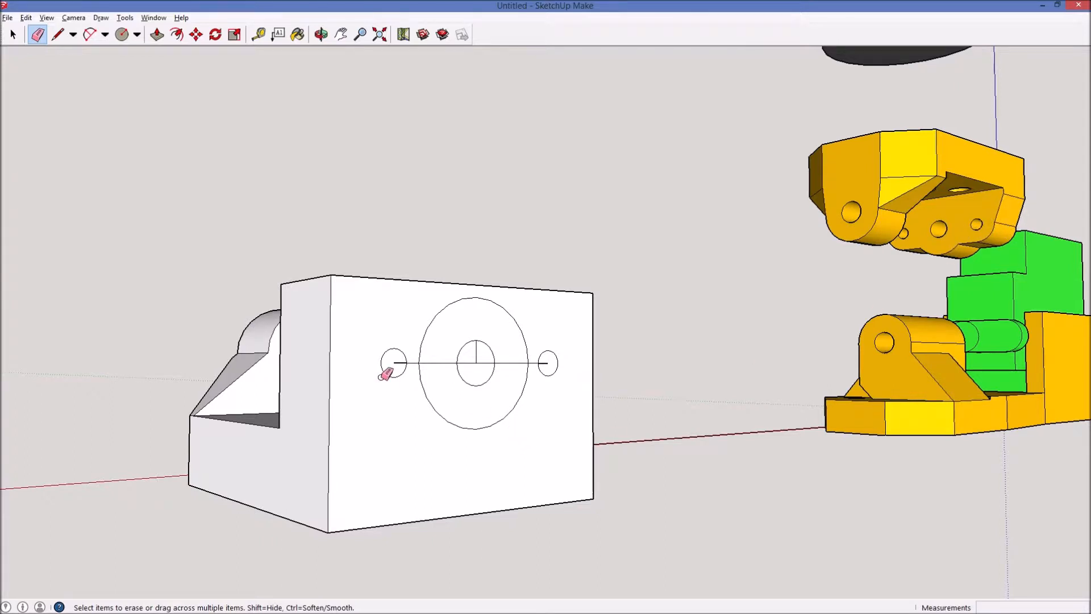
left_click(175, 39)
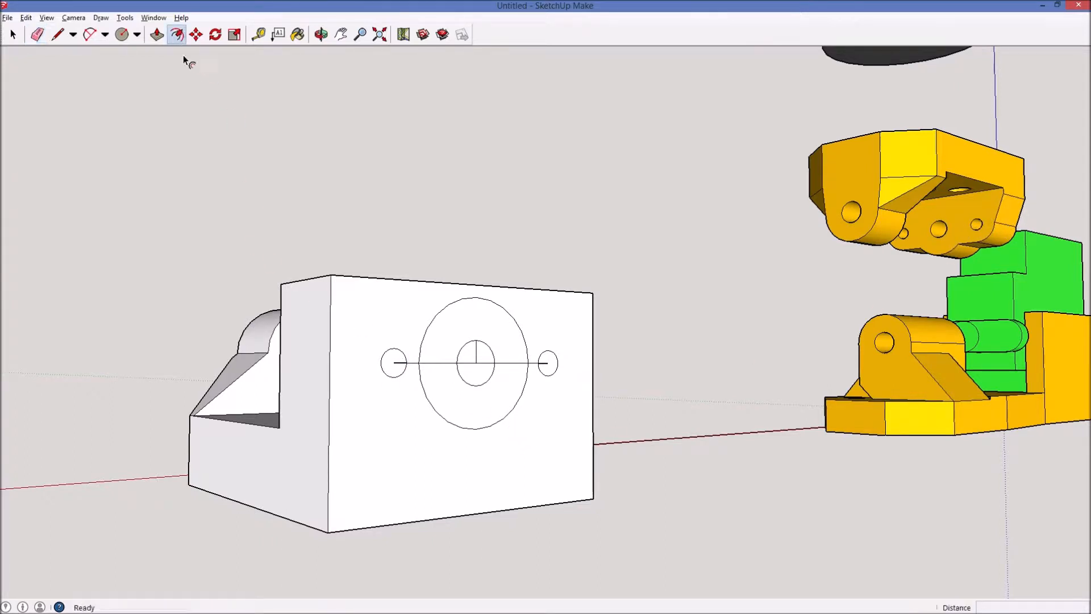
left_click(385, 361)
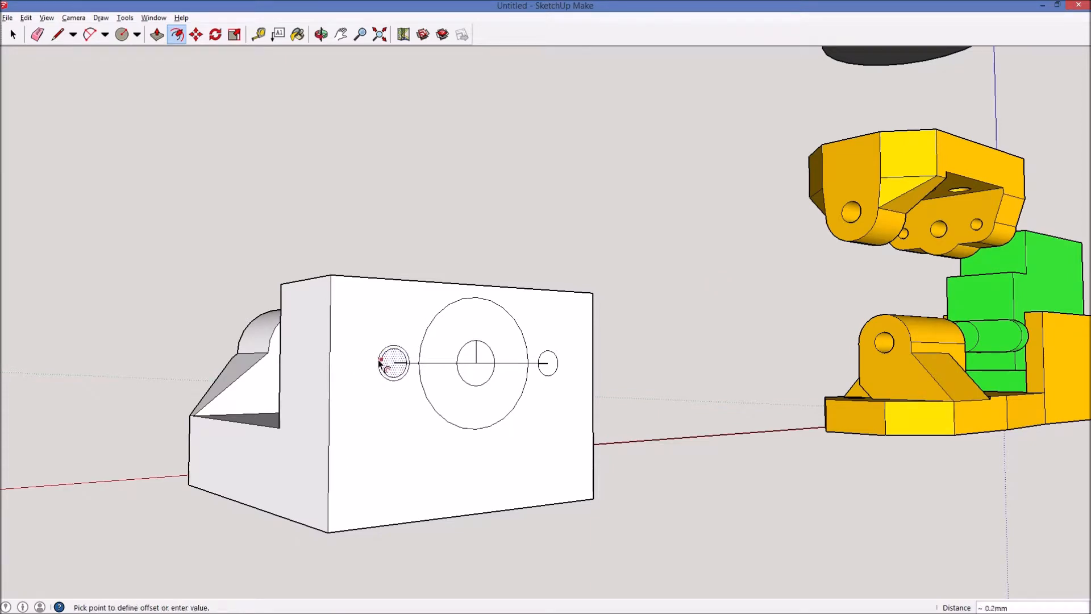
key("Escape")
Measure the distance from a side hole's edge to the outer edge of the reference three-hole leg
scroll(1016, 196, "up", 5)
scroll(1016, 195, "up", 3)
key("l")
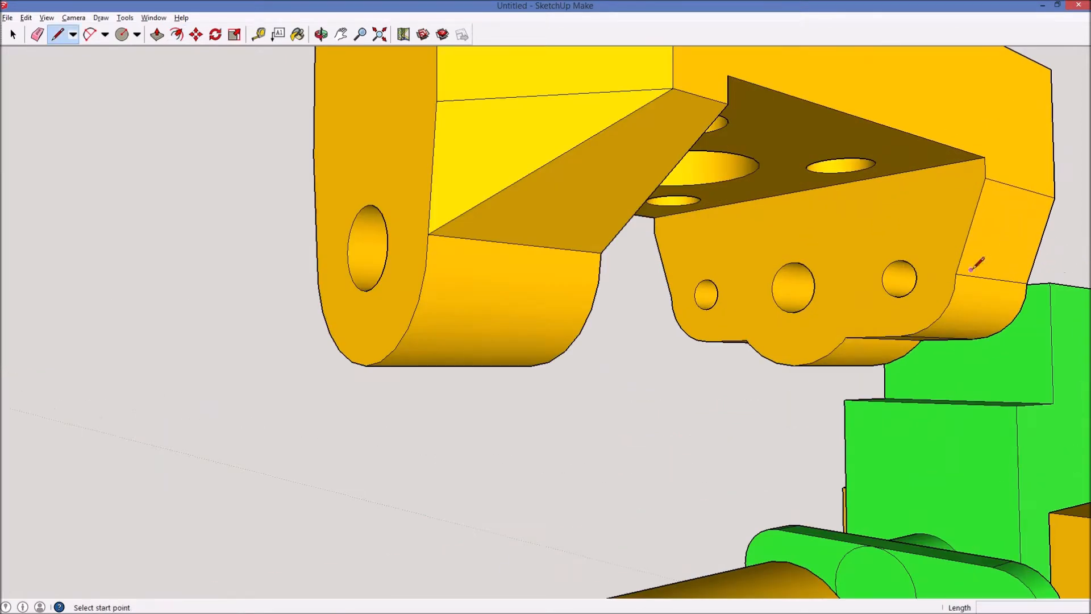
left_click(948, 272)
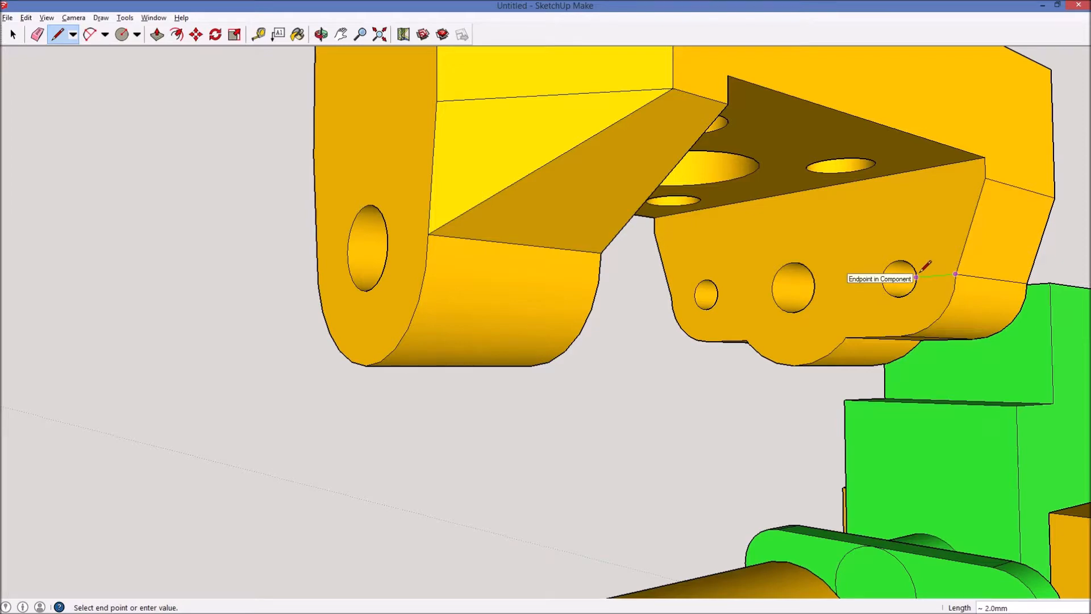
key("o")
scroll(901, 273, "down", 5)
scroll(629, 377, "up", 3)
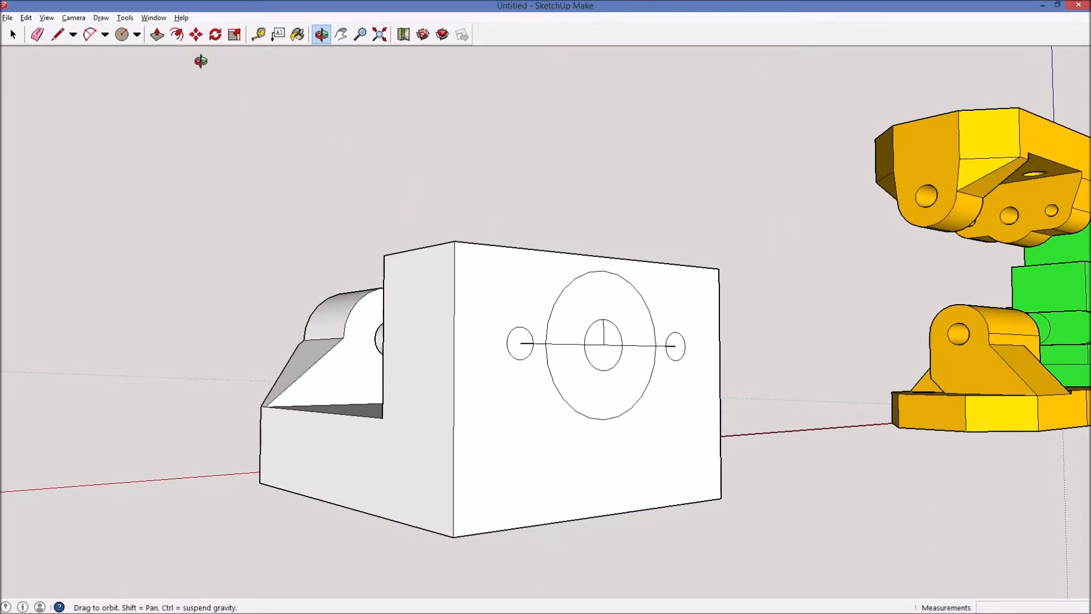
Offset each side hole circle on the second leg outward to outline the rounded edge around it
left_click(177, 34)
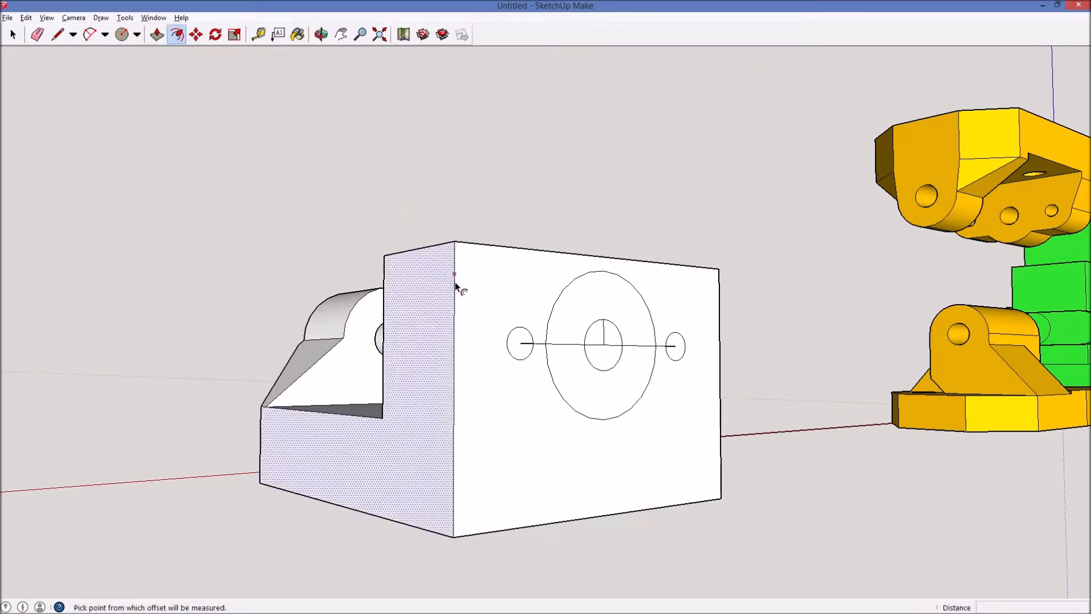
left_click(509, 353)
left_click(486, 366)
left_click(675, 357)
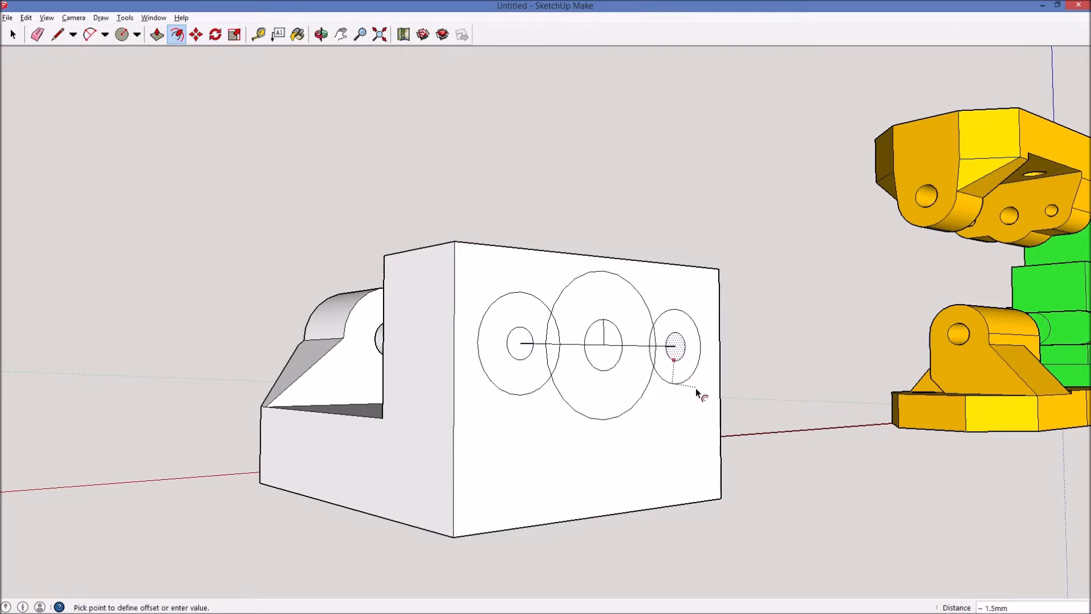
left_click(695, 388)
Draw a vertical line down from the centre of each side hole to beyond its outer circle
middle_click_drag(695, 388, 684, 441)
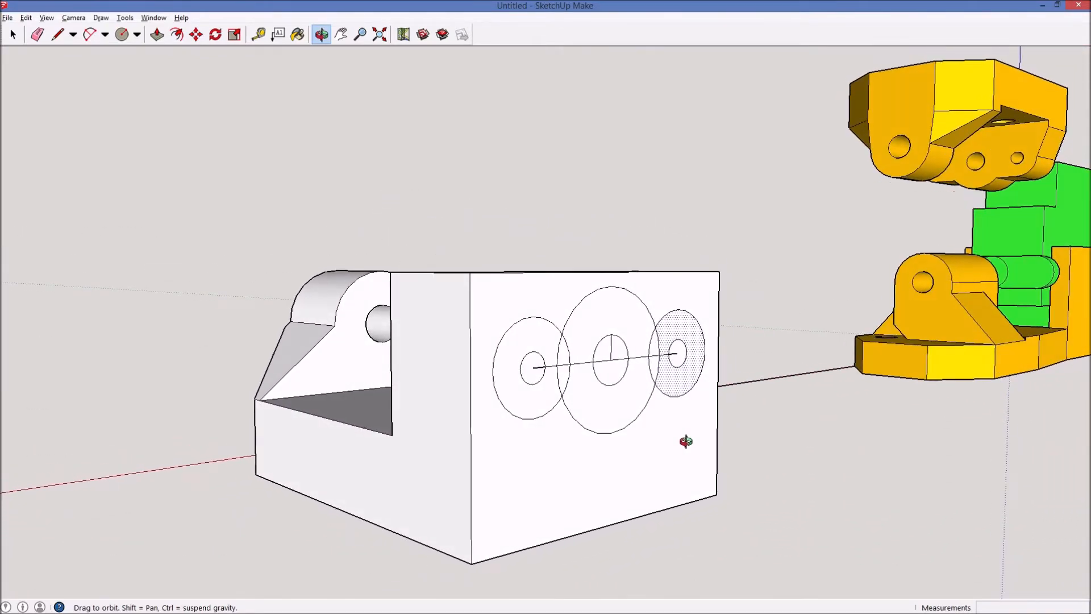
key("l")
left_click(532, 367)
key("Escape")
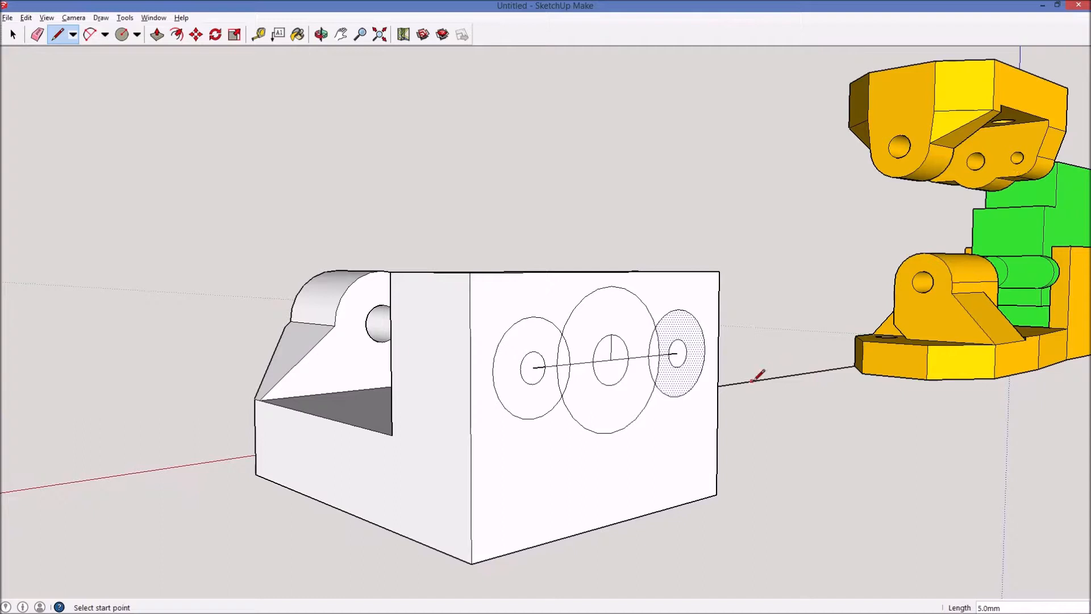
left_click(532, 368)
left_click(532, 448)
key("Escape")
left_click(677, 352)
left_click(678, 430)
key("Escape")
Connect the two outer side circles with a line where the verticals cross them, and erase the vertical ends below it
left_click(532, 418)
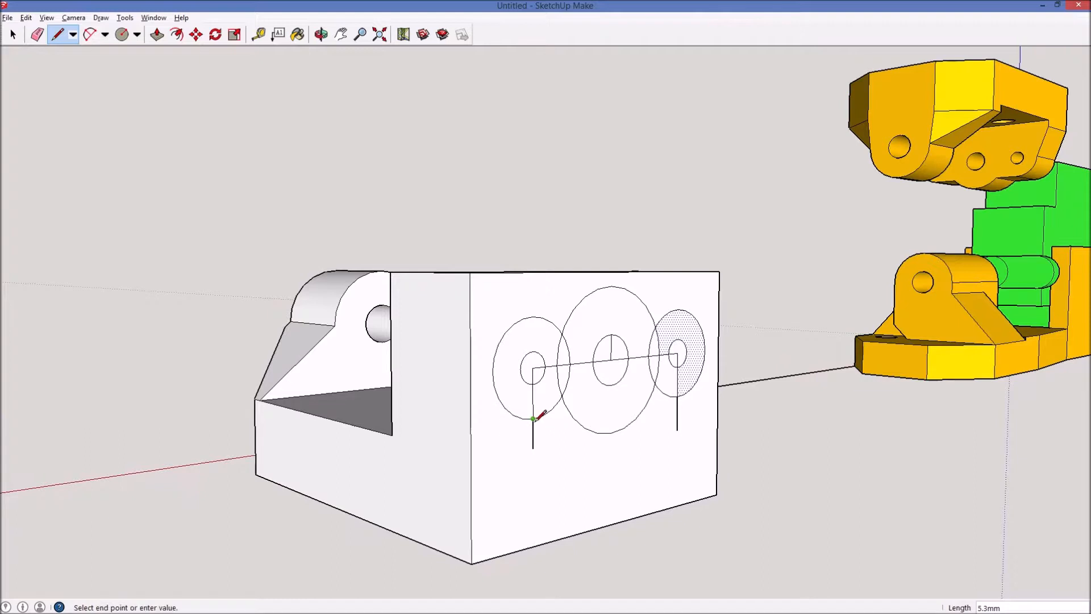
left_click(677, 396)
key("e")
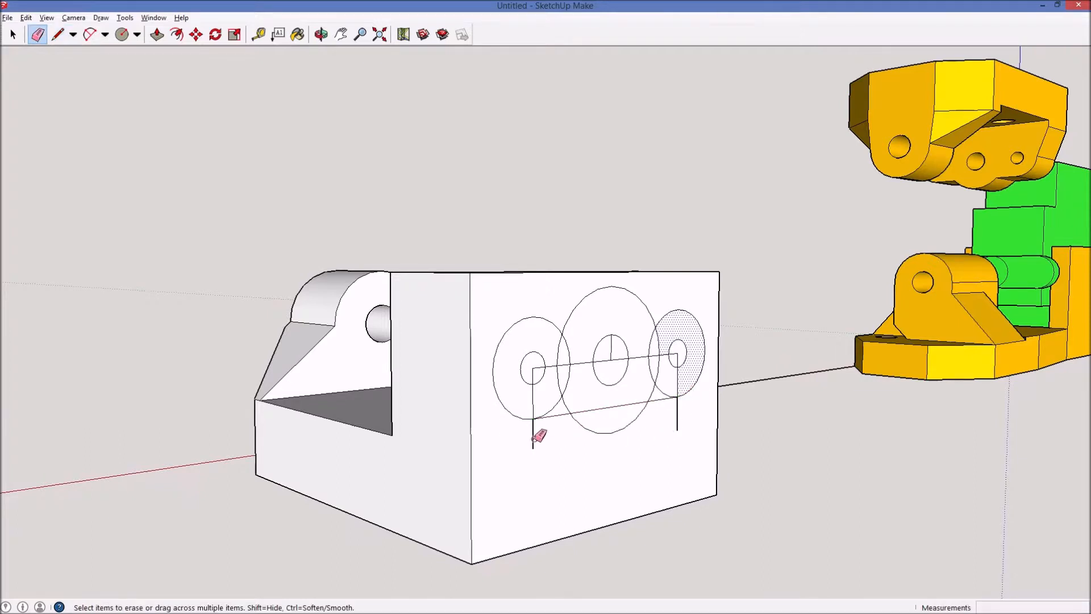
left_click(532, 439)
left_click(677, 418)
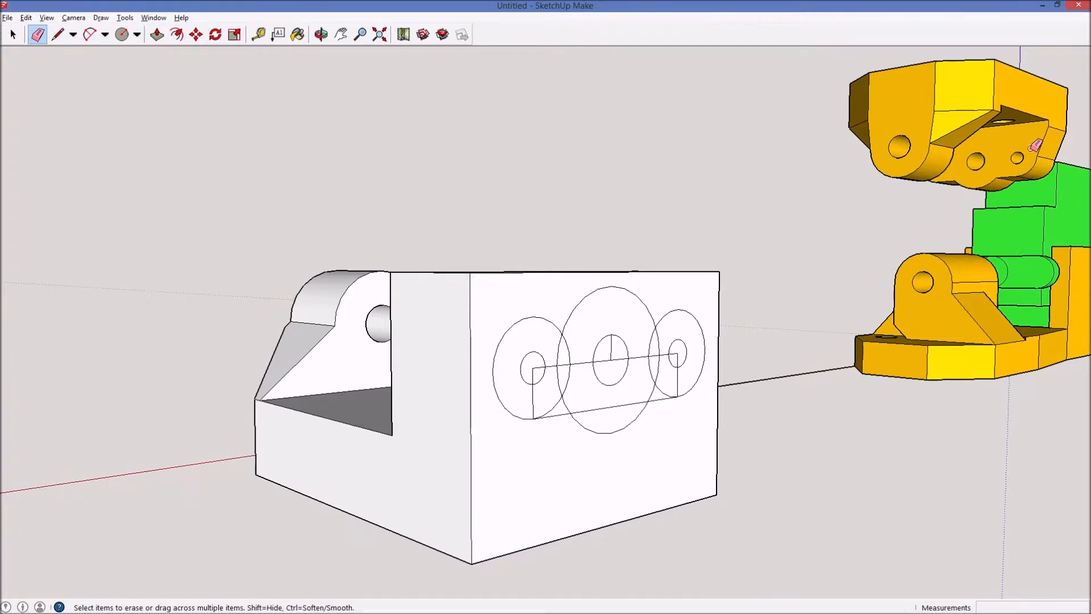
Draw an 8 mm line across each narrow side face of the second leg, continuing the plate's inner edge to the outer face
key("l")
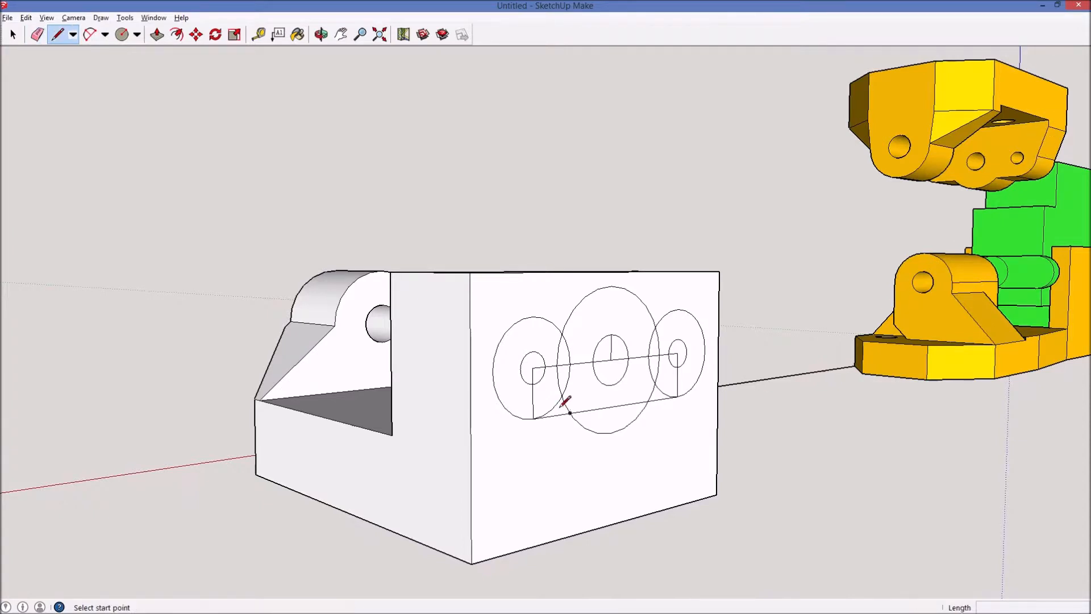
left_click(392, 435)
left_click(468, 454)
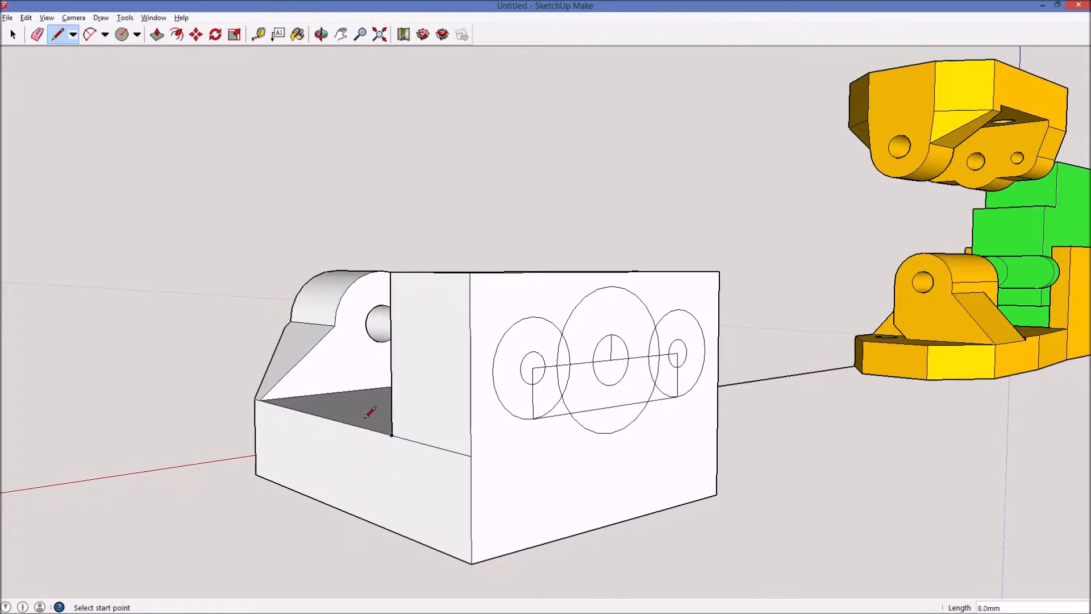
middle_click_drag(347, 396, 277, 406)
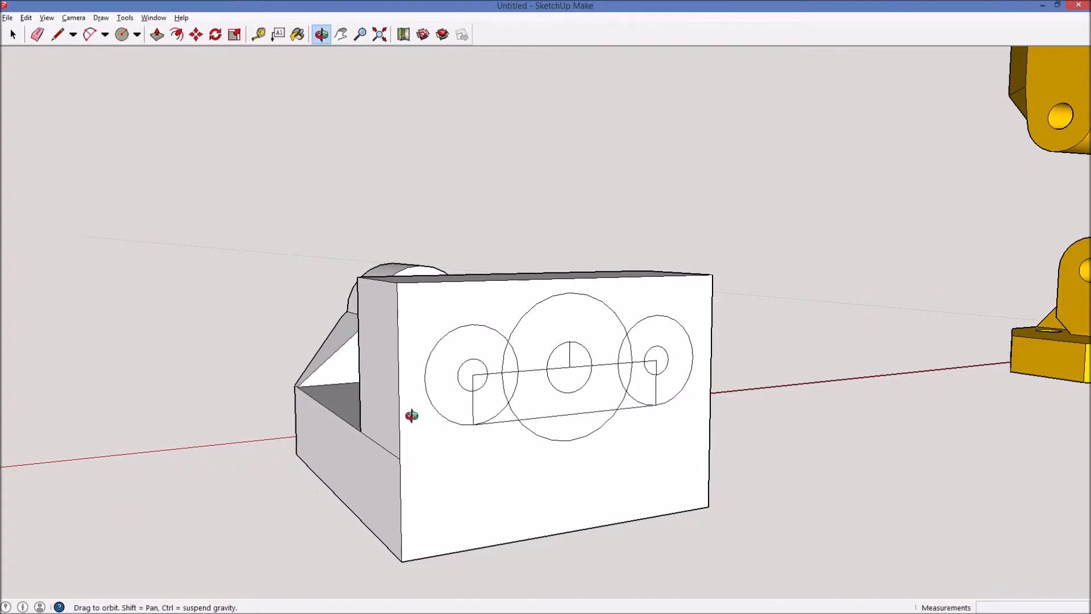
left_click_drag(411, 416, 407, 416)
key("l")
middle_click_drag(398, 458, 171, 447)
left_click(600, 427)
left_click(496, 442)
left_click(497, 442)
key("Escape")
Extend the horizontal centre line through both outer side circles and erase the parts that overhang the circles
middle_click_drag(453, 445, 574, 360)
left_click_drag(574, 361, 634, 364)
left_click_drag(391, 352, 345, 352)
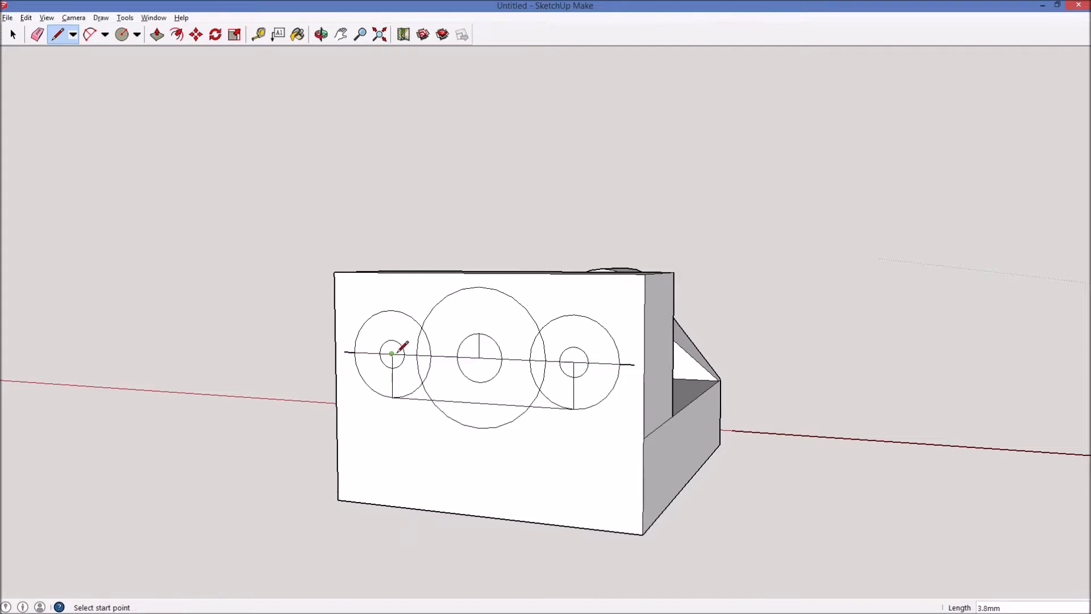
key("e")
left_click(350, 352)
left_click(627, 363)
Draw a slanted line on each side from the outer circle's edge to the end of the side face's dividing line
key("l")
left_click(620, 364)
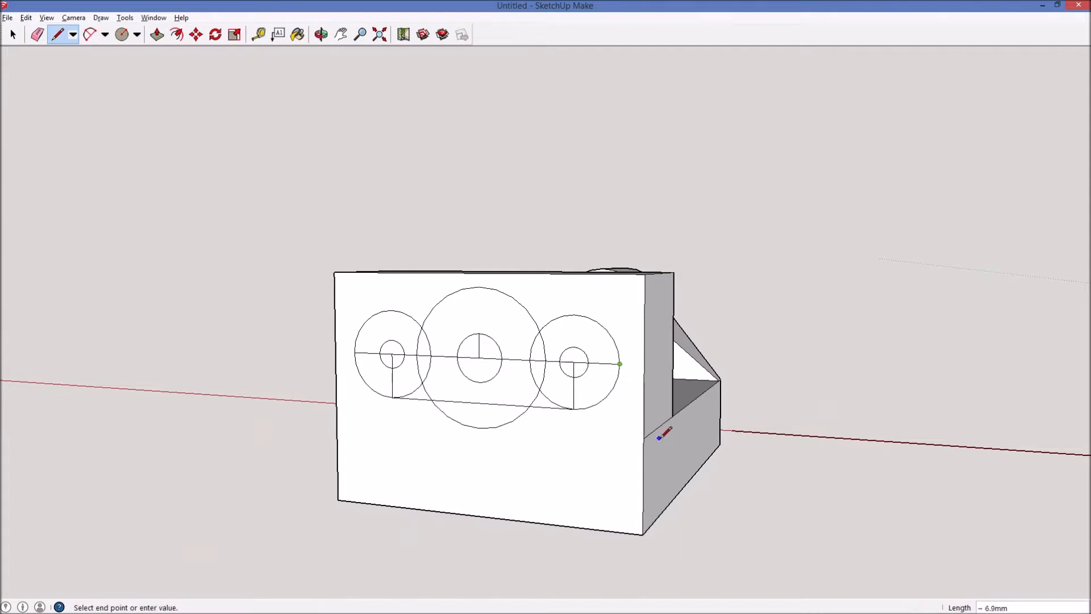
left_click(643, 438)
key("o")
left_click_drag(599, 441, 837, 429)
key("space")
key("p")
key("l")
left_click(514, 357)
left_click(494, 432)
key("e")
key("o")
Push the waste face above the three-lobed outline through the full leg thickness to cut it away
mouse_move(624, 436)
left_mouse_down()
mouse_move(761, 403)
mouse_move(444, 458)
left_mouse_up()
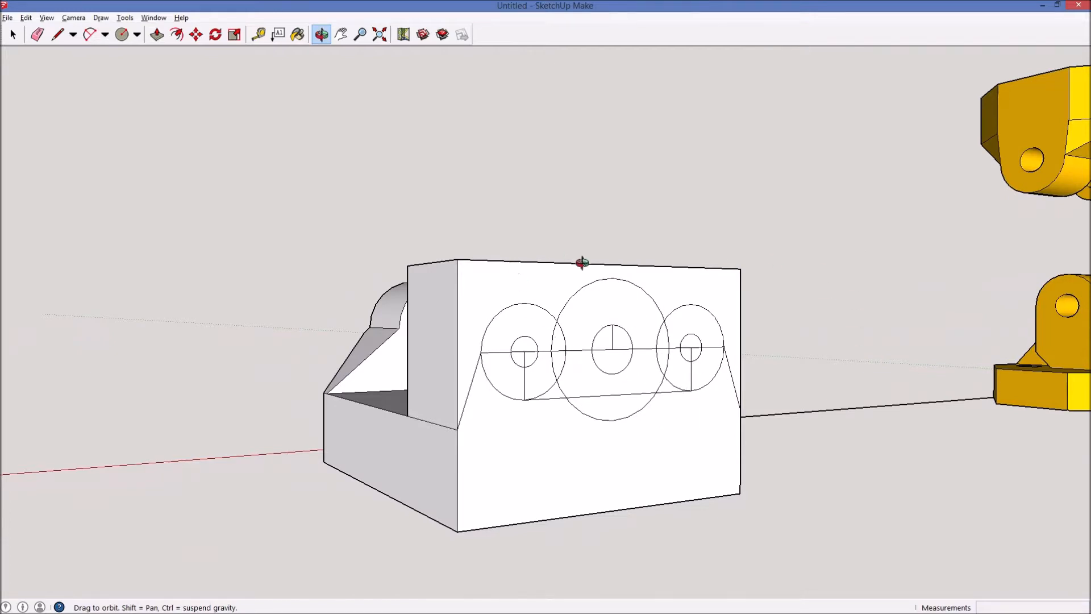
key("p")
left_click(563, 280)
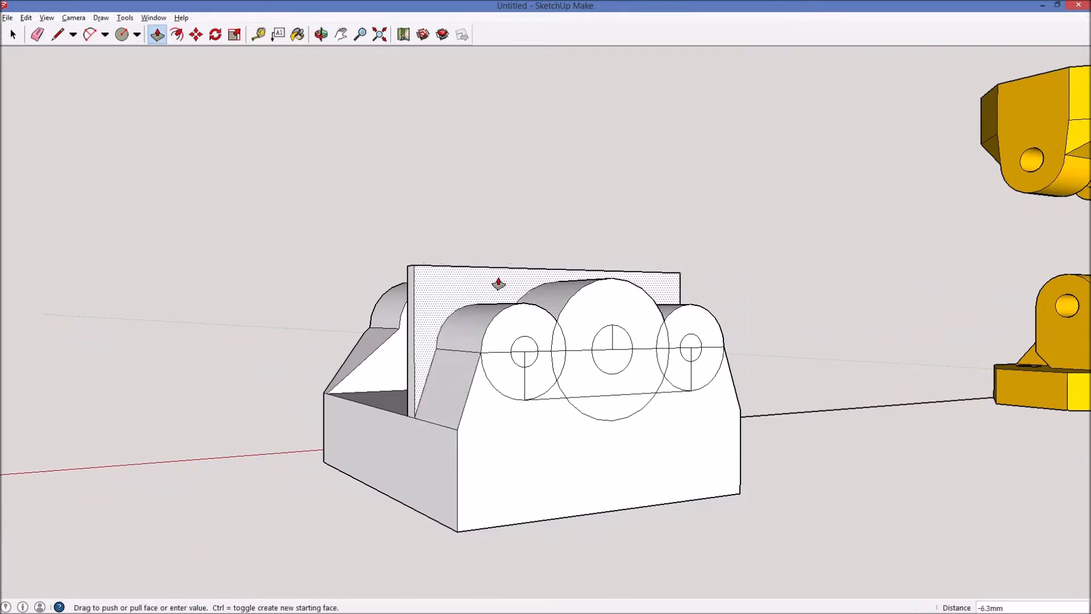
left_click(455, 294)
Erase the construction lines and inner arcs on the second leg's outer face, keeping only the three hole circles
key("o")
left_click_drag(451, 305, 528, 361)
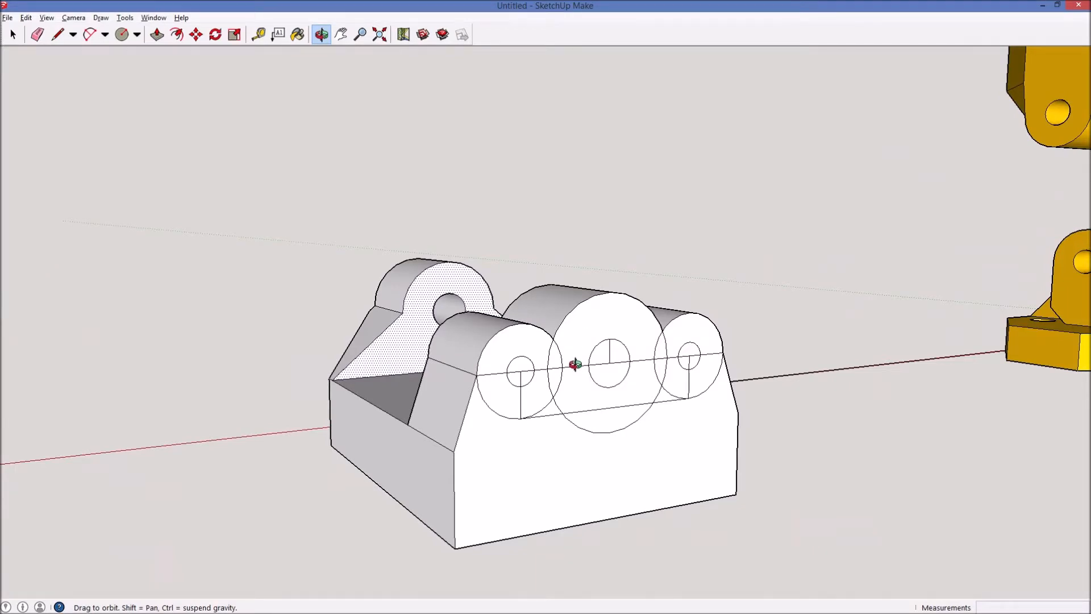
key("e")
mouse_move(556, 373)
left_mouse_down()
mouse_move(550, 408)
mouse_move(561, 363)
left_mouse_up()
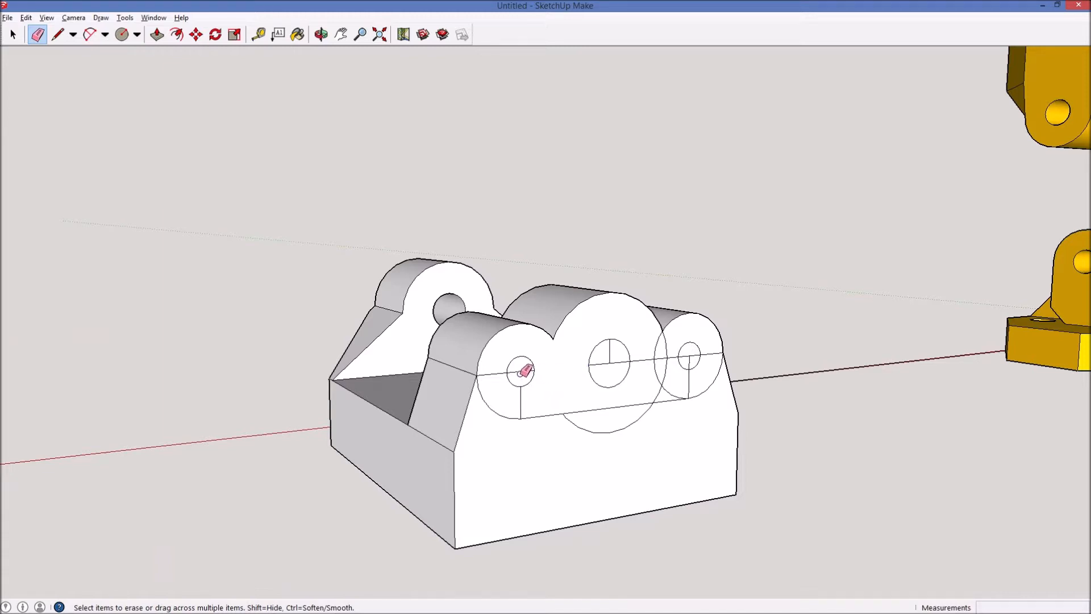
left_click(492, 373)
left_click(520, 393)
left_click(503, 413)
mouse_move(517, 421)
left_mouse_down()
mouse_move(534, 408)
mouse_move(662, 398)
mouse_move(671, 346)
mouse_move(691, 352)
mouse_move(696, 370)
left_mouse_up()
mouse_move(614, 370)
left_mouse_down()
mouse_move(614, 357)
mouse_move(591, 364)
left_mouse_up()
key("space")
Push the three hole circles 8 mm through the second leg
key("p")
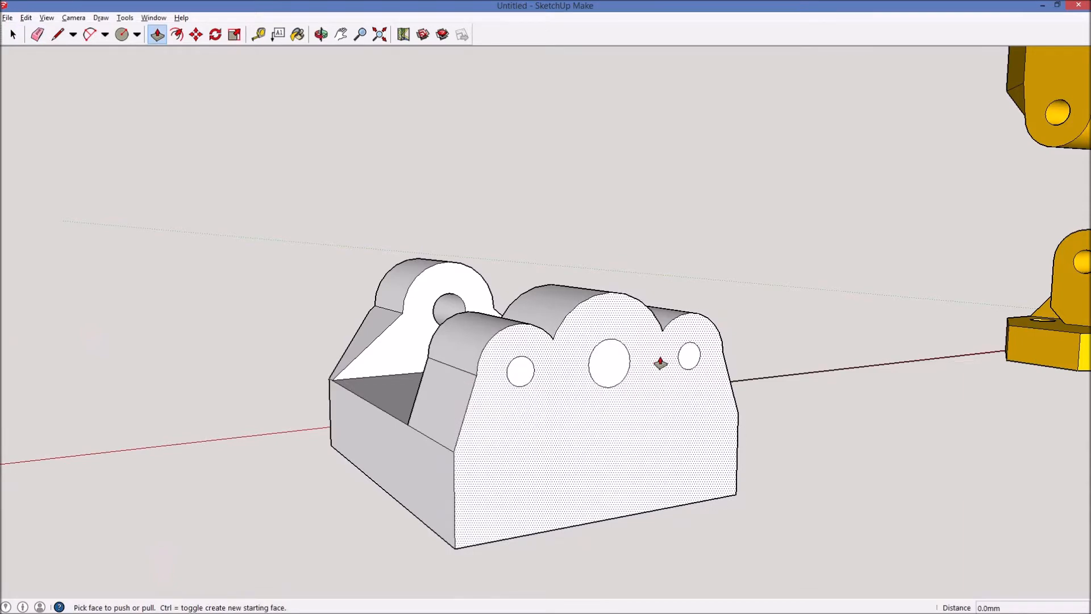
left_click(517, 373)
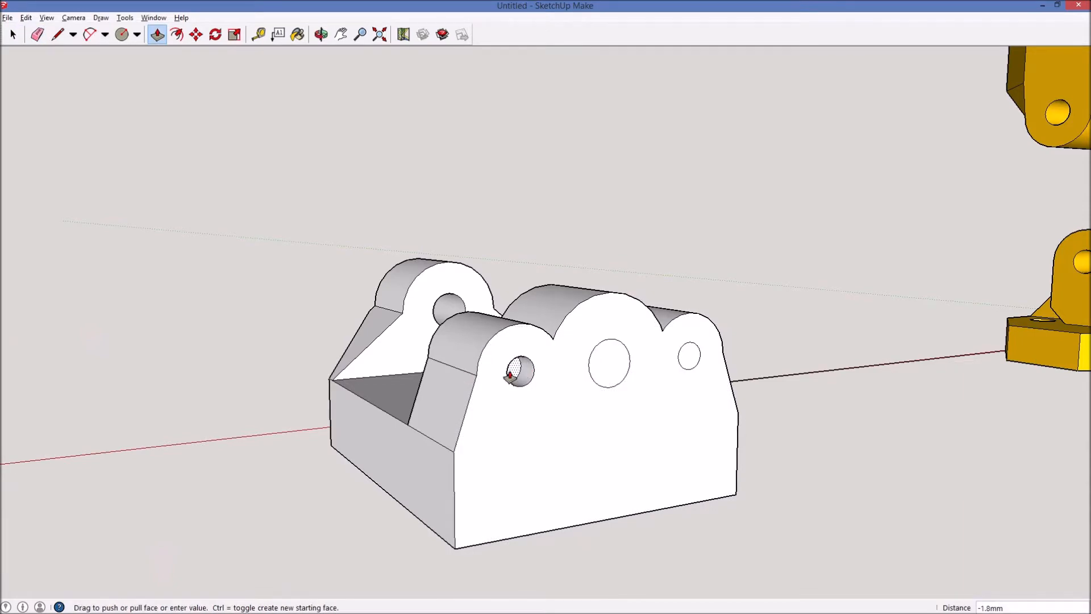
key("Return")
middle_click_drag(569, 402, 587, 360)
left_click(585, 362)
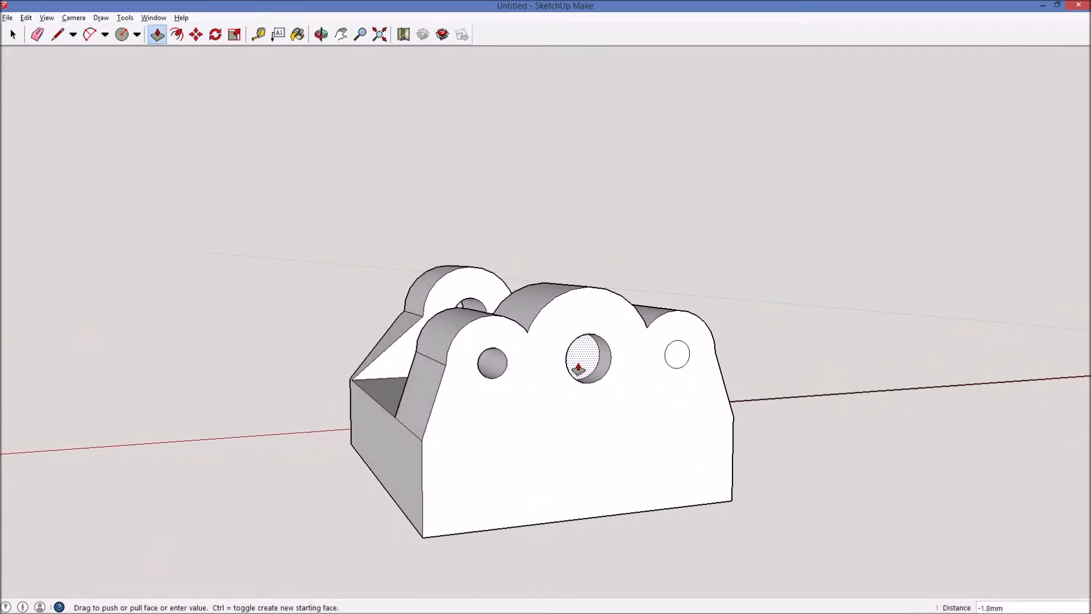
type("8")
key("Return")
left_click(680, 360)
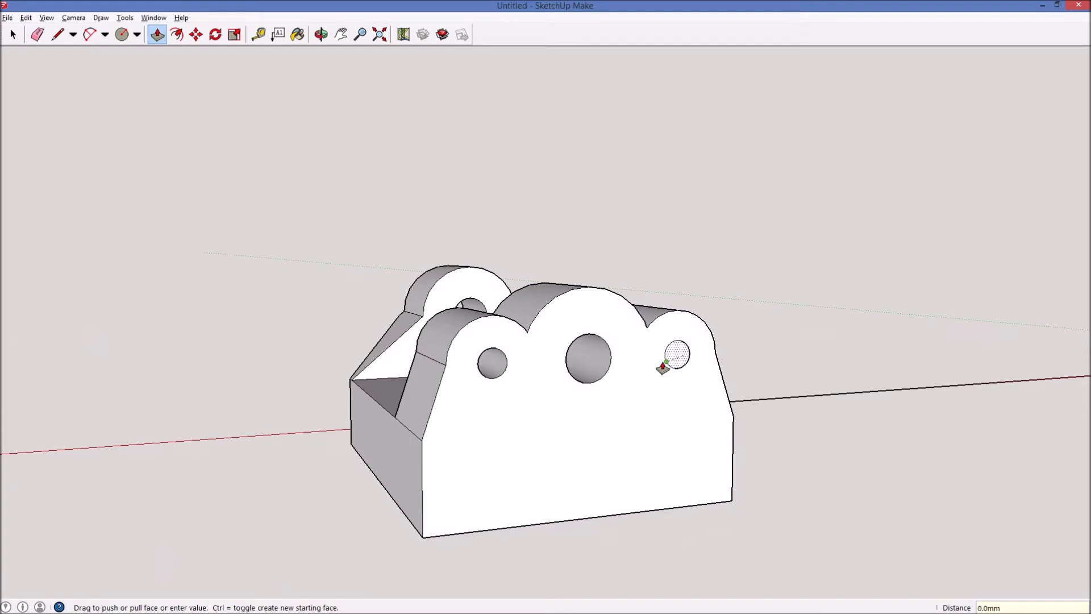
key("Return")
Examine the central hole and four screw holes in the reference upper bracket's plate and their position relative to its legs
middle_click_drag(663, 353, 904, 371)
middle_click_drag(926, 421, 696, 559)
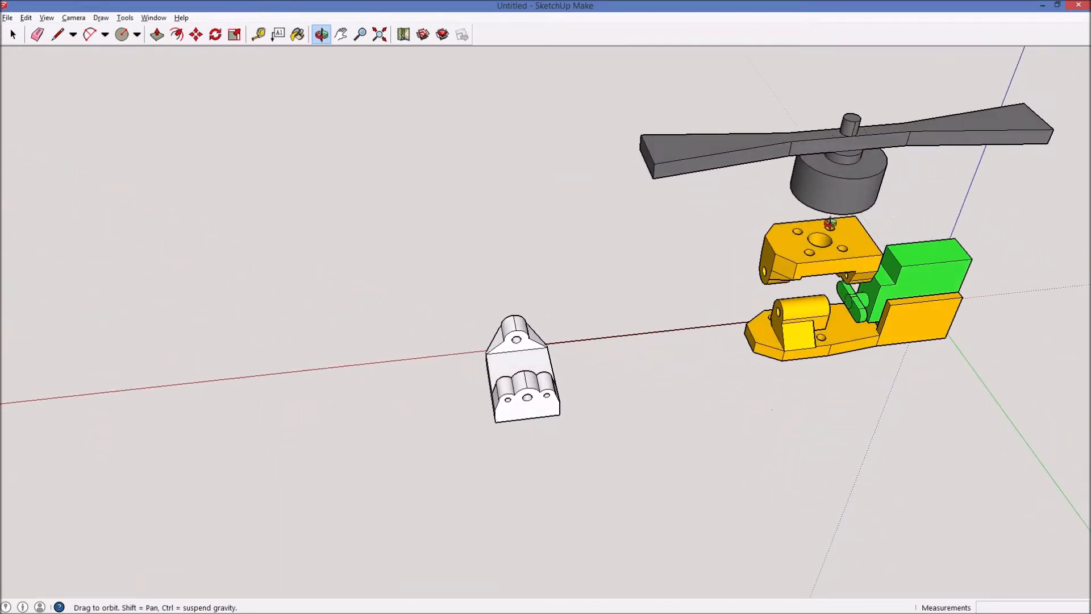
left_click_drag(777, 301, 570, 300)
scroll(573, 396, "up", 5)
scroll(574, 396, "up", 3)
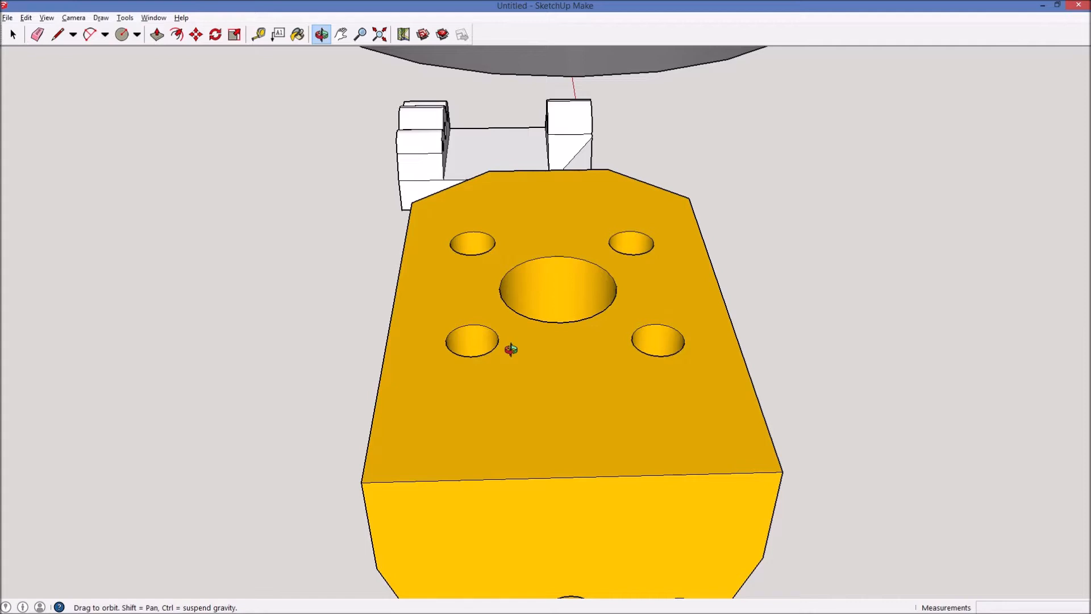
left_click_drag(615, 309, 563, 273)
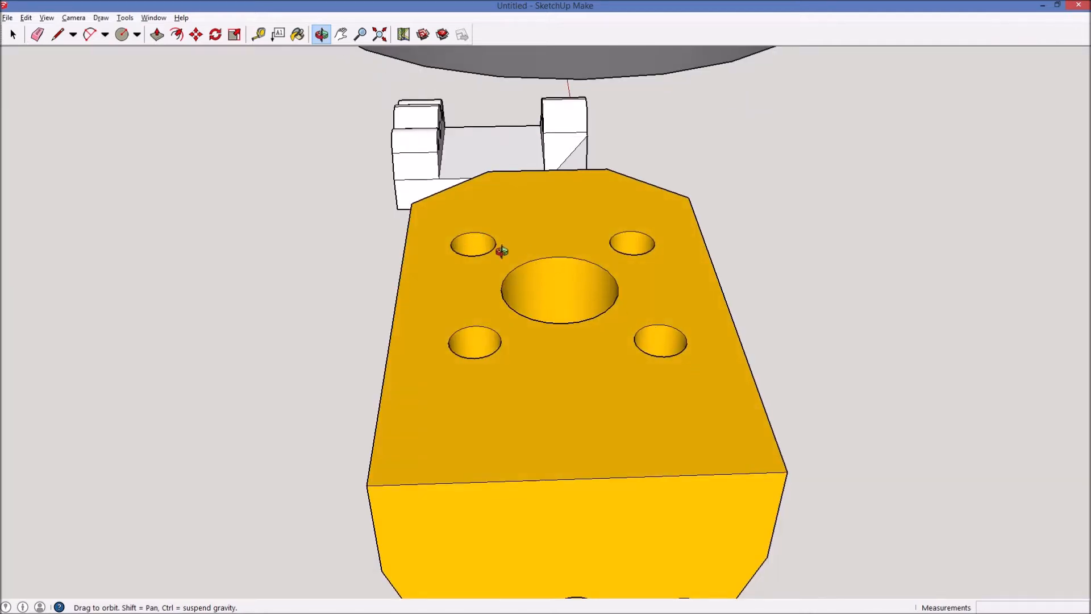
left_click_drag(688, 358, 654, 293)
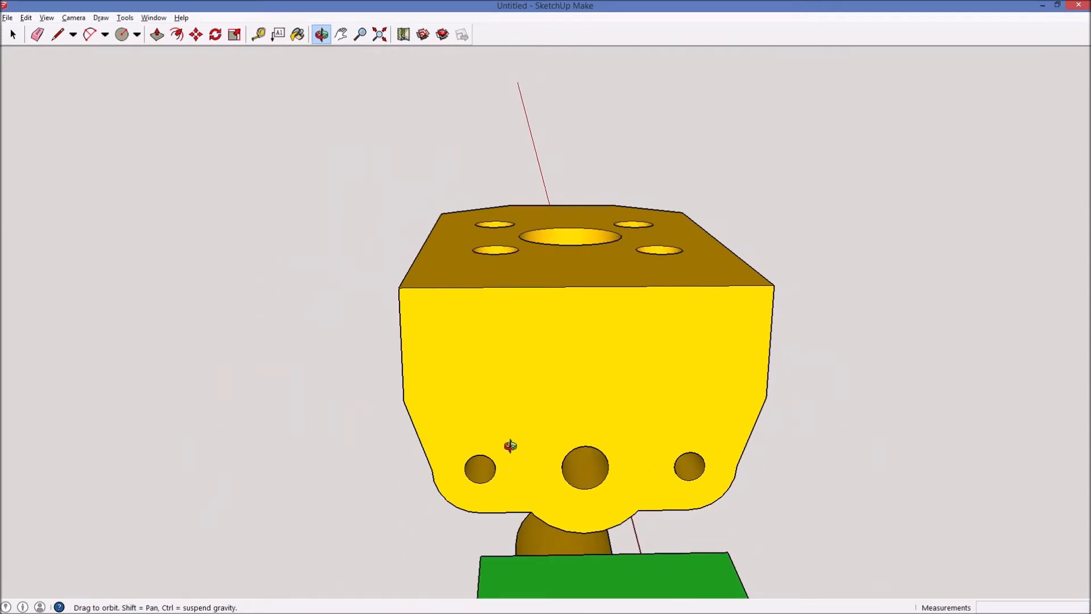
mouse_move(565, 336)
left_mouse_down()
mouse_move(567, 383)
mouse_move(636, 390)
mouse_move(562, 329)
mouse_move(465, 307)
mouse_move(599, 382)
mouse_move(589, 394)
mouse_move(769, 344)
mouse_move(822, 291)
mouse_move(793, 436)
mouse_move(796, 267)
mouse_move(451, 214)
mouse_move(390, 401)
mouse_move(716, 381)
mouse_move(448, 458)
mouse_move(708, 448)
mouse_move(809, 470)
mouse_move(719, 319)
mouse_move(731, 434)
mouse_move(555, 431)
mouse_move(540, 458)
left_mouse_up()
Draw a lengthwise centre line across the new bracket's flat outer plate face, starting at the midpoint of the three-hole leg's edge
key("l")
left_click(511, 465)
key("Escape")
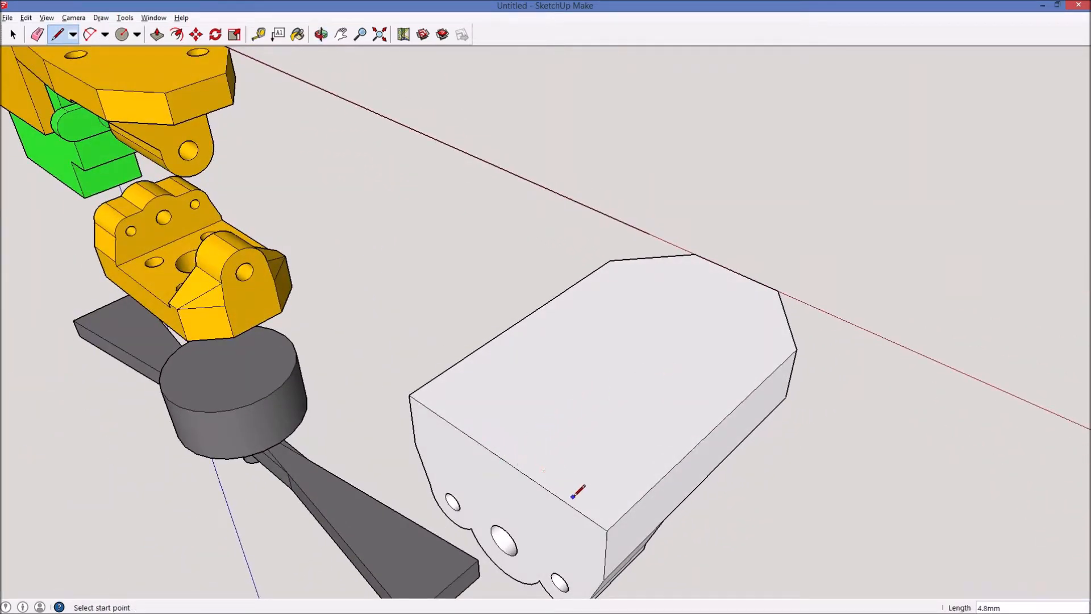
left_click(500, 457)
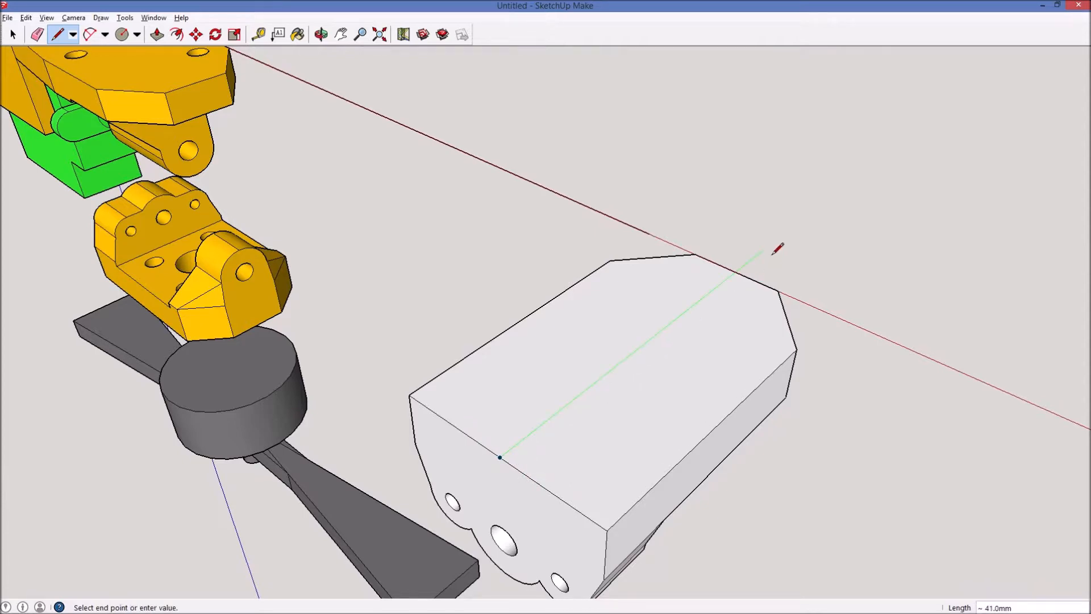
left_click(735, 273)
mouse_move(726, 312)
middle_mouse_down()
mouse_move(811, 326)
mouse_move(833, 350)
mouse_move(648, 312)
middle_mouse_up()
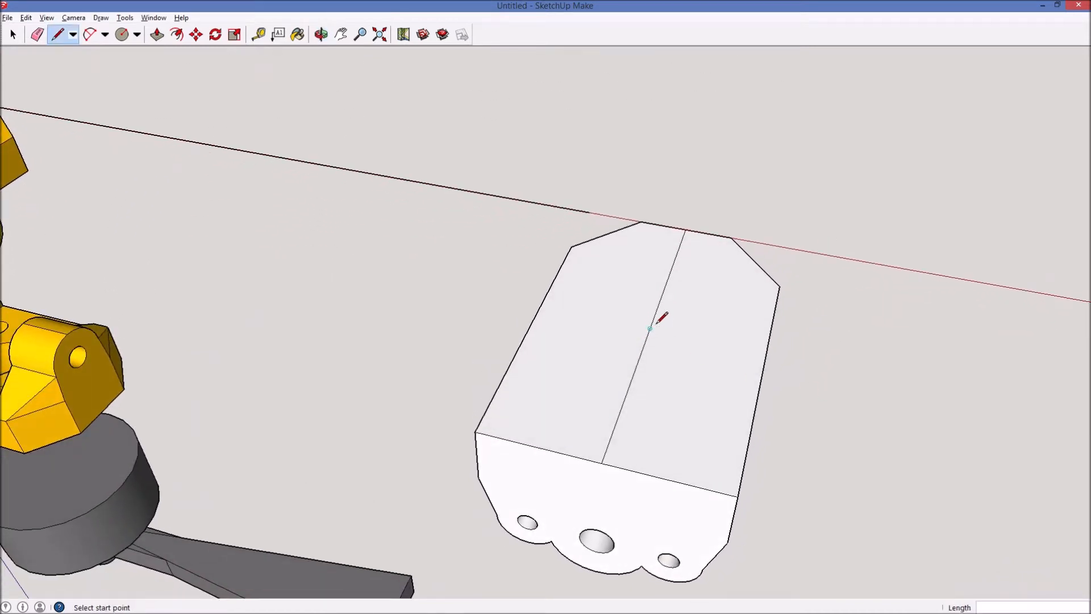
Place two protractor guides through the centre line's midpoint, one at 45 degrees to each side of it
key("shift+p")
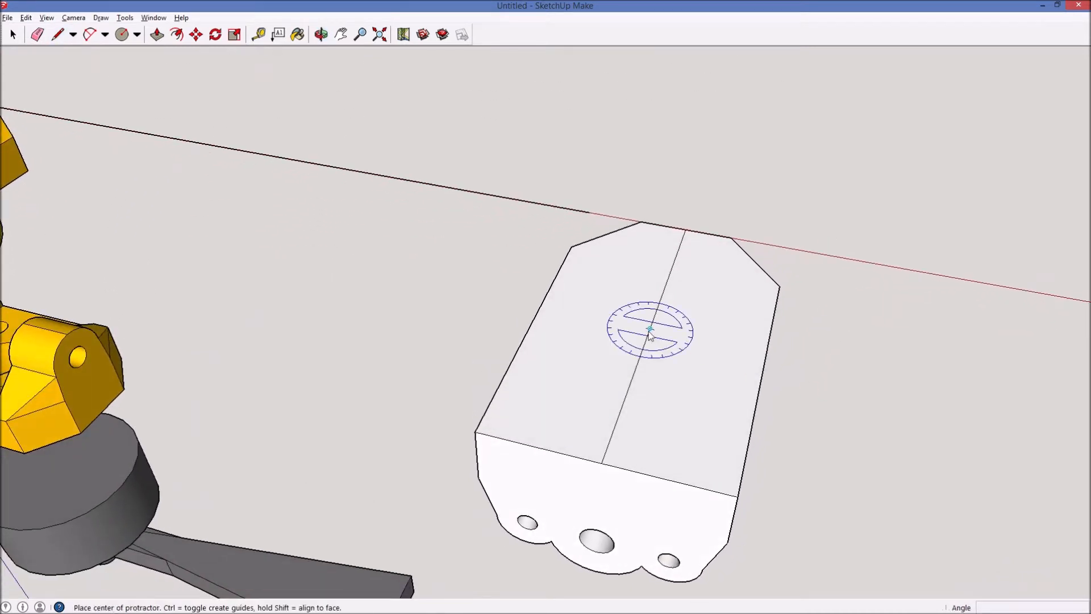
left_click(650, 329)
left_click(658, 306)
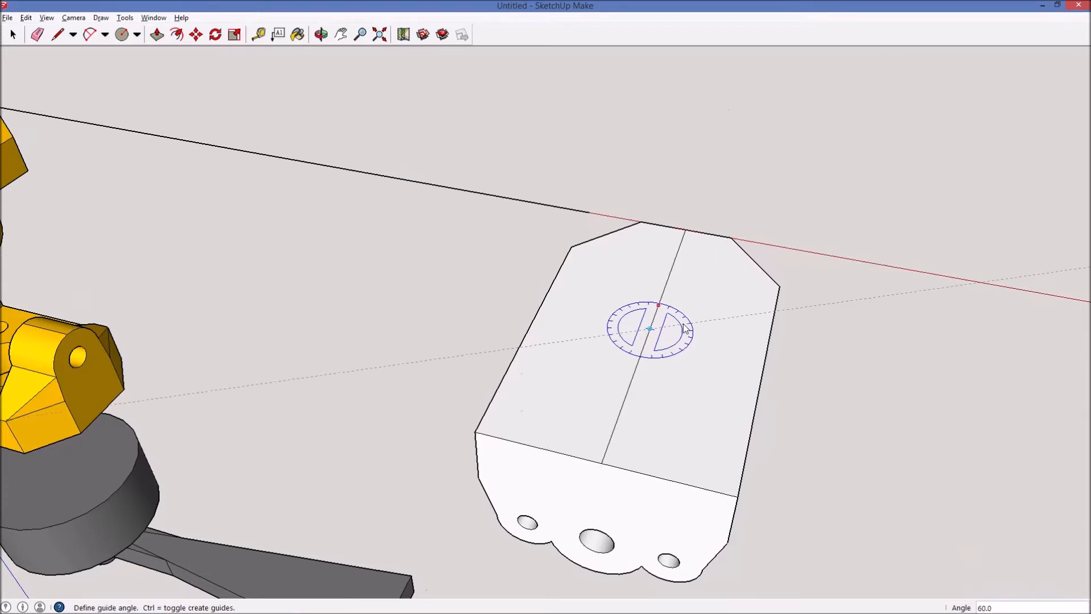
type("45")
key("Return")
left_click(650, 328)
left_click(662, 293)
left_click(628, 296)
Draw an 8.5 mm line in both directions from the guides' intersection along one diagonal guide
key("o")
left_click_drag(628, 292, 684, 286)
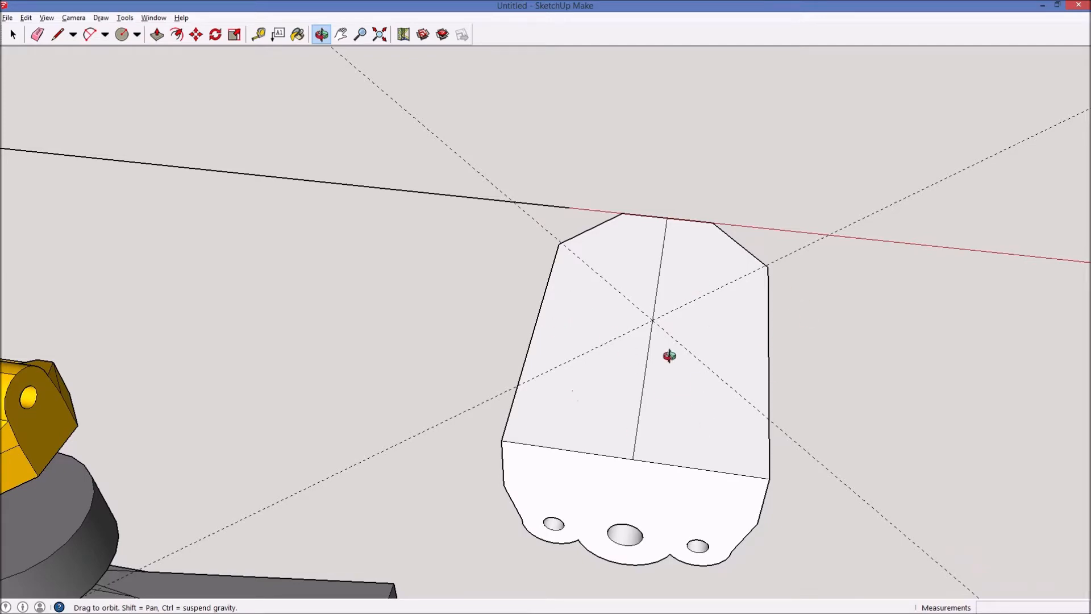
mouse_move(694, 390)
left_mouse_down()
mouse_move(621, 336)
mouse_move(737, 349)
left_mouse_up()
key("l")
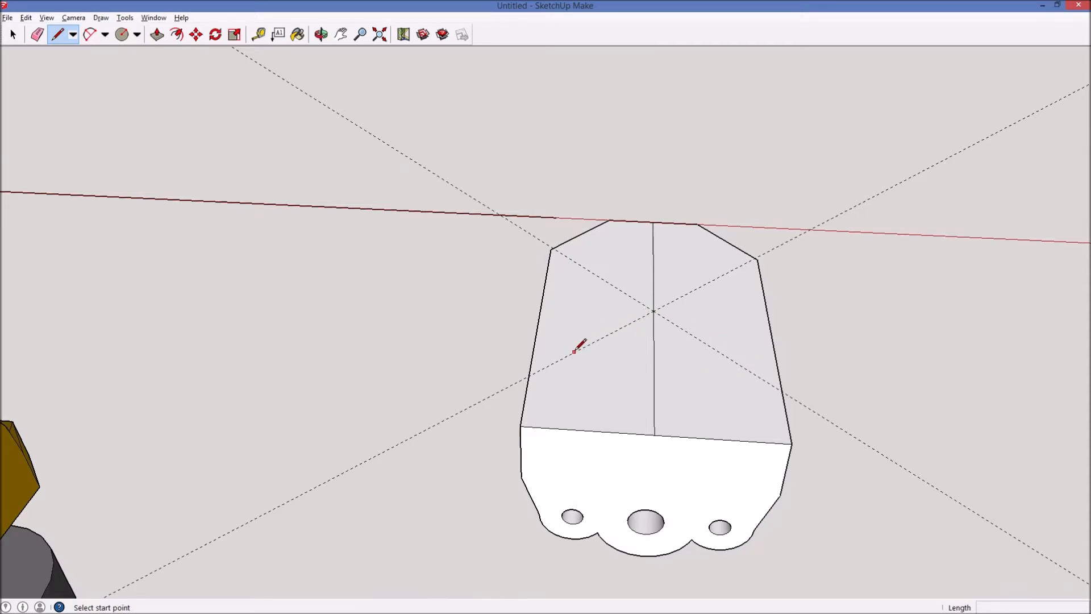
left_click(653, 311)
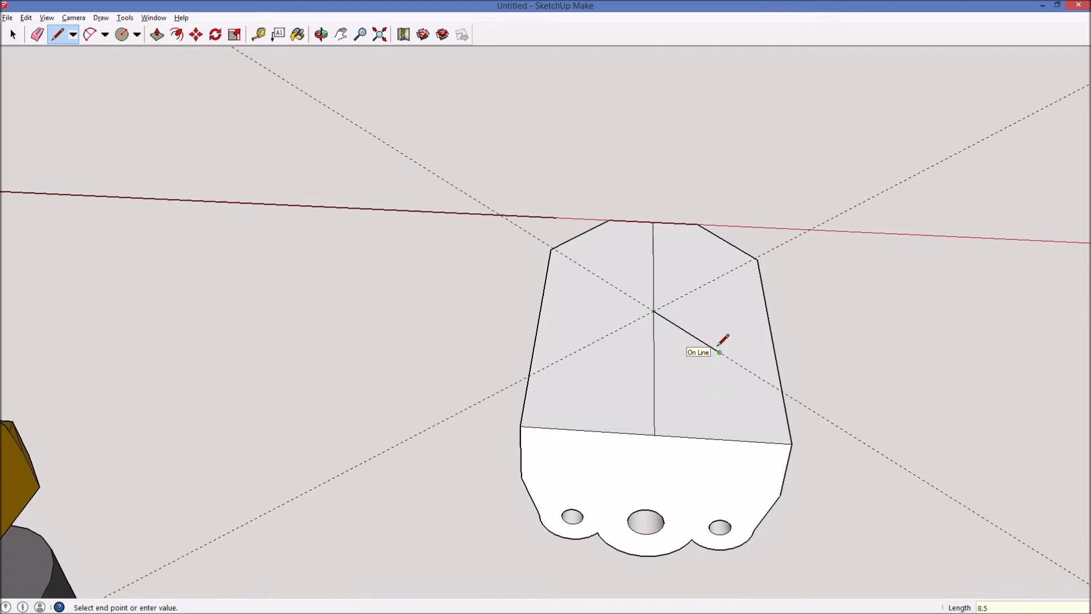
key("Escape")
left_click(655, 309)
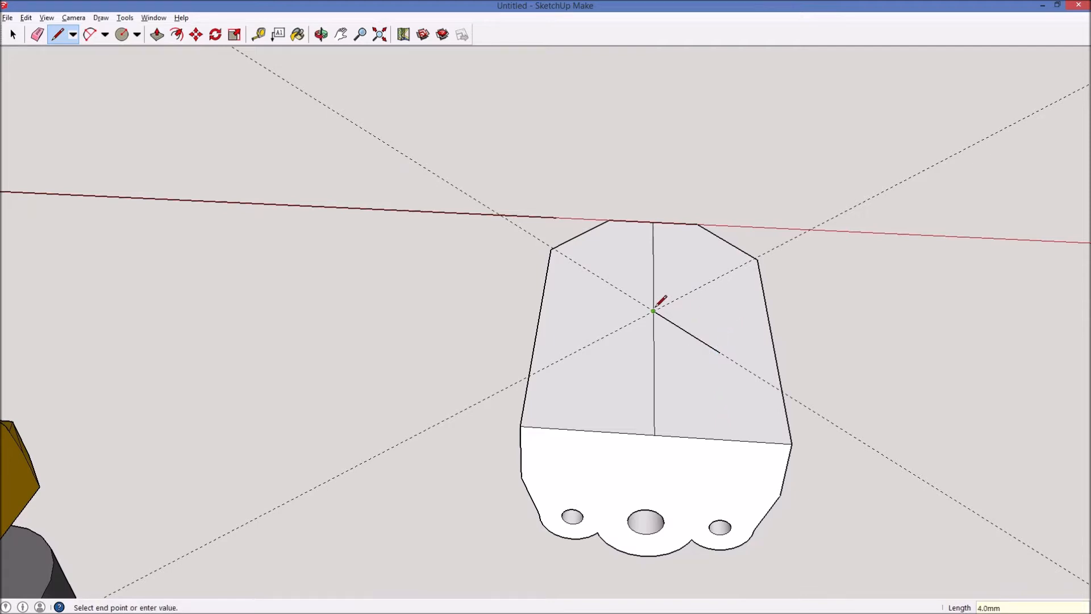
left_click(594, 274)
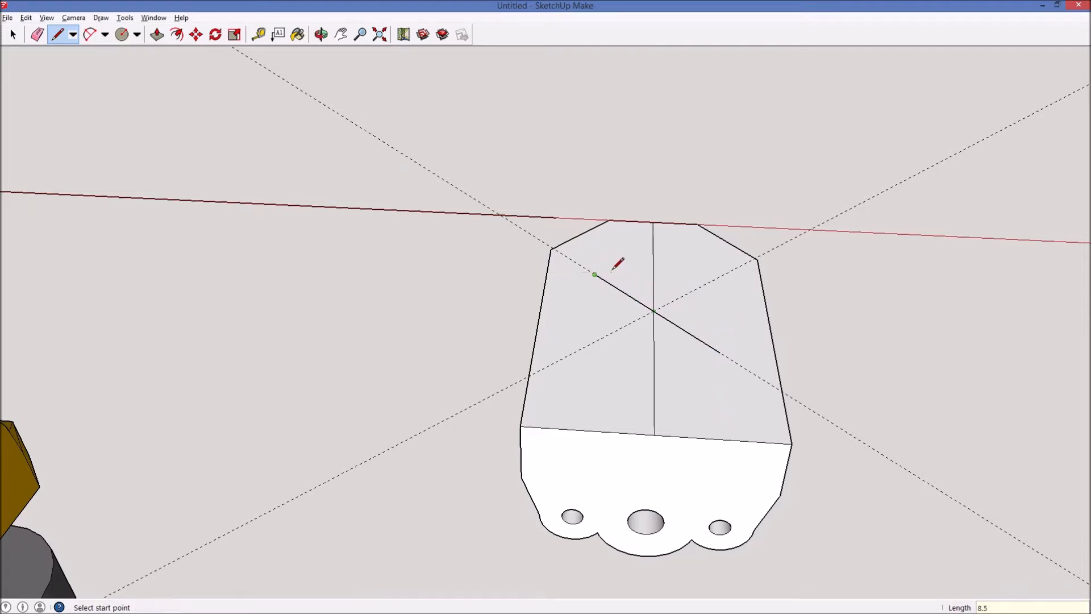
left_click(595, 273)
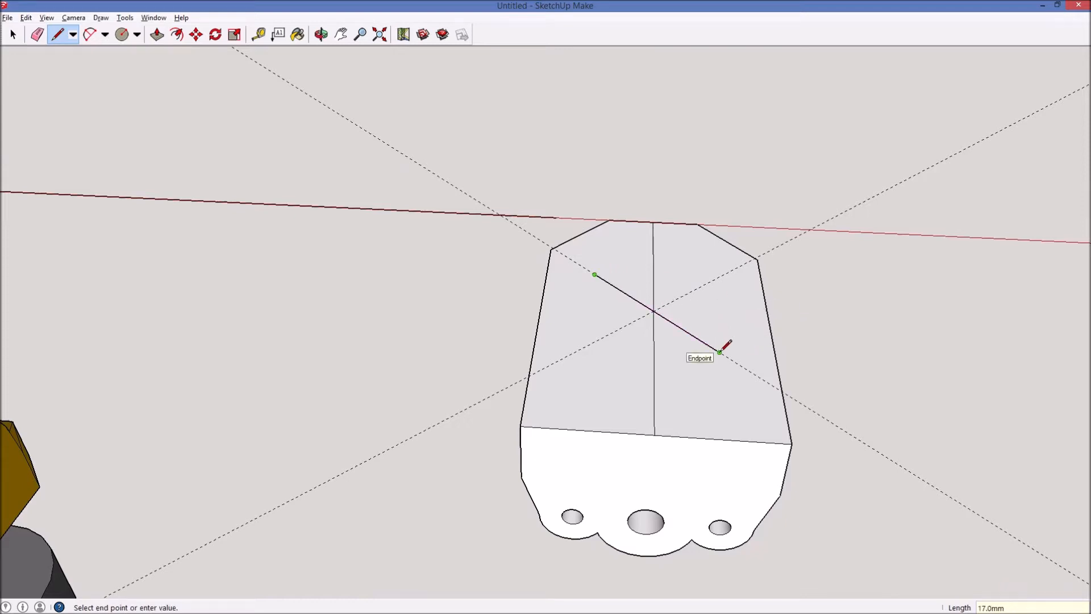
Replace the 8.5 mm diagonal segments with a 9.5 mm line in each direction from the guides' intersection along the same guide
key("Escape")
left_click(653, 310)
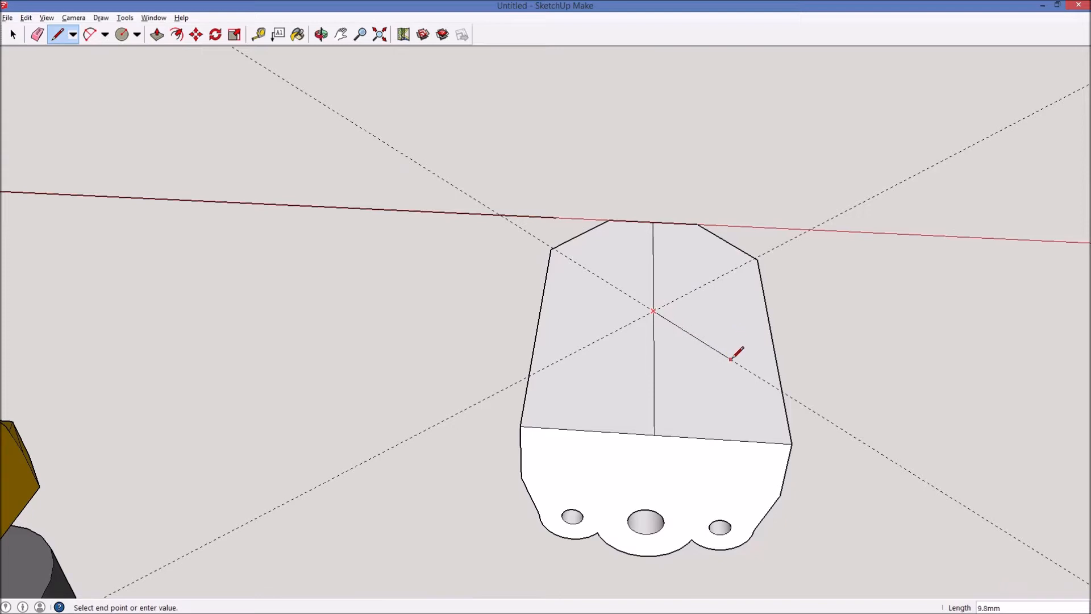
left_click(731, 358)
key("Escape")
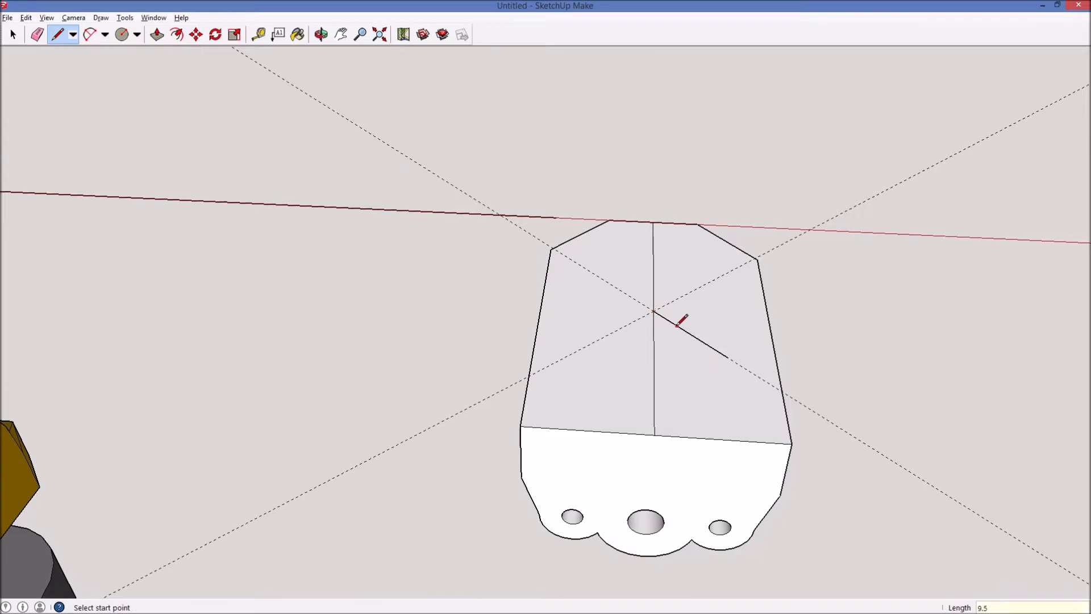
left_click(654, 311)
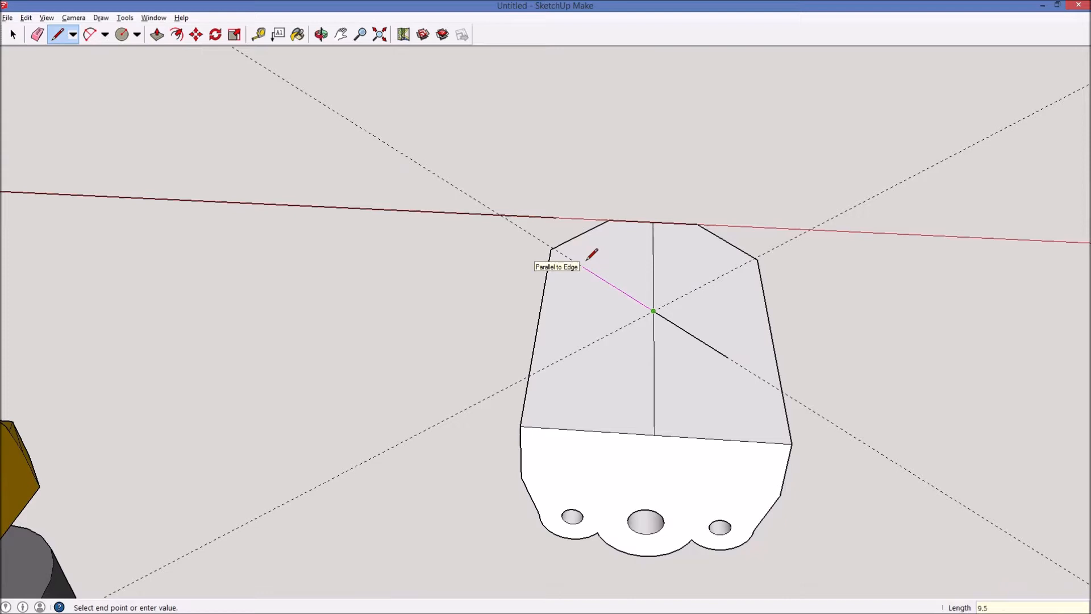
left_click(588, 270)
left_click(588, 271)
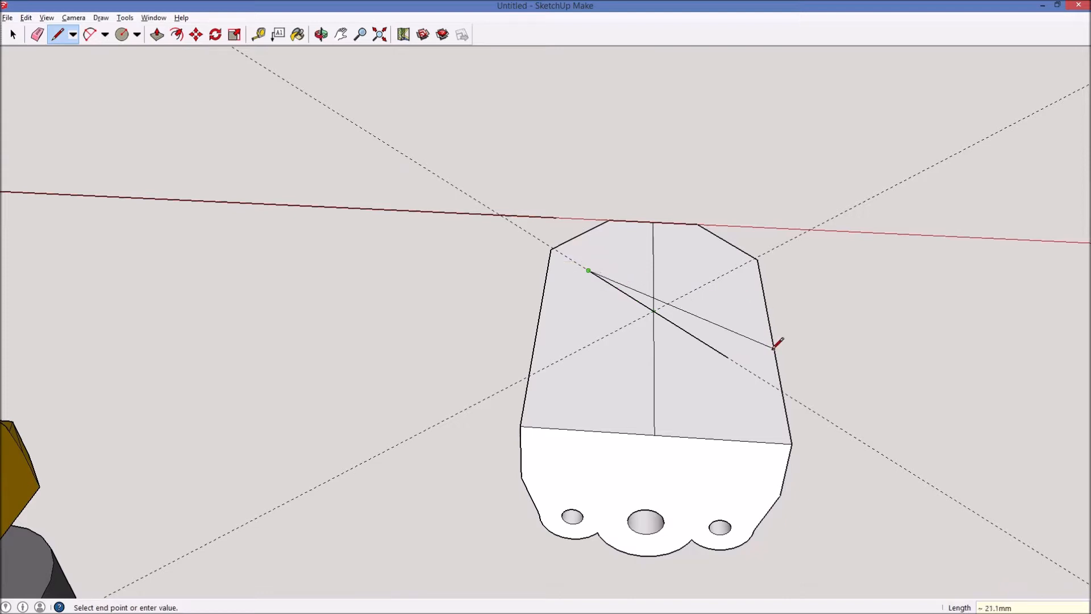
left_click(732, 355)
Draw an 8 mm line in each direction from the guides' intersection along the other diagonal guide
left_click(653, 311)
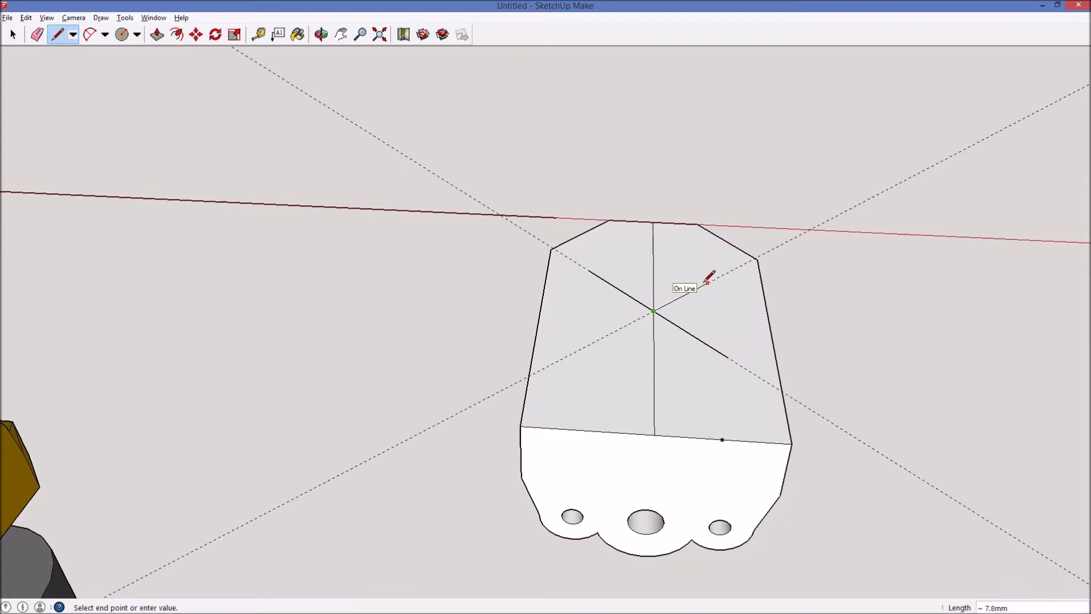
type("8")
key("Return")
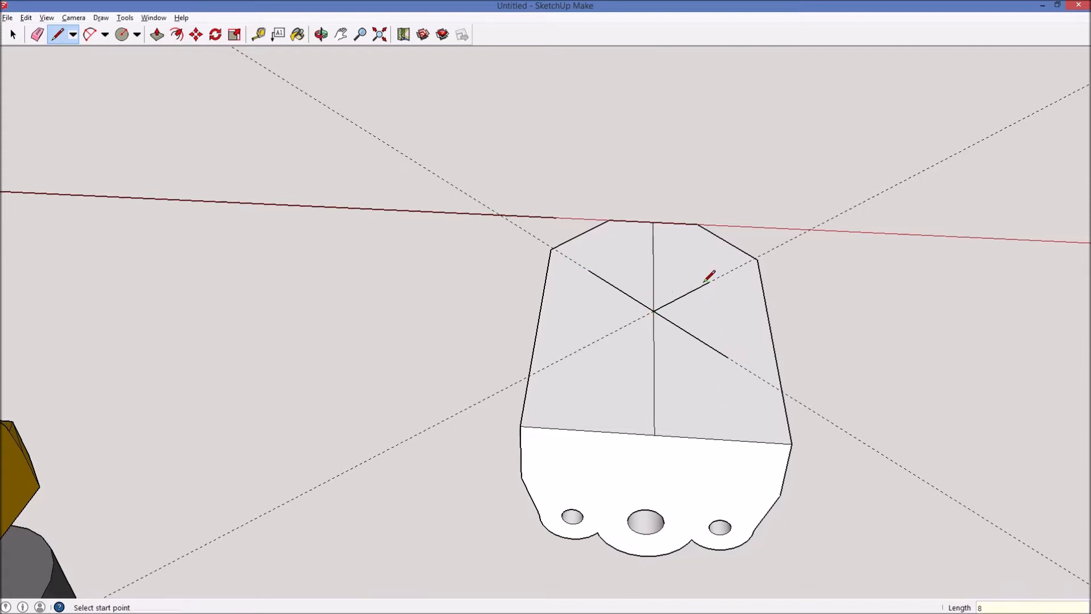
left_click(653, 311)
type("8")
key("Return")
left_click(593, 342)
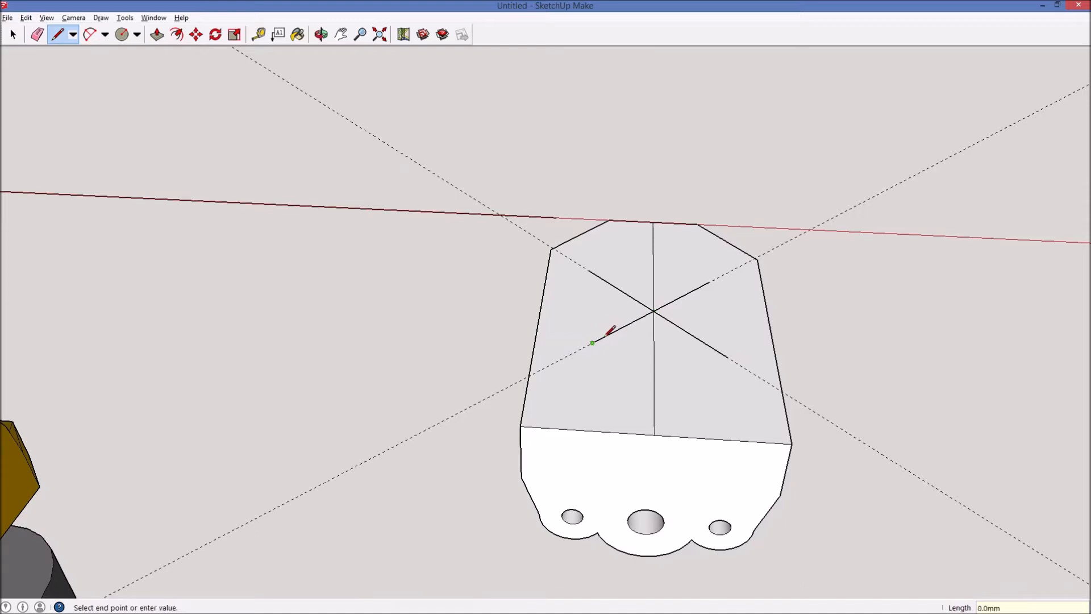
left_click(710, 280)
Draw 1.6 mm radius circles centred on the two diagonal endpoints on the right half of the plate
key("o")
left_click_drag(695, 297, 720, 376)
key("c")
left_click(729, 372)
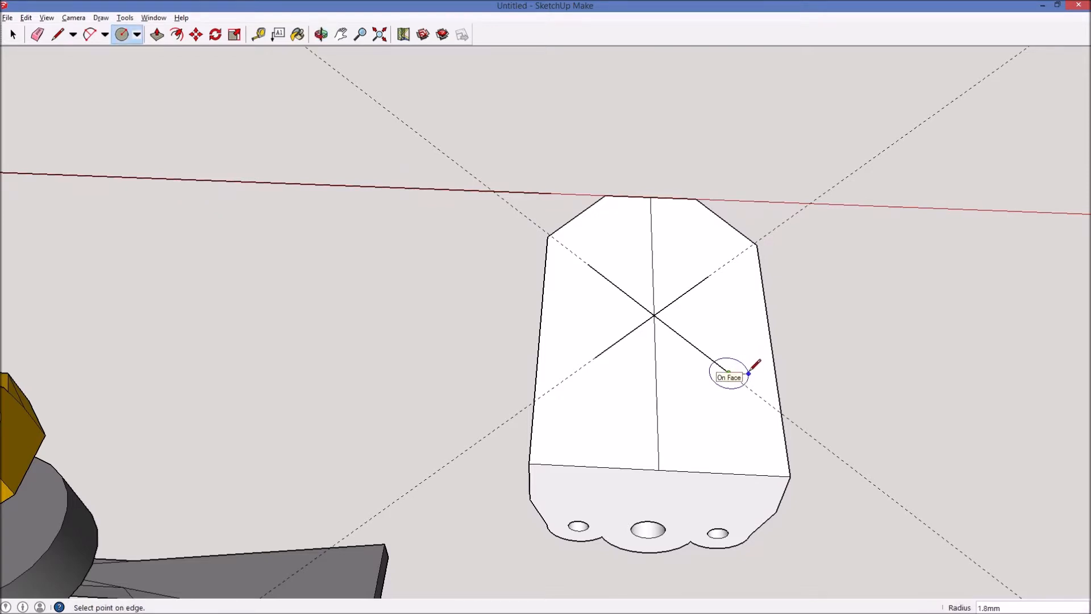
type("1.6")
key("Return")
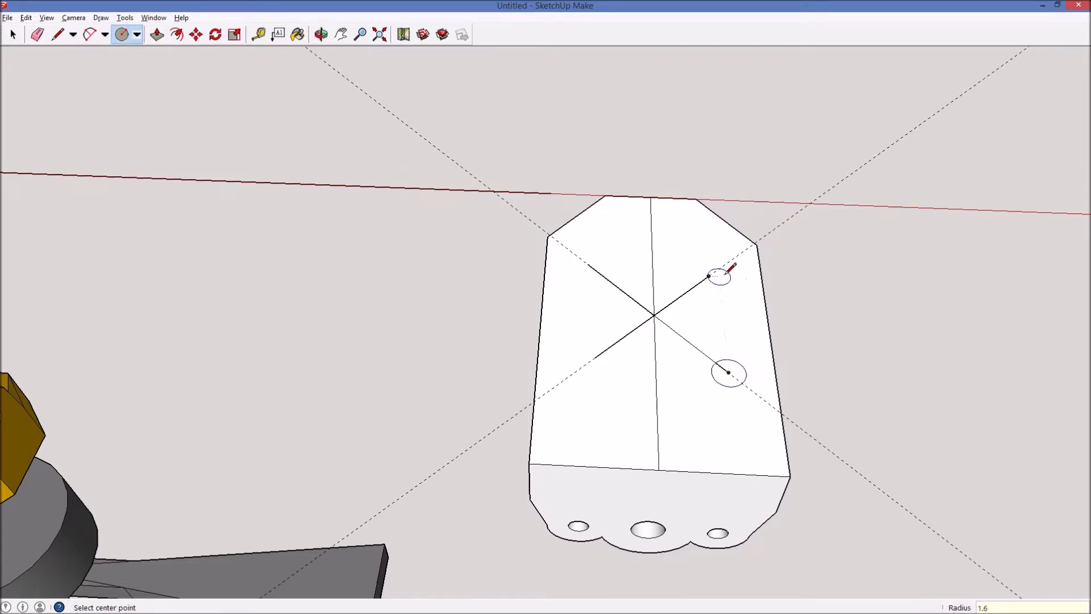
left_click(709, 276)
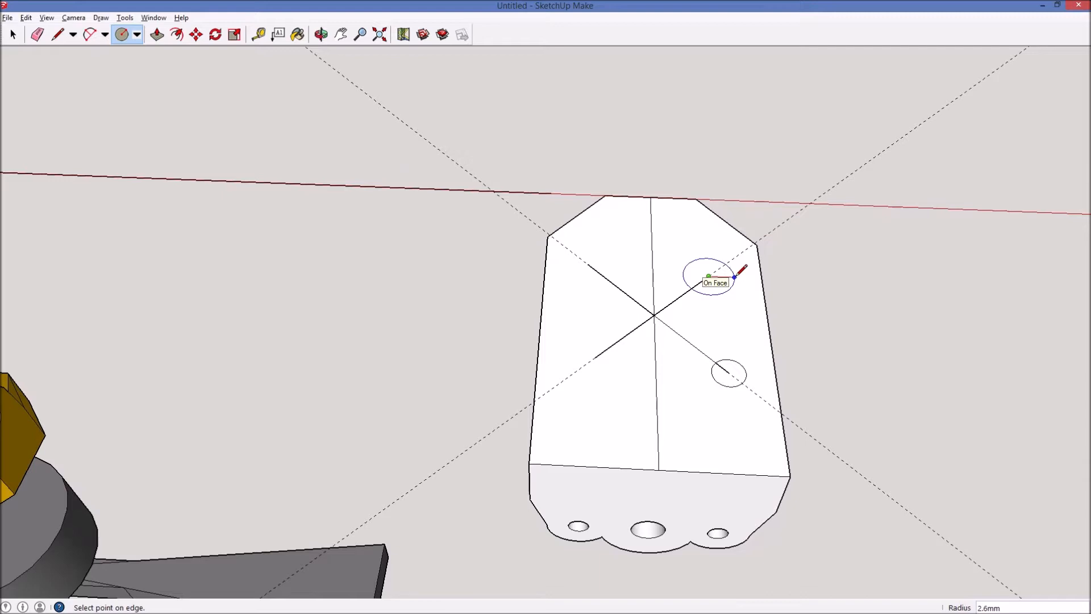
type("1.6")
key("Return")
Draw 1.6 mm radius circles centred on the two diagonal endpoints on the left half of the plate
left_click(587, 264)
type("1.6")
key("Return")
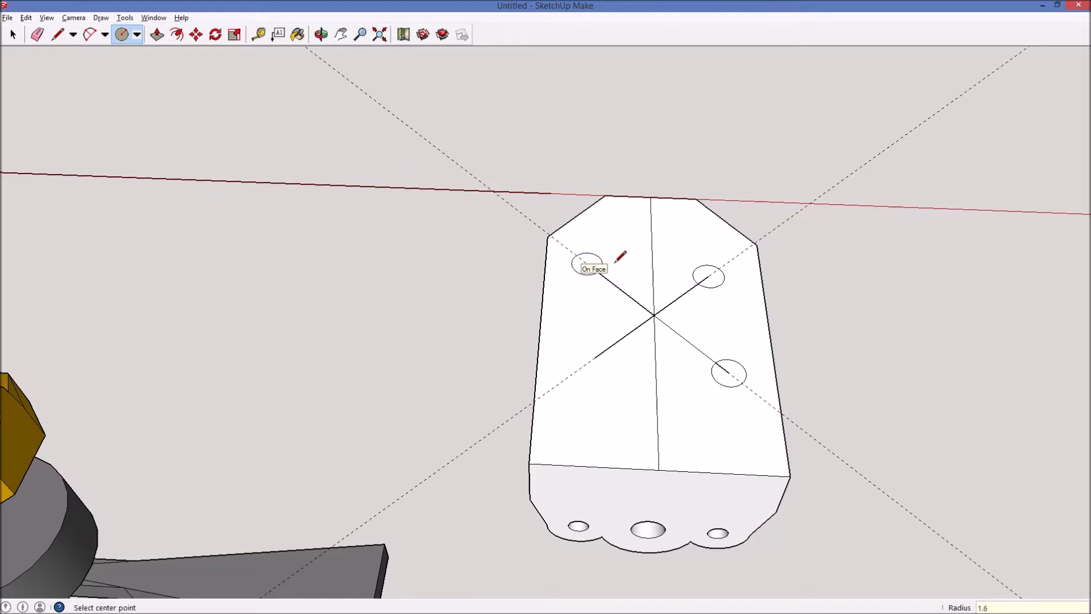
left_click(594, 358)
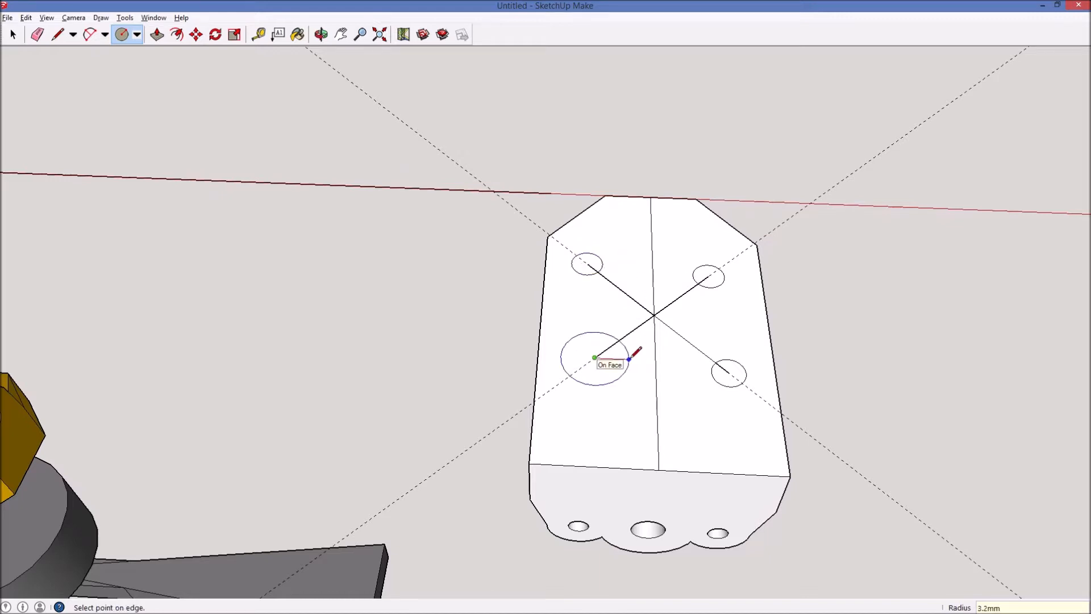
type("1.6")
key("Return")
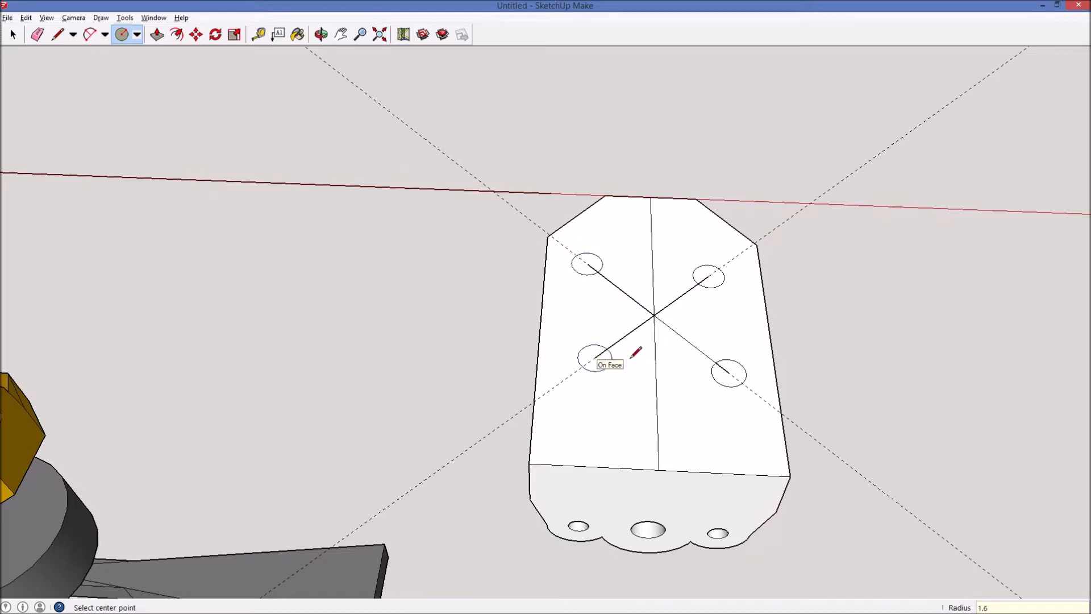
Draw a central circle with a 4.25 mm radius at the intersection of the diagonals
key("o")
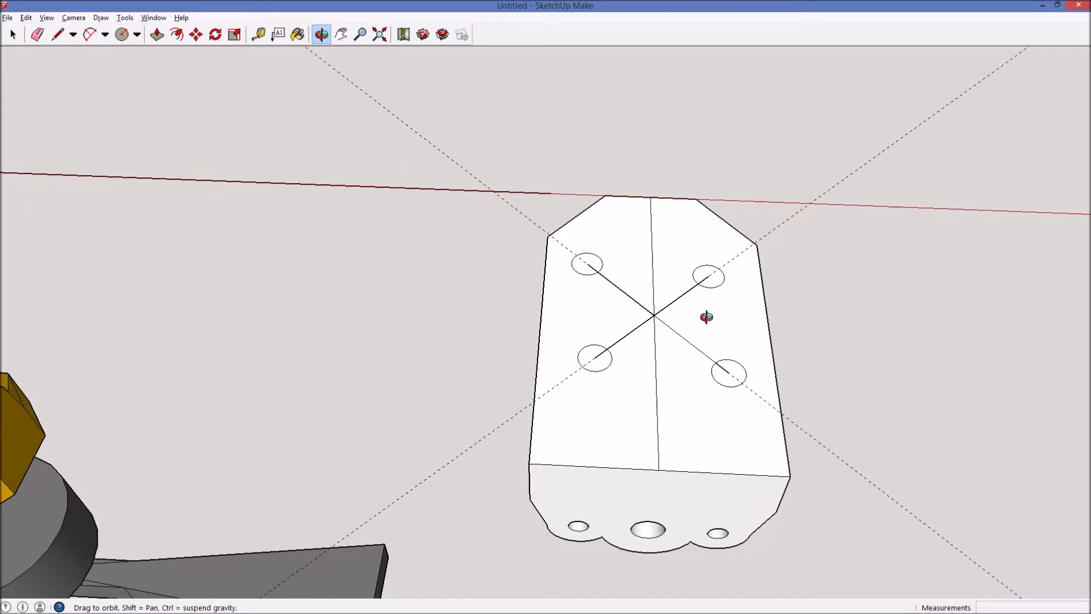
key("c")
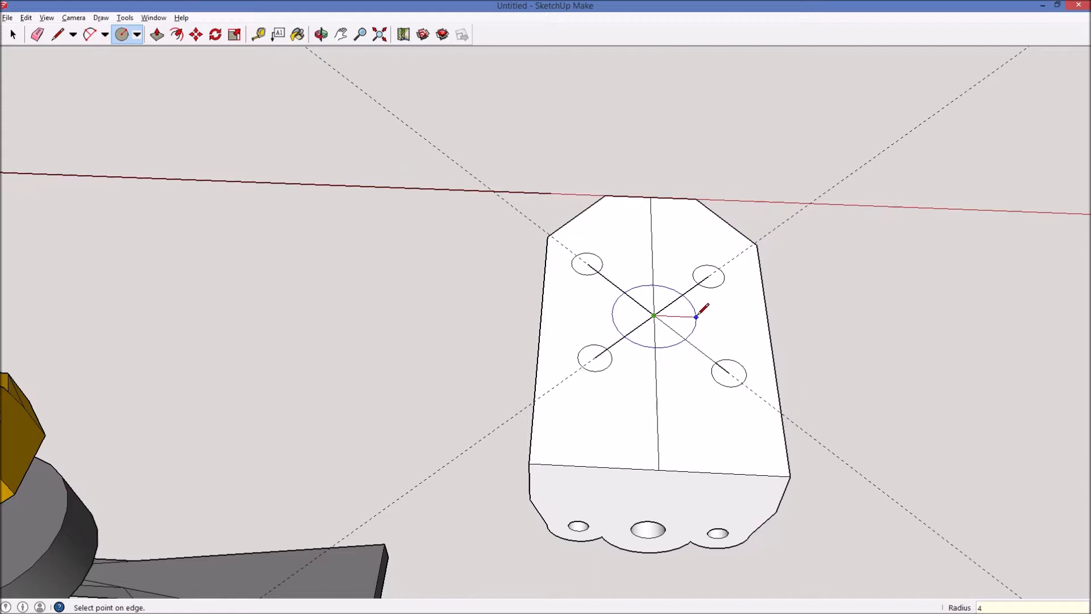
left_click(697, 315)
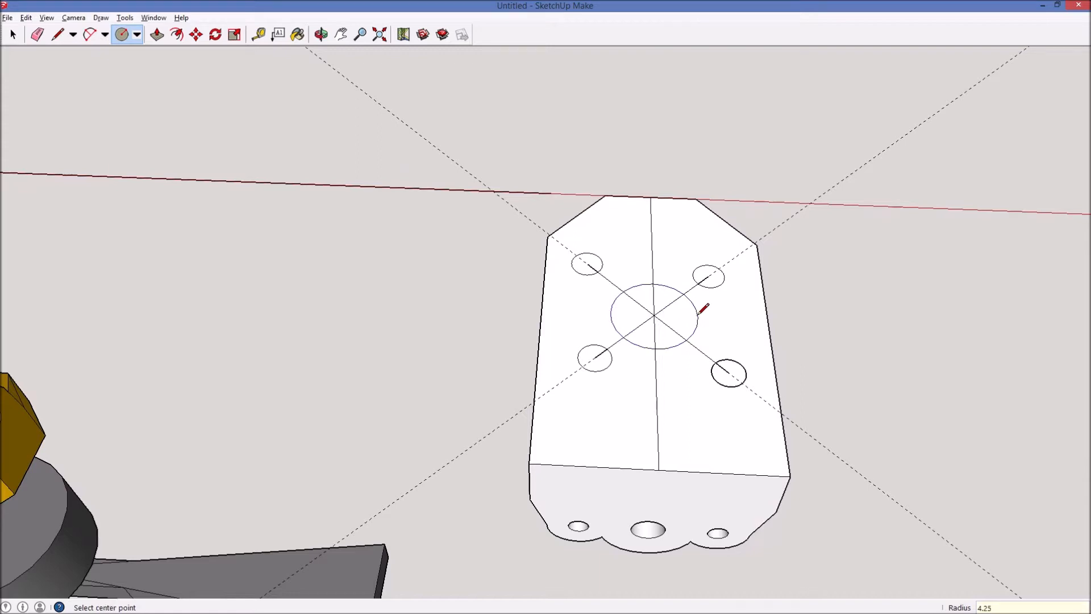
Erase the diagonal guides, the lower-right diagonal segment and the construction lines inside the central circle
key("e")
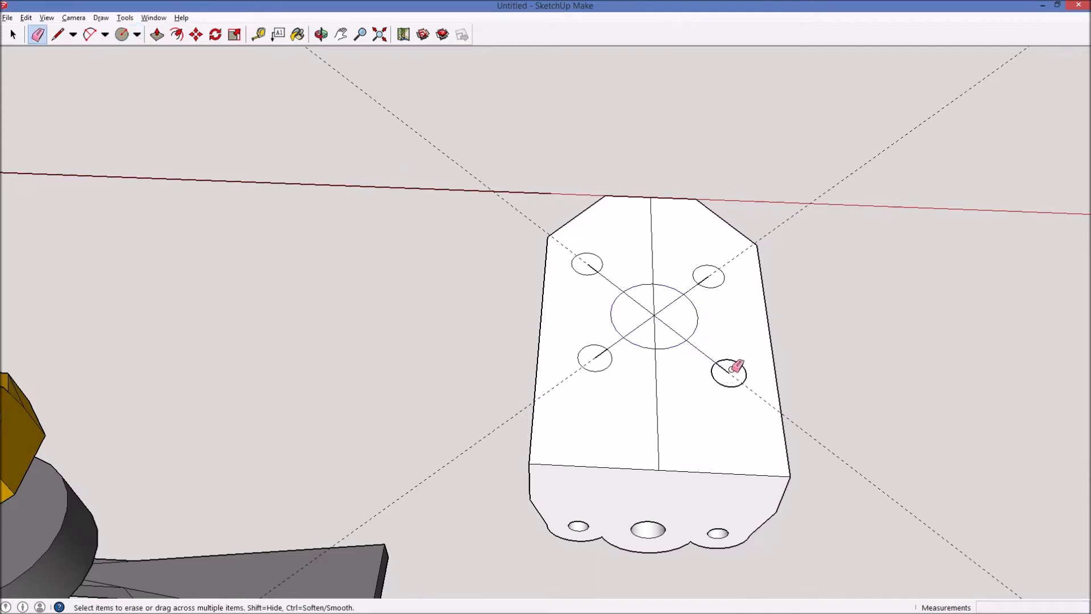
left_click(728, 371)
left_click(697, 348)
left_click(654, 314)
left_click_drag(658, 311, 659, 311)
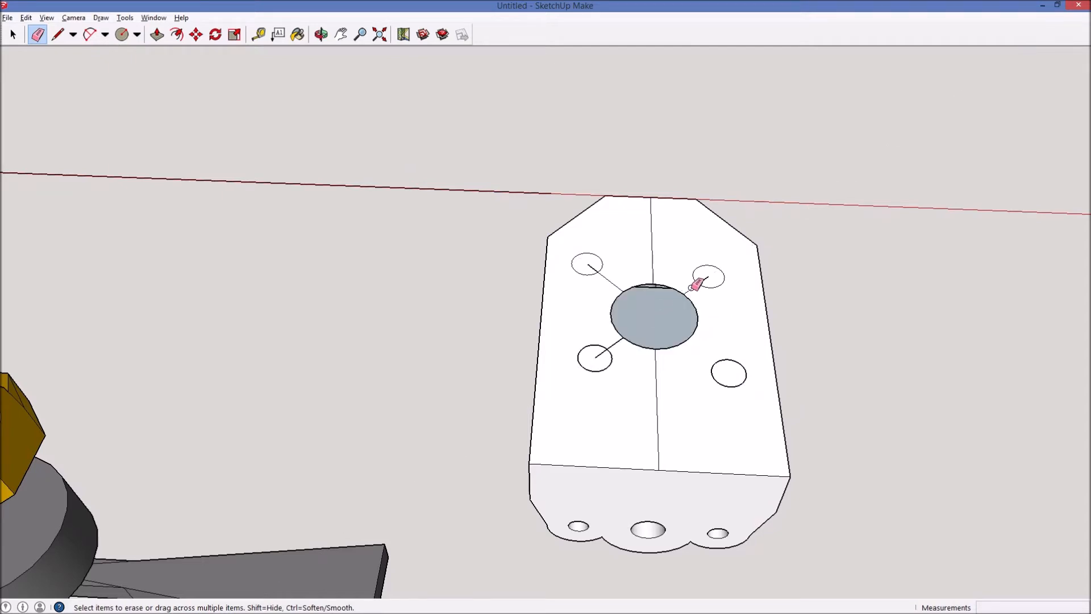
key("ctrl+z")
left_click(639, 328)
left_click(654, 328)
Restore the central circle's missing face with a line across it, and erase that line again
key("l")
left_click(623, 337)
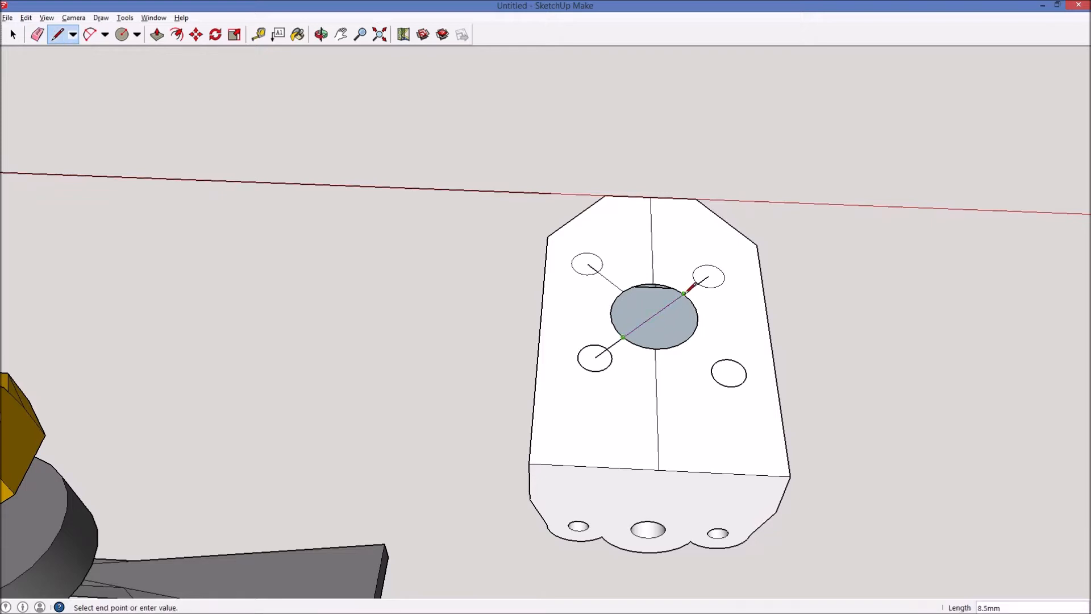
left_click(683, 293)
key("e")
left_click(676, 299)
Erase the remaining diagonal segments and both parts of the lengthwise centre line from the plate face
left_click(653, 276)
left_click(592, 267)
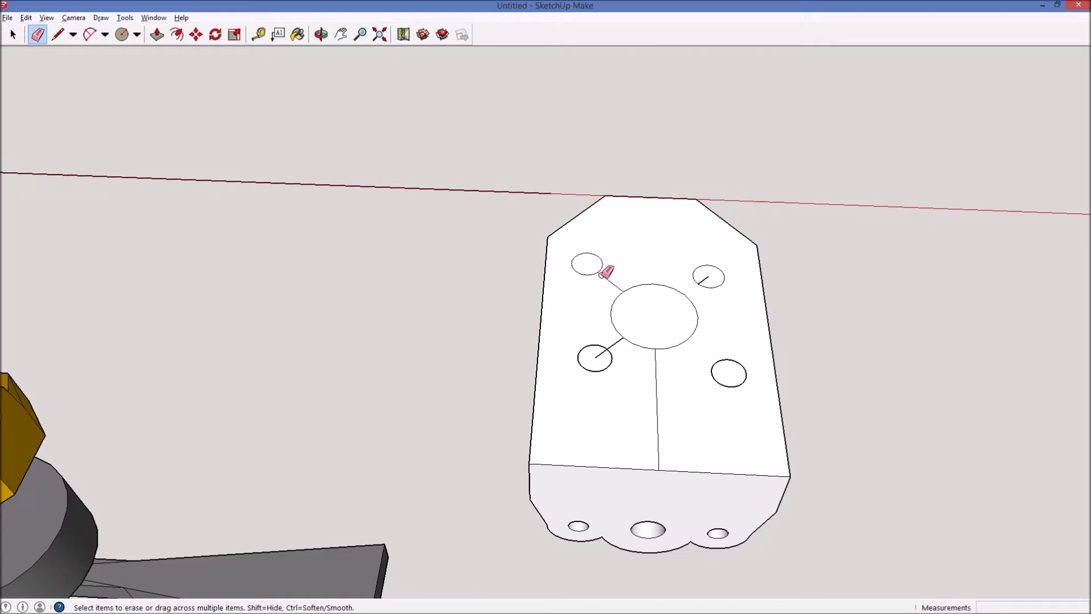
left_click(601, 275)
left_click(614, 344)
left_click(602, 353)
key("o")
left_click_drag(674, 354, 693, 382)
key("l")
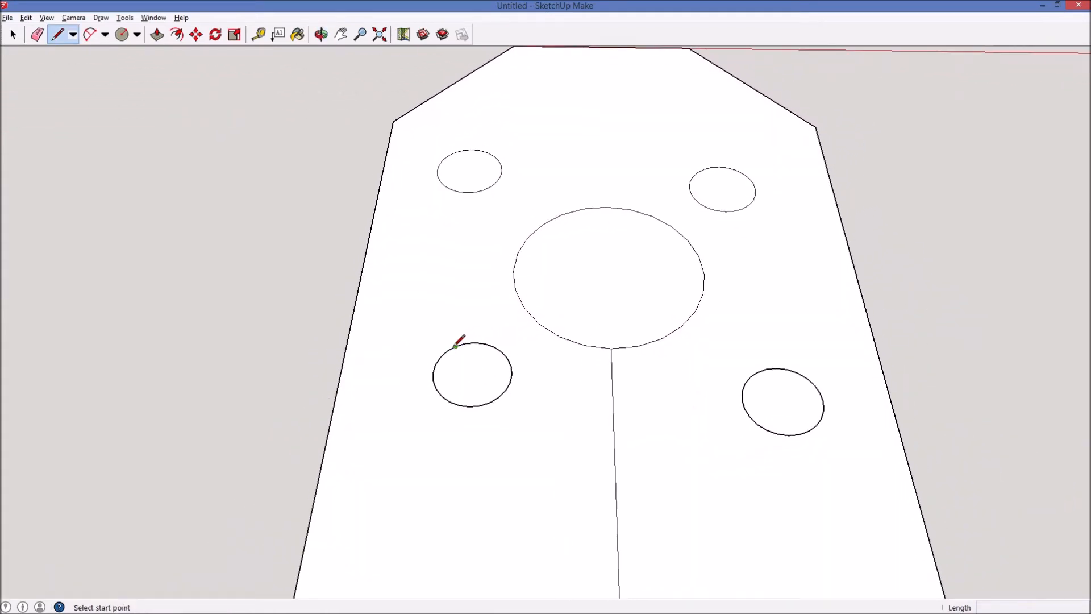
key("p")
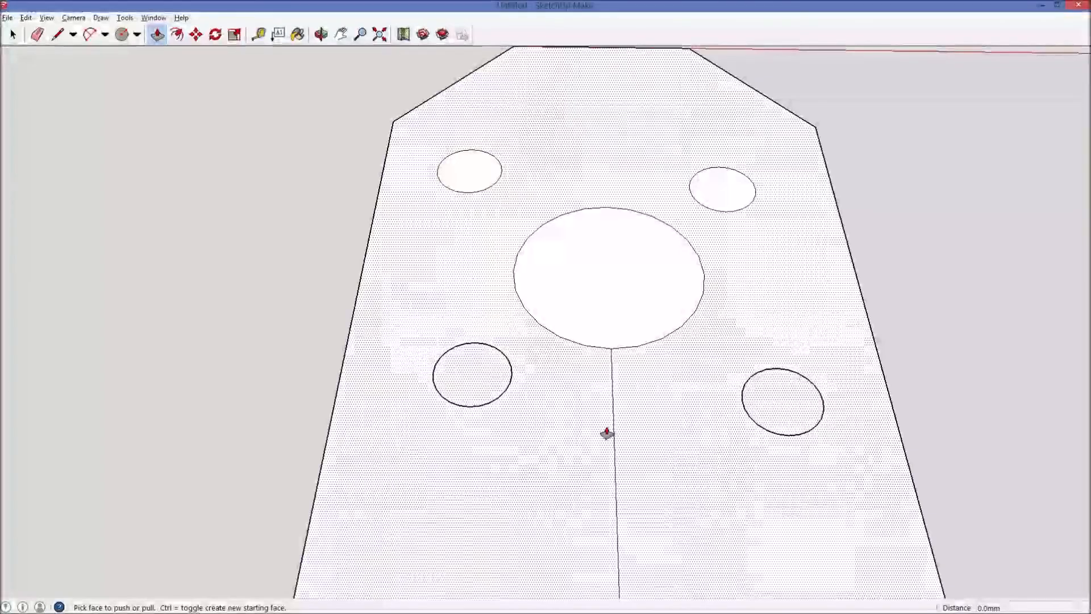
key("e")
left_click(614, 426)
Try to push the left screw-hole circle near the three-hole leg through the plate and delete its leftover faces
key("p")
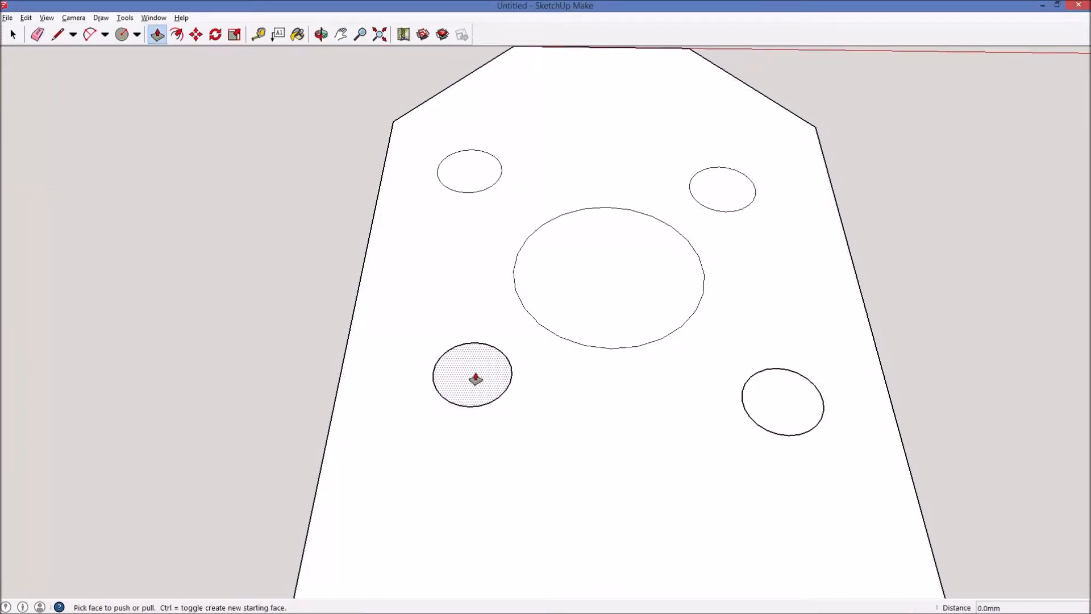
left_click(476, 379)
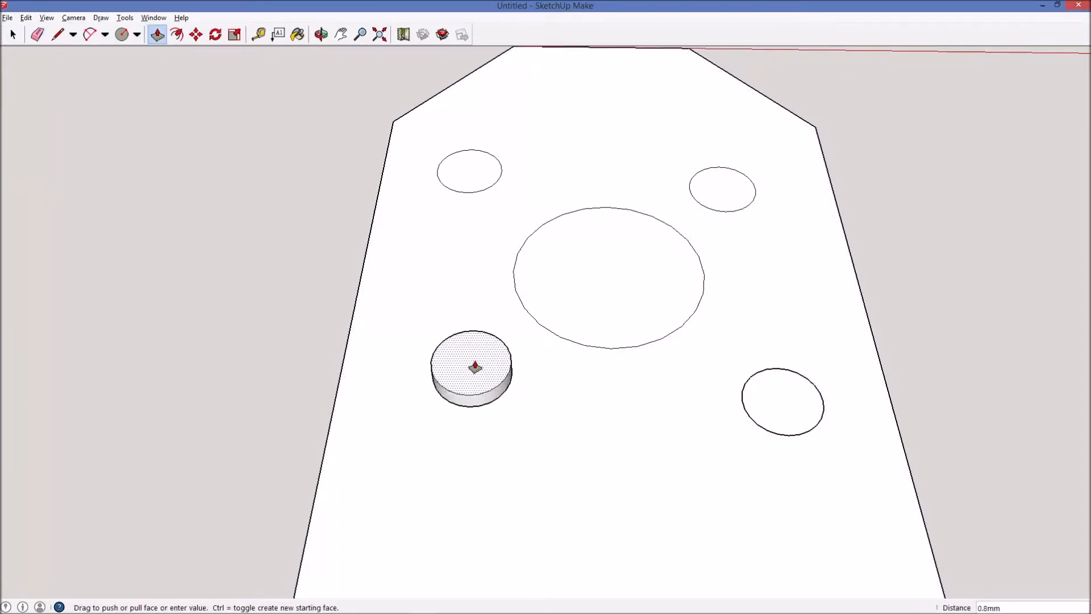
middle_click_drag(512, 452, 564, 290, "shift")
left_click(564, 290)
middle_click_drag(530, 404, 714, 109, "shift")
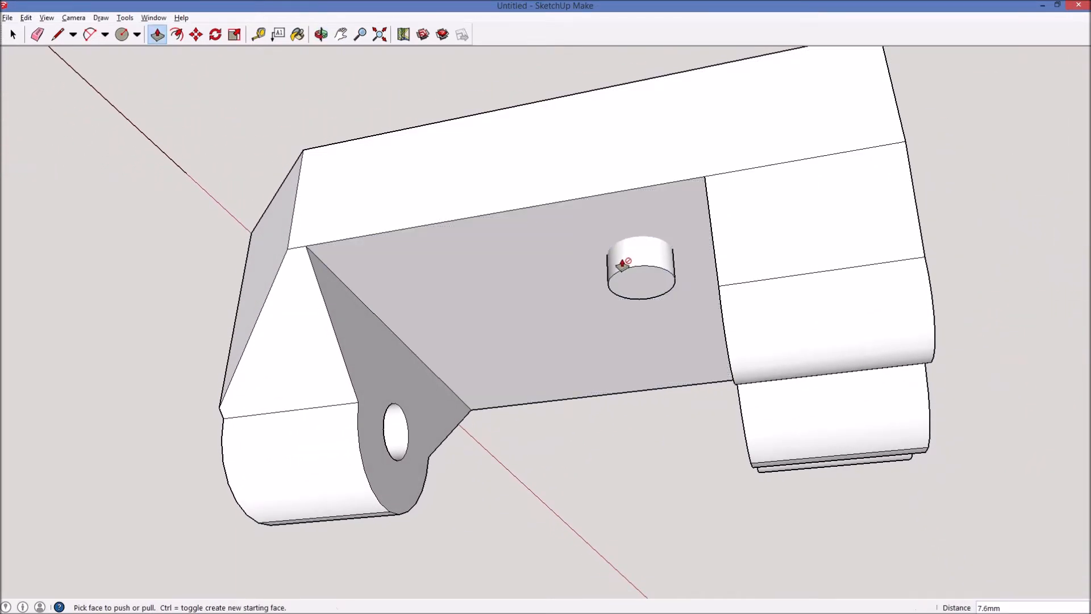
middle_click_drag(641, 207, 645, 445)
left_click(651, 250)
middle_click_drag(640, 372, 685, 92)
left_click(660, 298)
middle_click_drag(657, 309, 662, 550)
key("space")
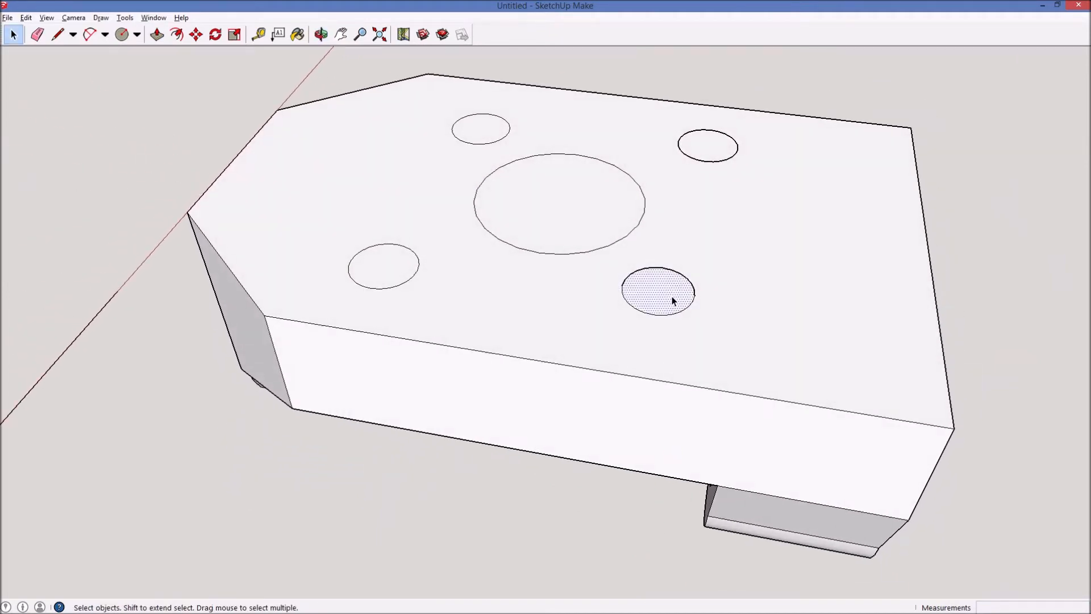
key("Delete")
middle_click_drag(673, 297, 339, 235)
left_click(734, 263)
key("Delete")
Erase the centre line and redraw the left screw-hole circle near the three-hole leg with a 1.6 mm radius, removing its radius line
left_click_drag(339, 235, 518, 370)
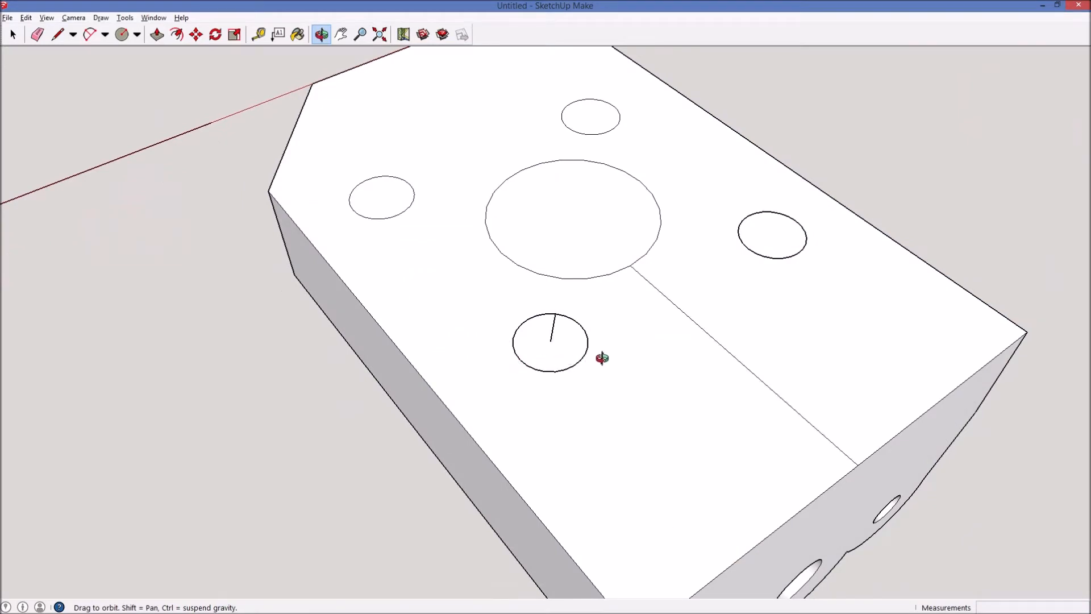
key("t")
key("e")
left_click(694, 322)
left_click(584, 331)
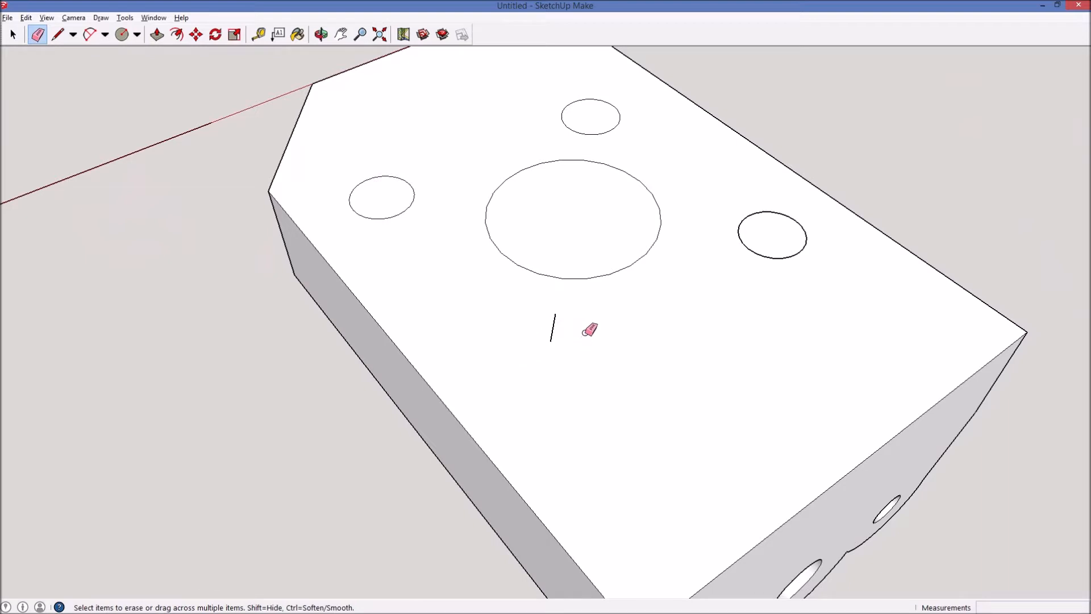
key("c")
left_click(550, 342)
left_click(556, 314)
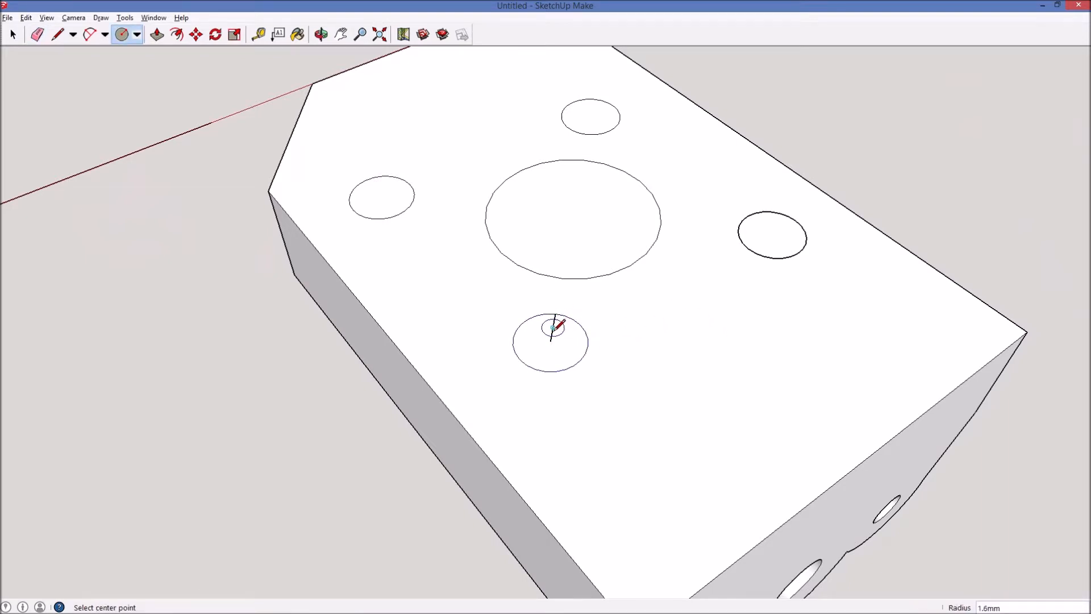
key("e")
mouse_move(556, 328)
middle_mouse_down()
mouse_move(633, 352)
mouse_move(783, 237)
middle_mouse_up()
Push the redrawn screw-hole circle 6 mm through the plate to its underside edge
key("p")
left_click_drag(623, 254, 588, 436)
middle_click_drag(579, 444, 685, 326)
left_click_drag(684, 326, 683, 484)
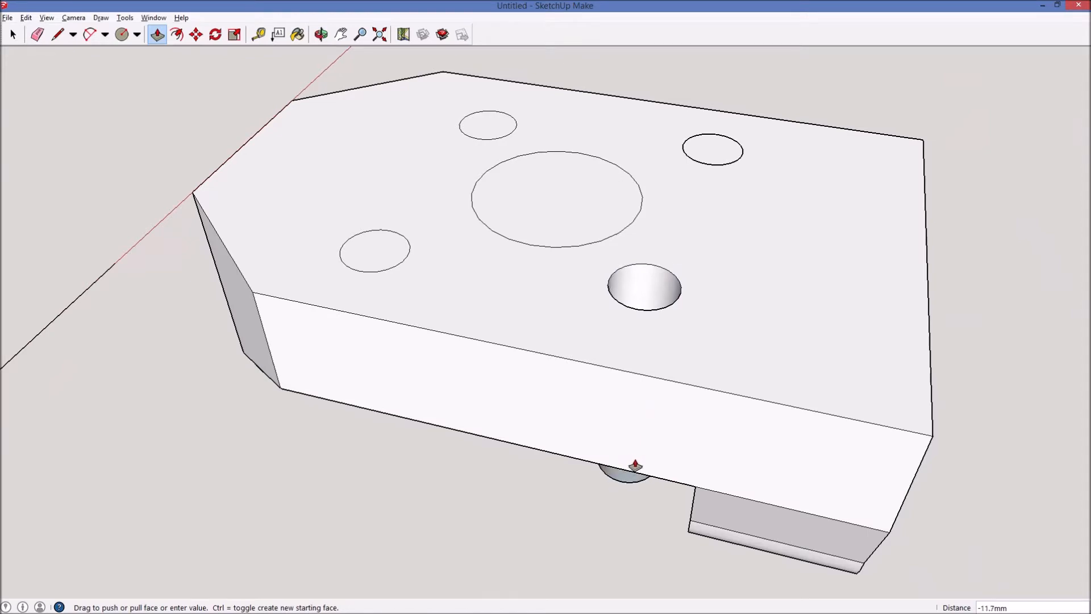
left_click(616, 470)
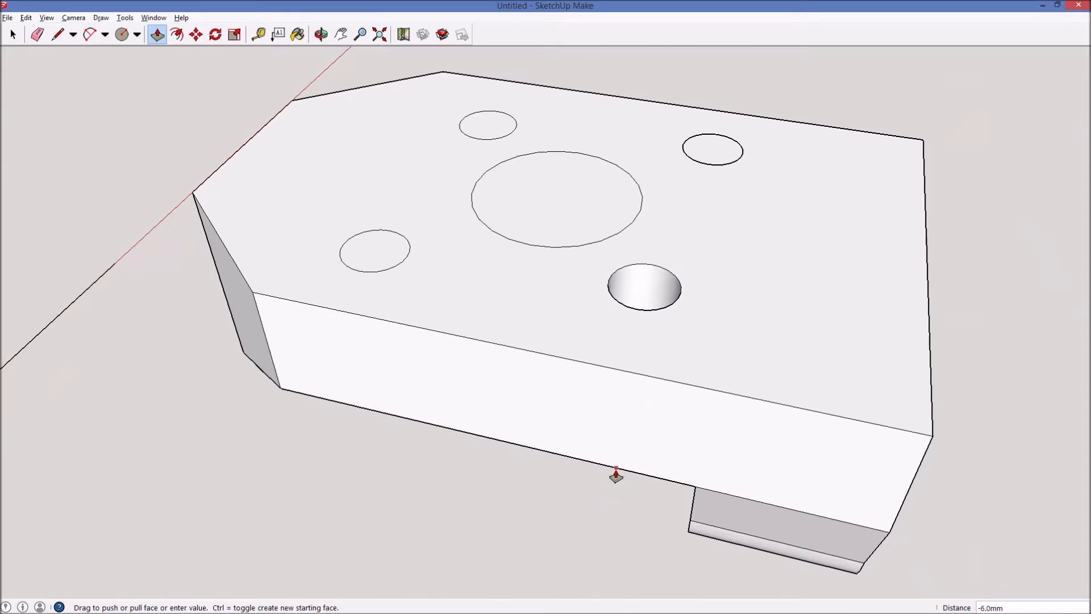
key("o")
left_click_drag(650, 463, 769, 50)
key("p")
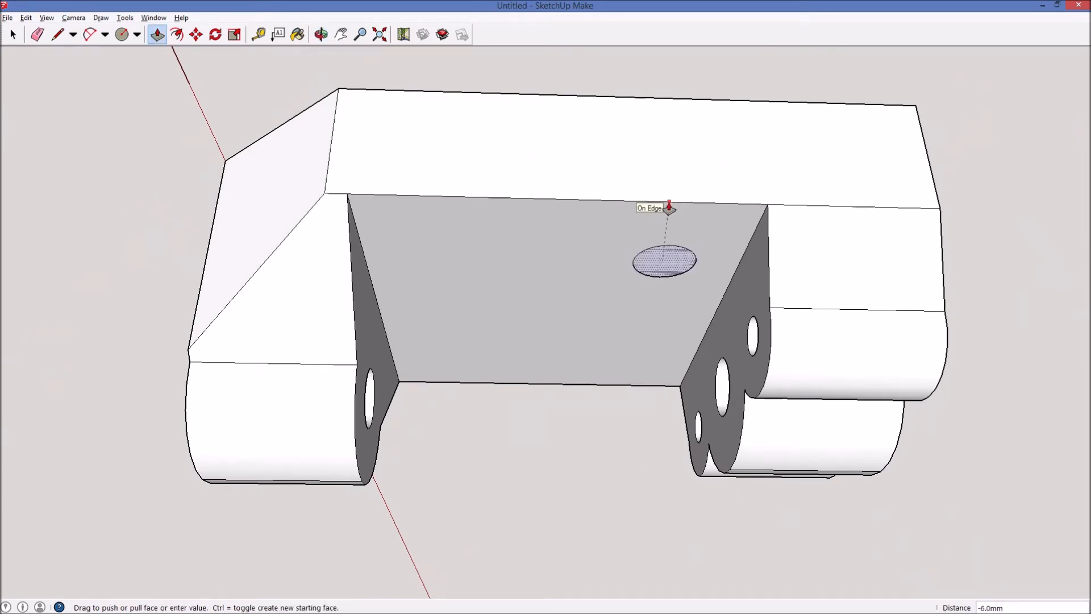
left_click(669, 209)
Push the near-side screw-hole circle at the chamfered end 6 mm through the plate to its underside edge
key("o")
left_click_drag(669, 214, 633, 324)
key("p")
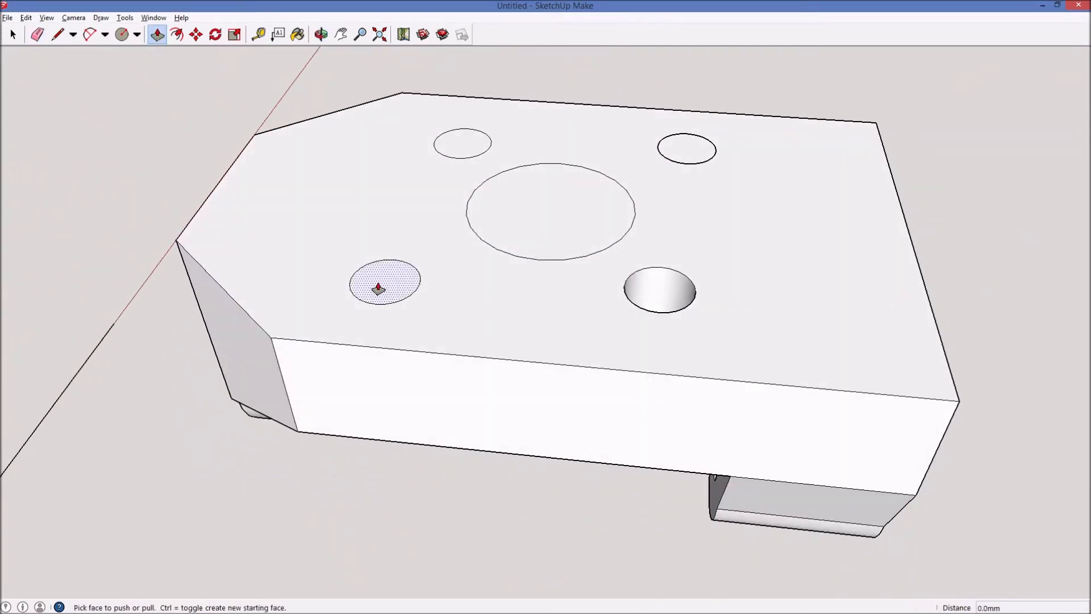
left_click(377, 283)
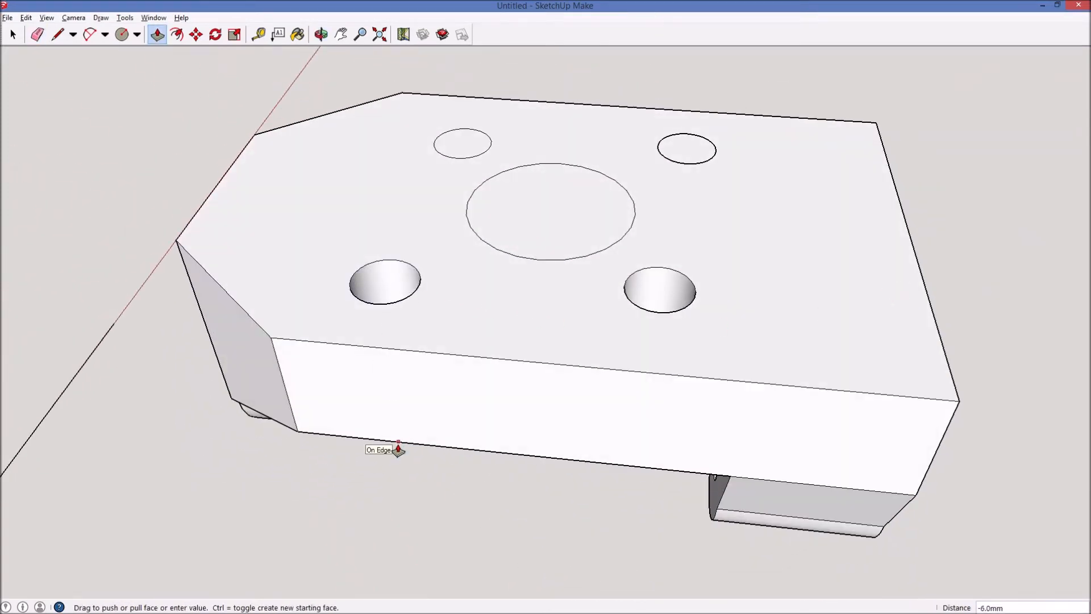
left_click(399, 444)
Push the large central circle and the opposite screw-hole circle at the chamfered end through the plate to its underside edge
left_click(532, 240)
left_click(494, 458)
left_click(451, 142)
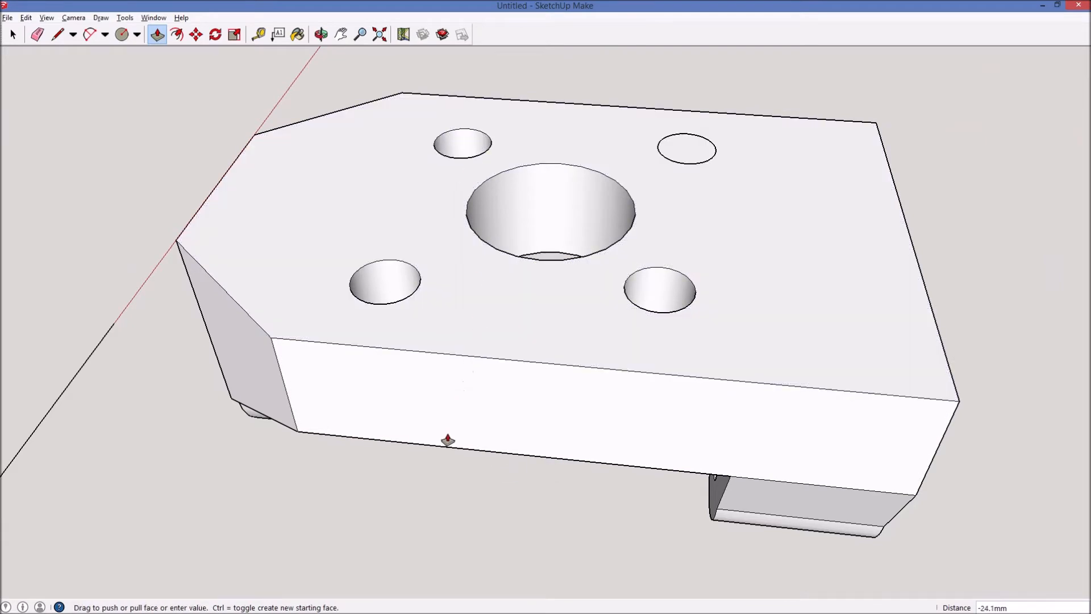
left_click(441, 452)
mouse_move(653, 392)
middle_mouse_down()
mouse_move(721, 65)
mouse_move(714, 20)
mouse_move(798, 328)
mouse_move(167, 312)
middle_mouse_up()
key("e")
key("p")
left_click(472, 361)
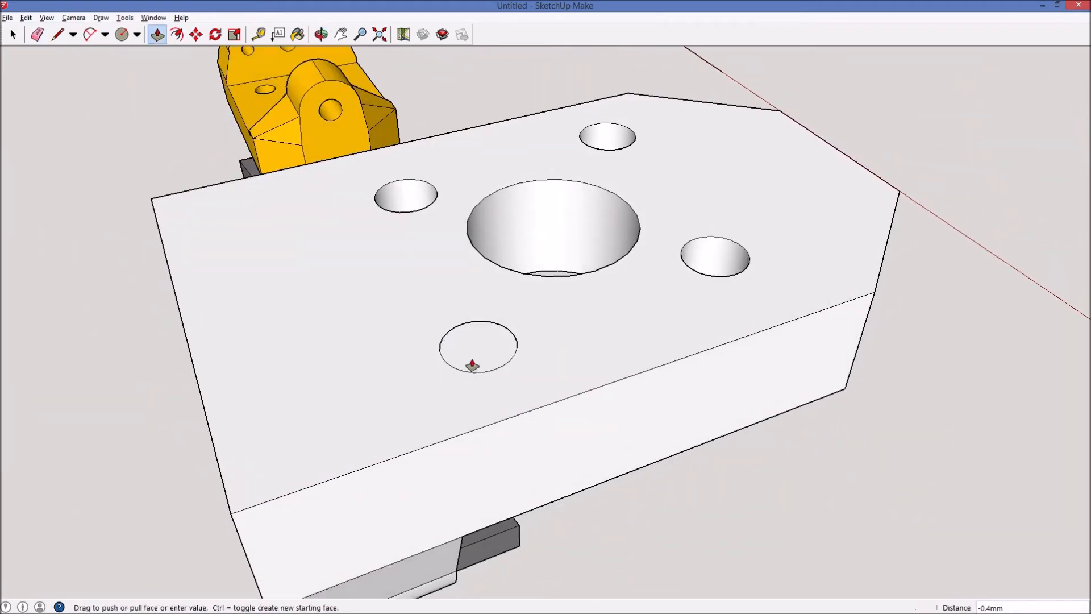
key("Escape")
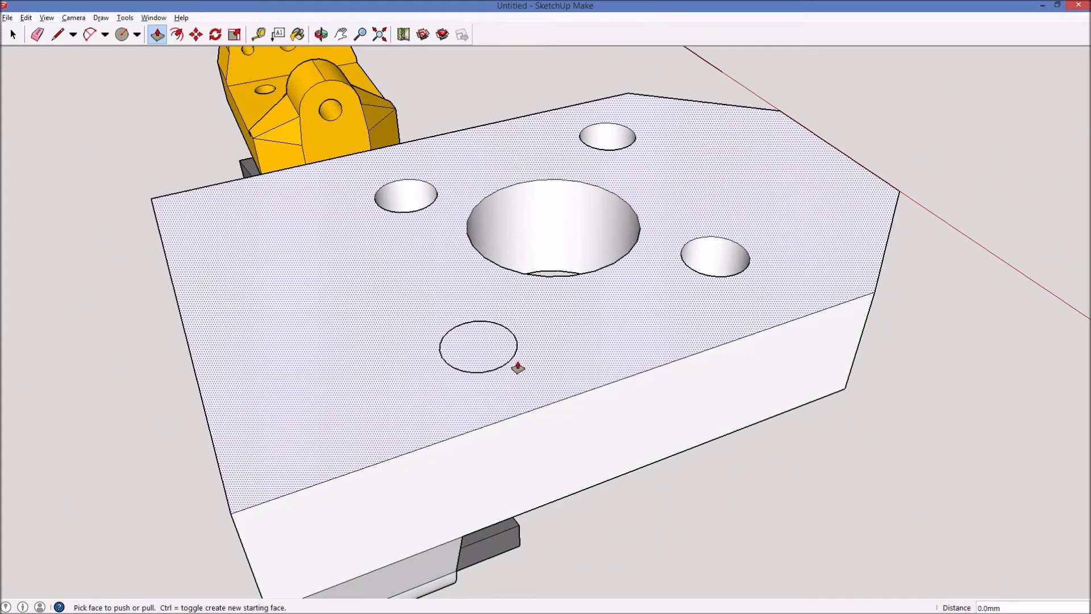
Draw a 1.6 mm radius line from the centre of the remaining screw-hole circle and erase the circle's outline
key("c")
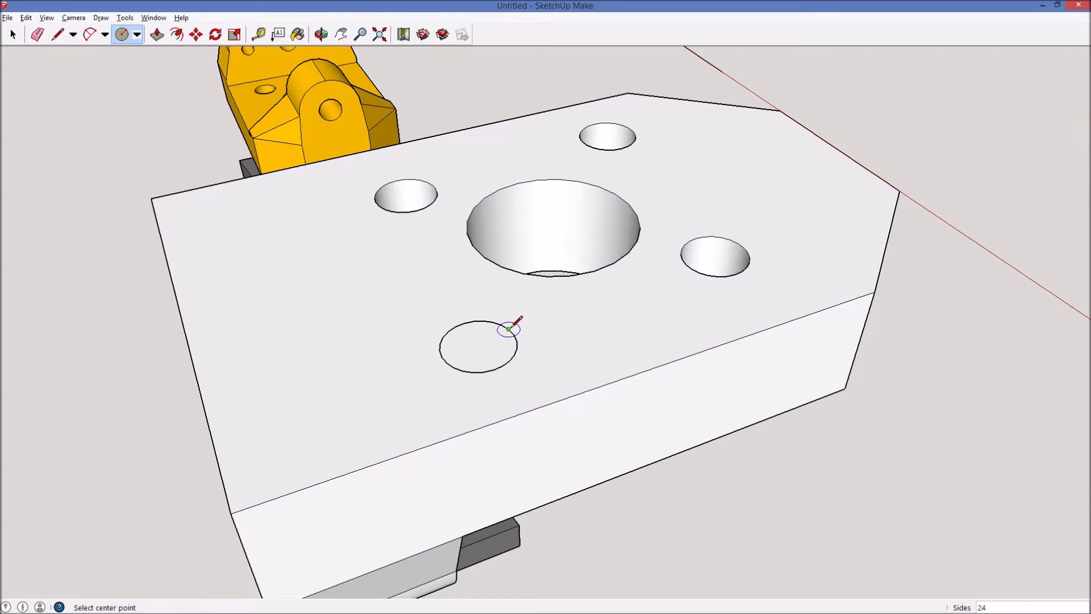
key("l")
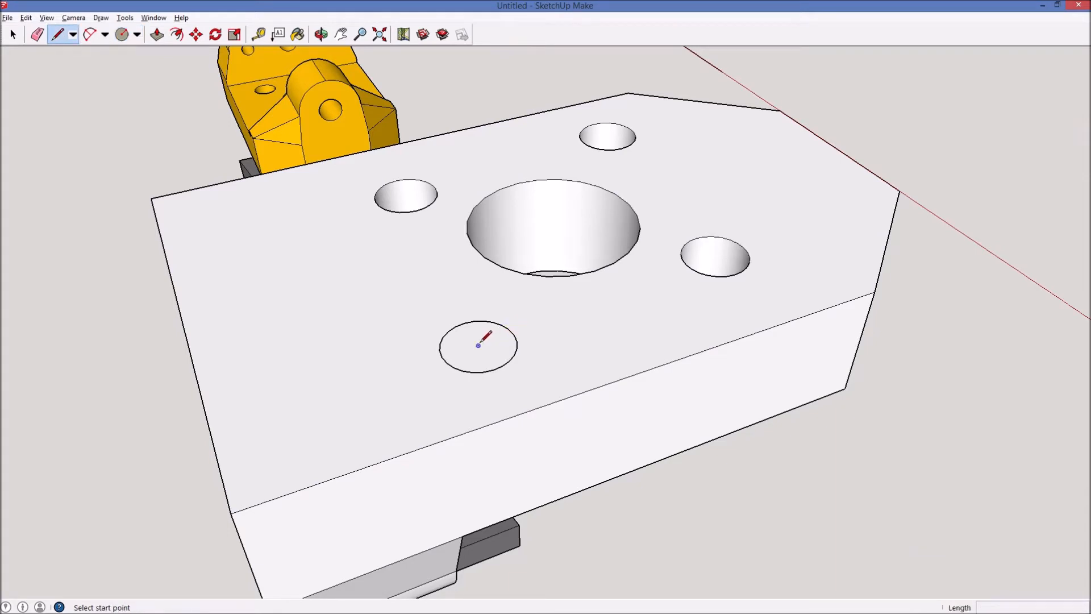
left_click(478, 345)
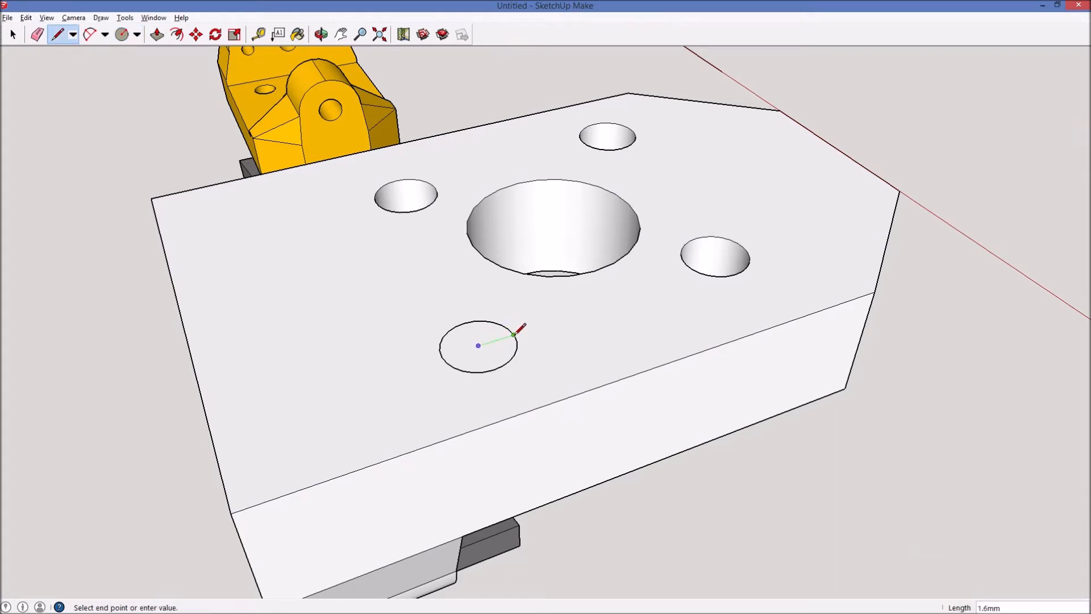
left_click(514, 334)
key("e")
left_click(516, 338)
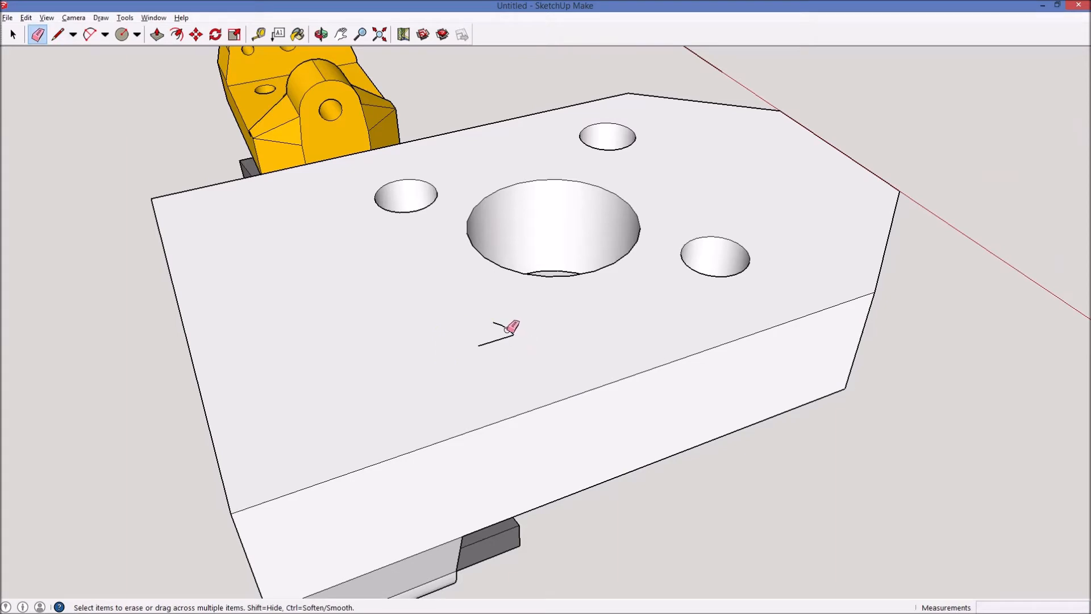
Redraw the last screw-hole circle around its 1.6 mm radius line and push it through the plate
key("l")
key("c")
left_click(478, 345)
left_click(513, 334)
key("e")
key("p")
left_click_drag(478, 343, 625, 442)
Compare the rebuilt bracket with the yellow reference brackets, viewing its plate holes from below and from several sides
key("o")
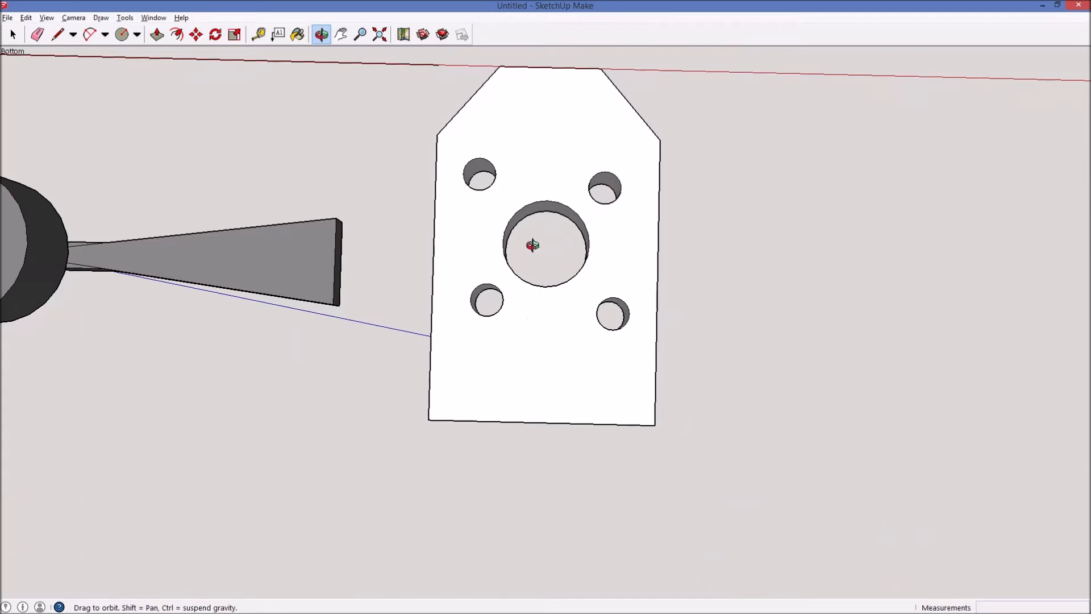
left_click_drag(662, 254, 468, 343)
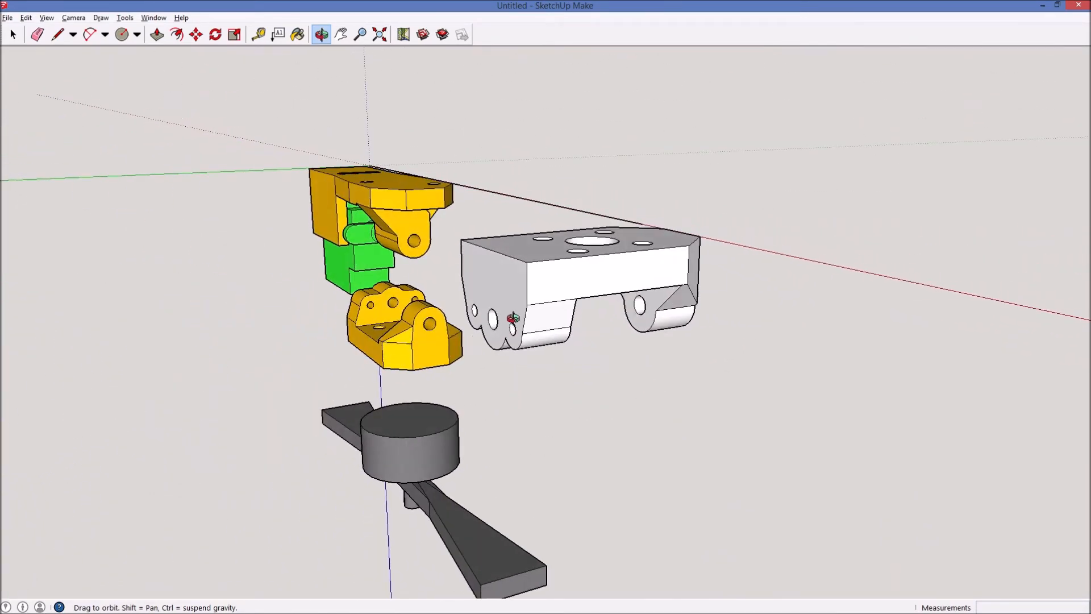
left_click_drag(702, 287, 366, 294)
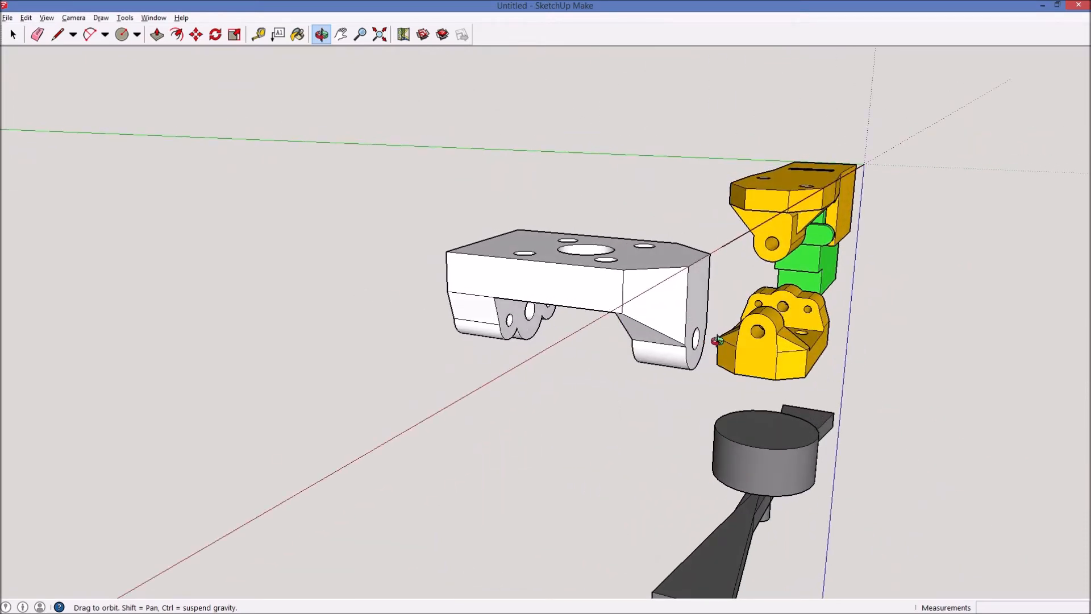
left_click_drag(466, 302, 470, 303)
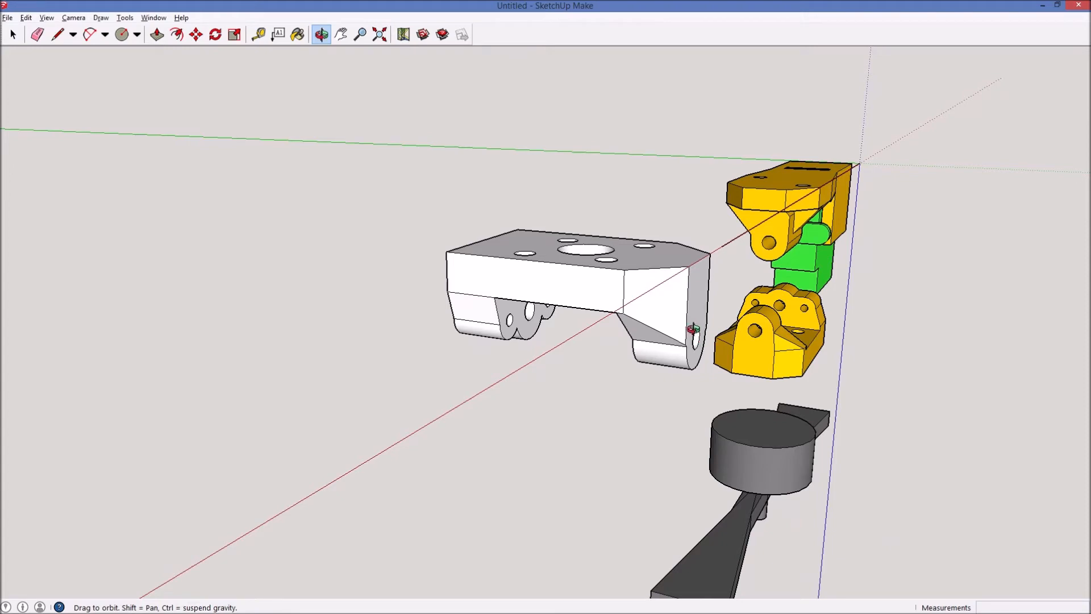
left_click_drag(633, 334, 282, 291)
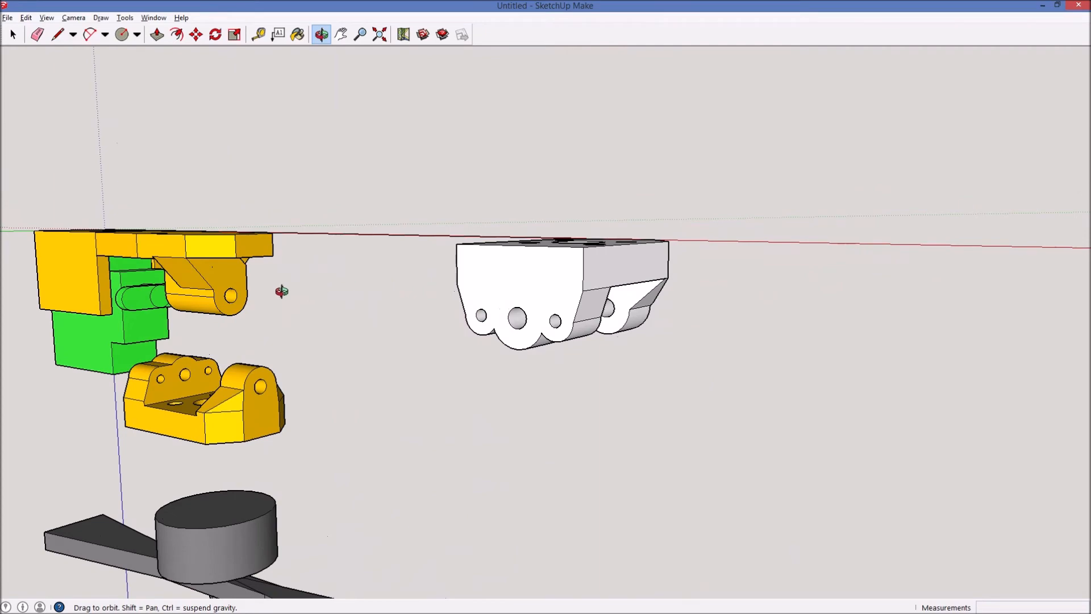
left_click_drag(580, 303, 860, 363)
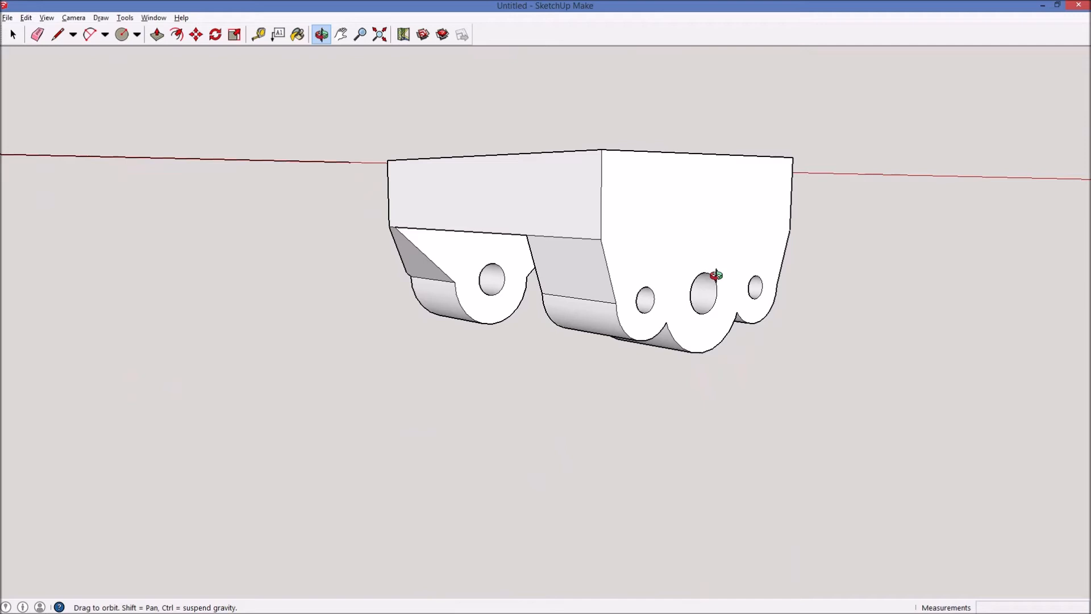
Examine the bracket's single-hole leg, three-hole leg and plate underside from all around
left_click_drag(724, 275, 677, 251)
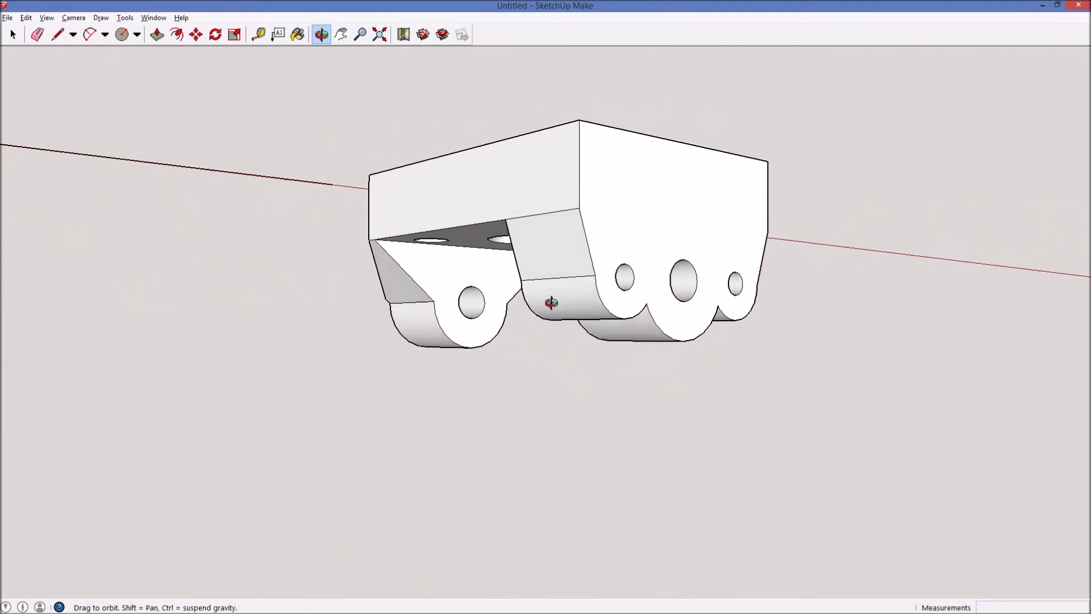
left_click_drag(519, 318, 576, 341)
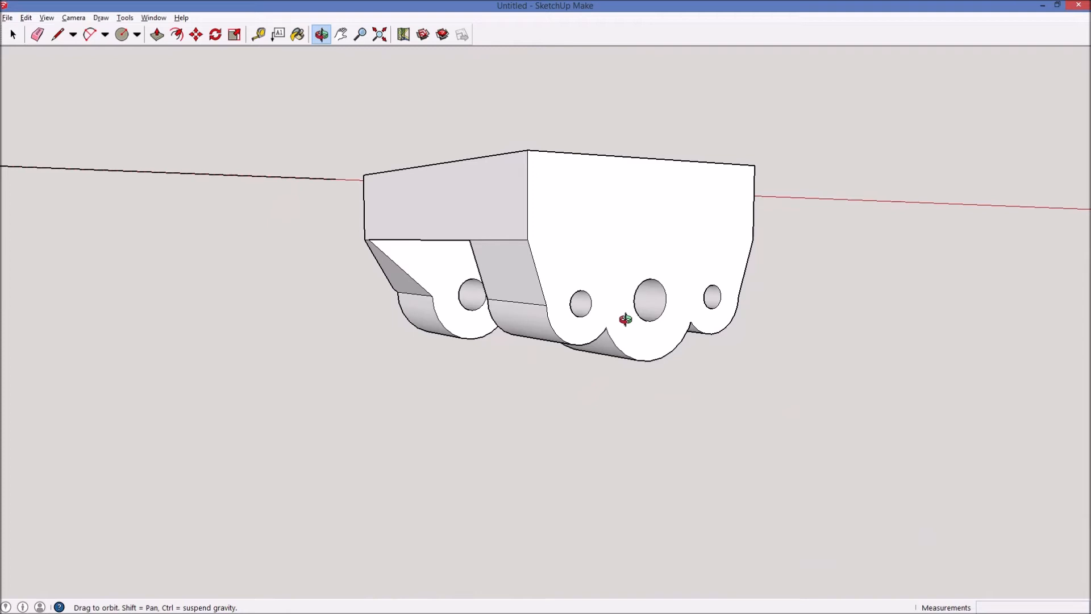
left_click_drag(621, 316, 919, 314)
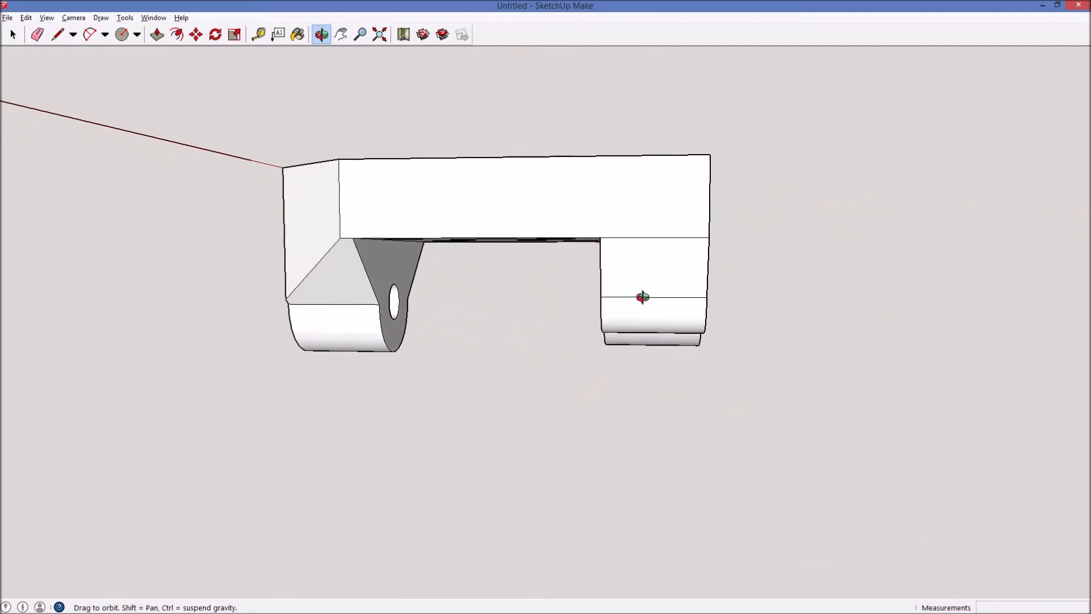
left_click_drag(740, 304, 652, 316)
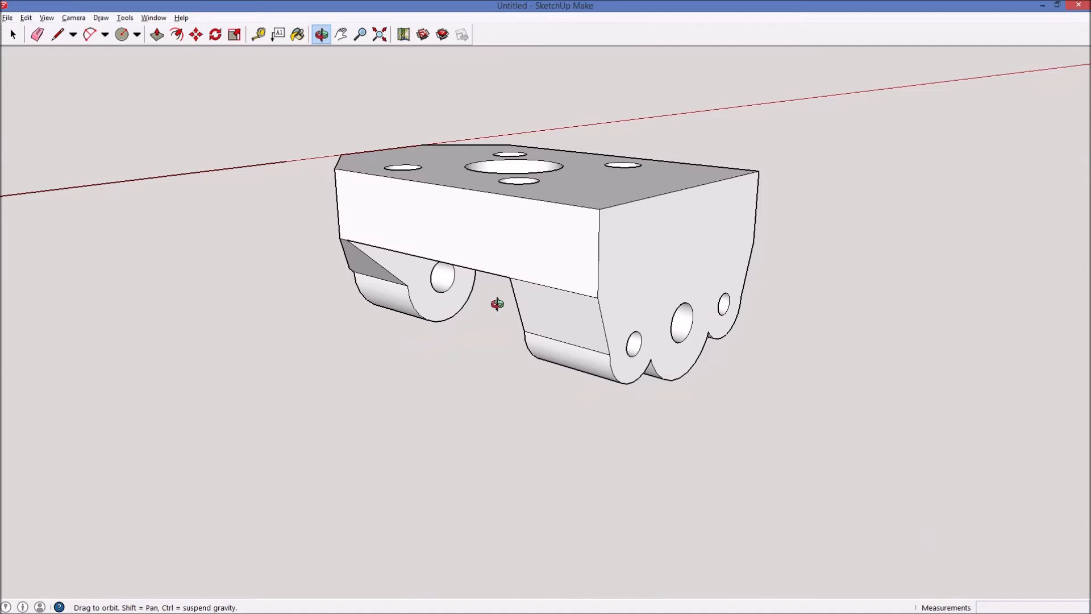
left_click_drag(497, 301, 758, 267)
left_click_drag(320, 270, 571, 252)
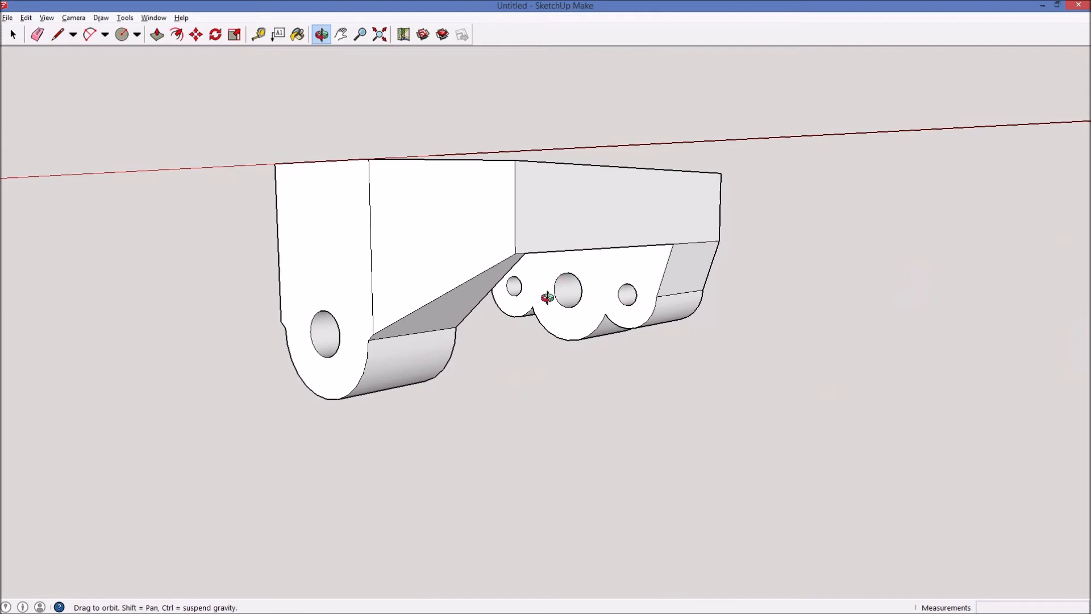
left_click_drag(619, 286, 565, 275)
left_click_drag(648, 295, 353, 288)
left_click_drag(672, 318, 721, 316)
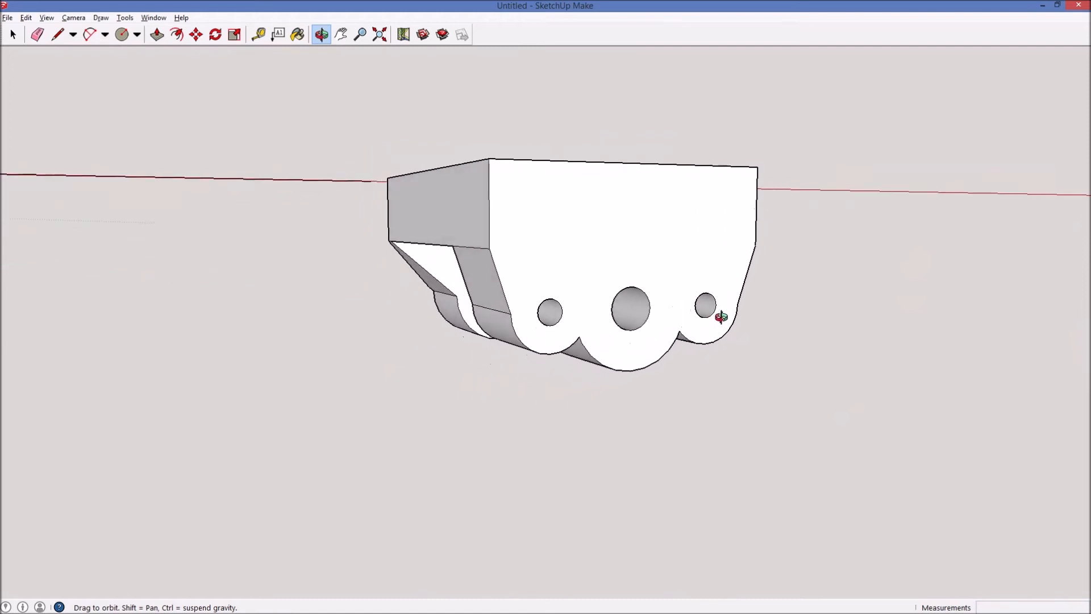
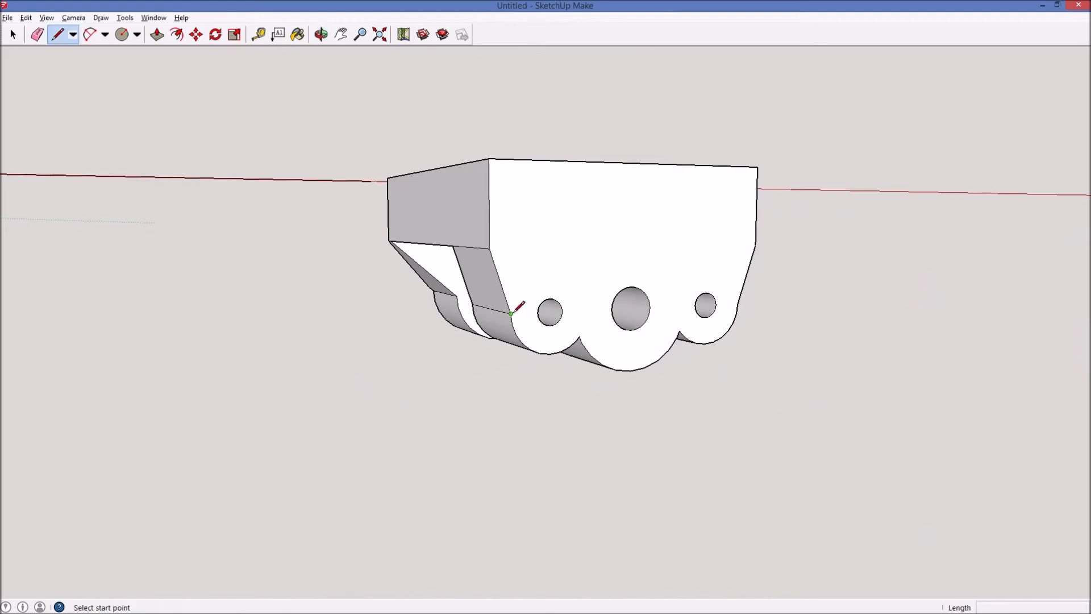
left_click(578, 337)
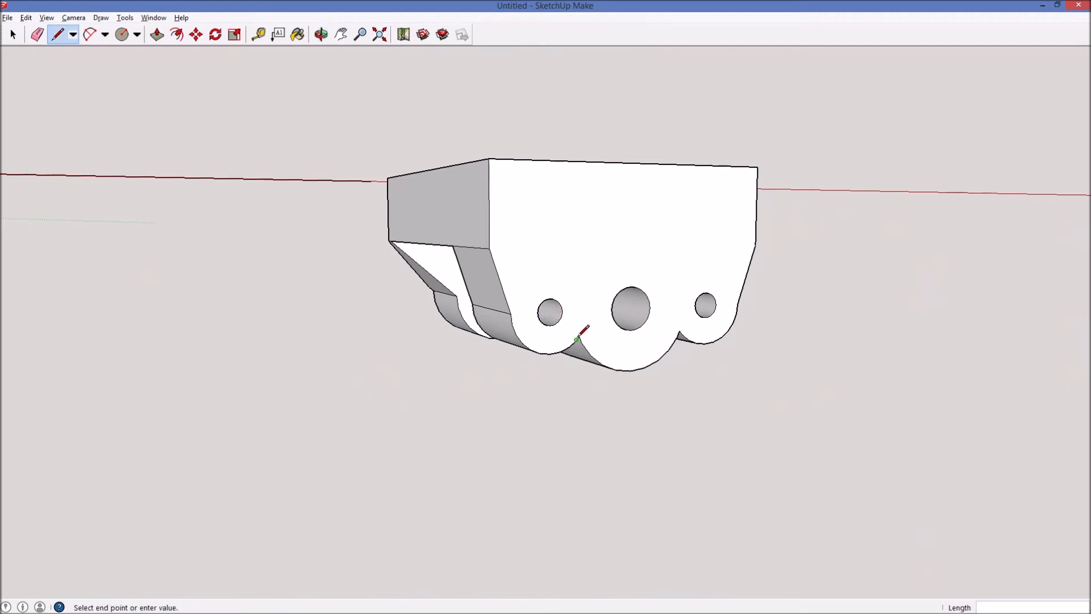
left_click(579, 336)
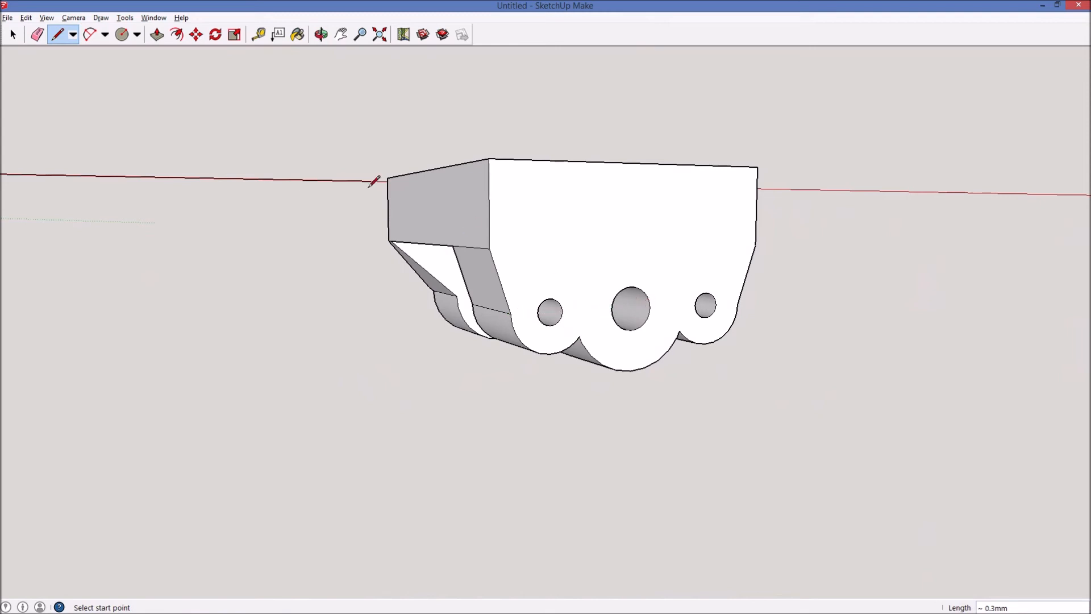
left_click(137, 35)
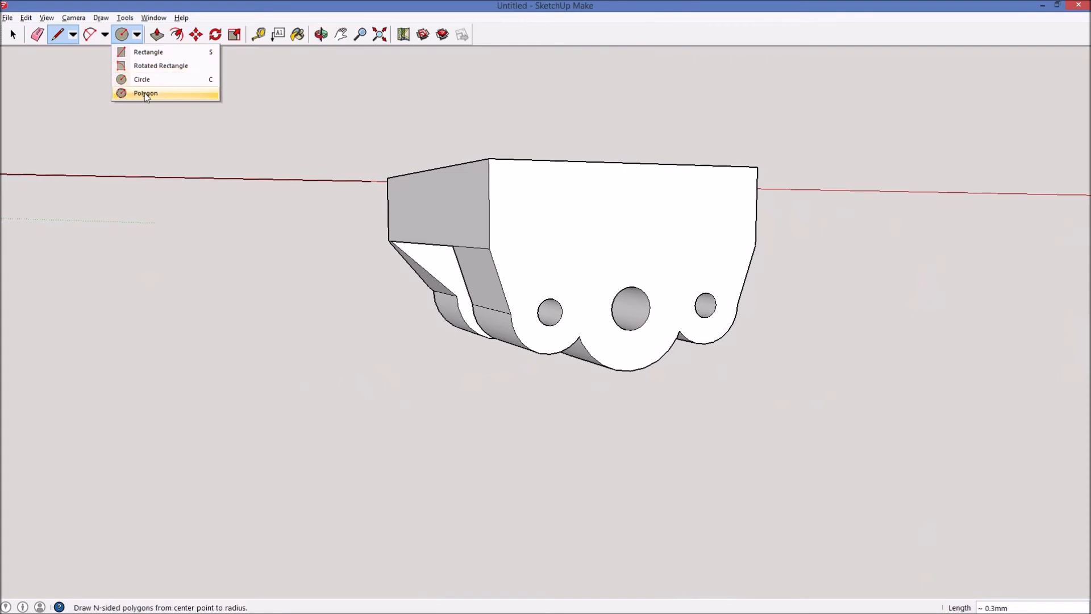
left_click(134, 35)
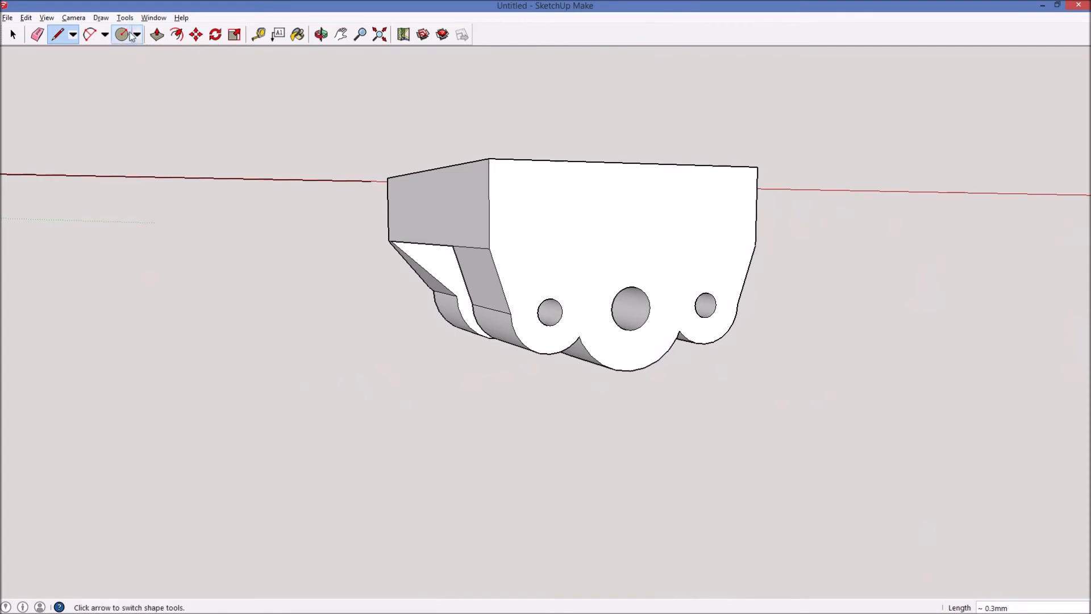
left_click(137, 36)
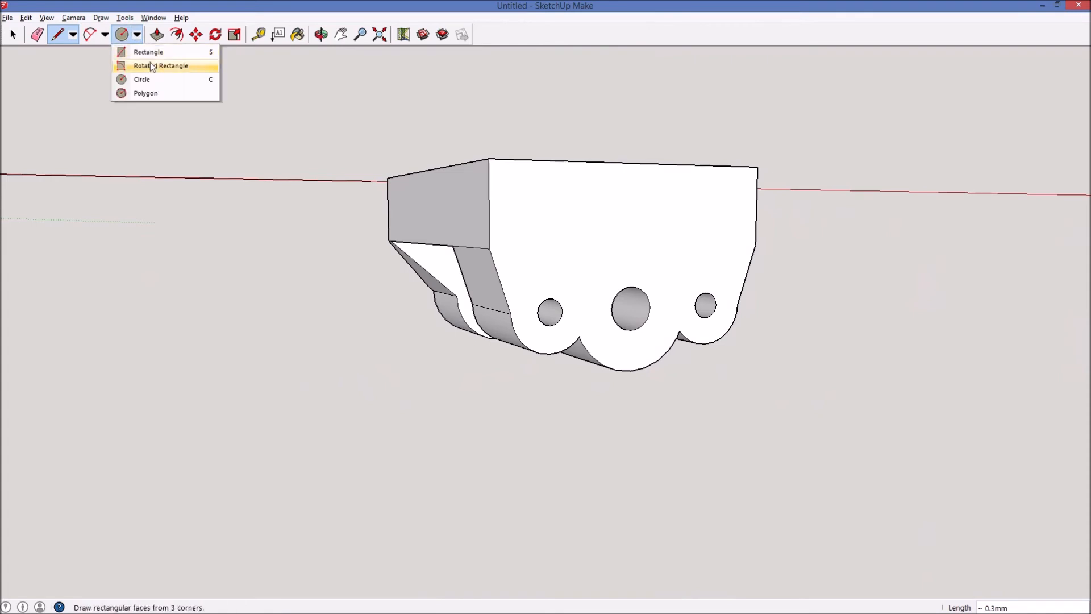
left_click(147, 93)
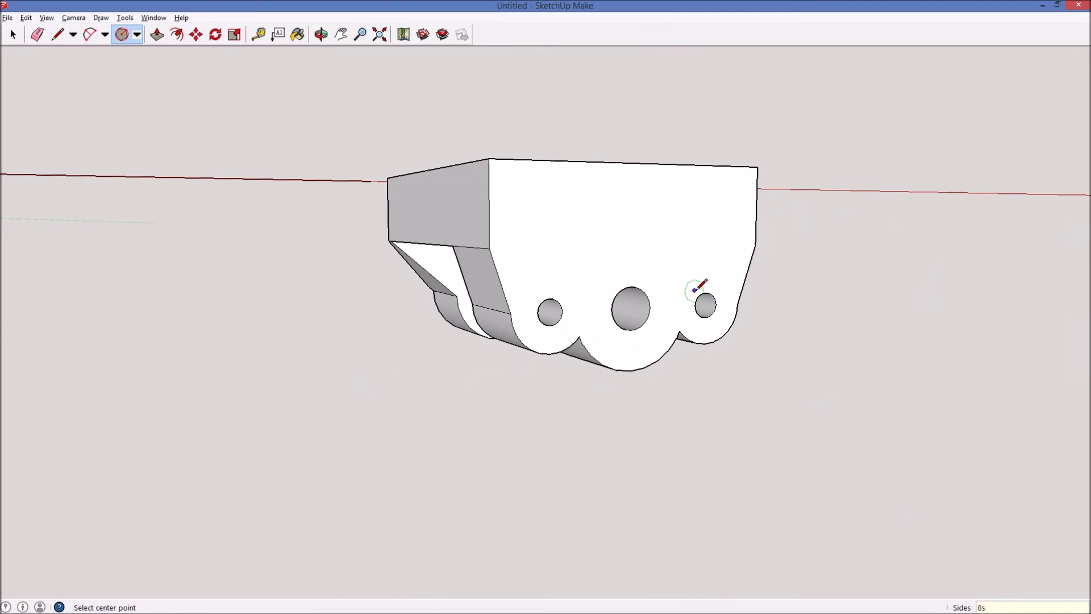
left_click(628, 233)
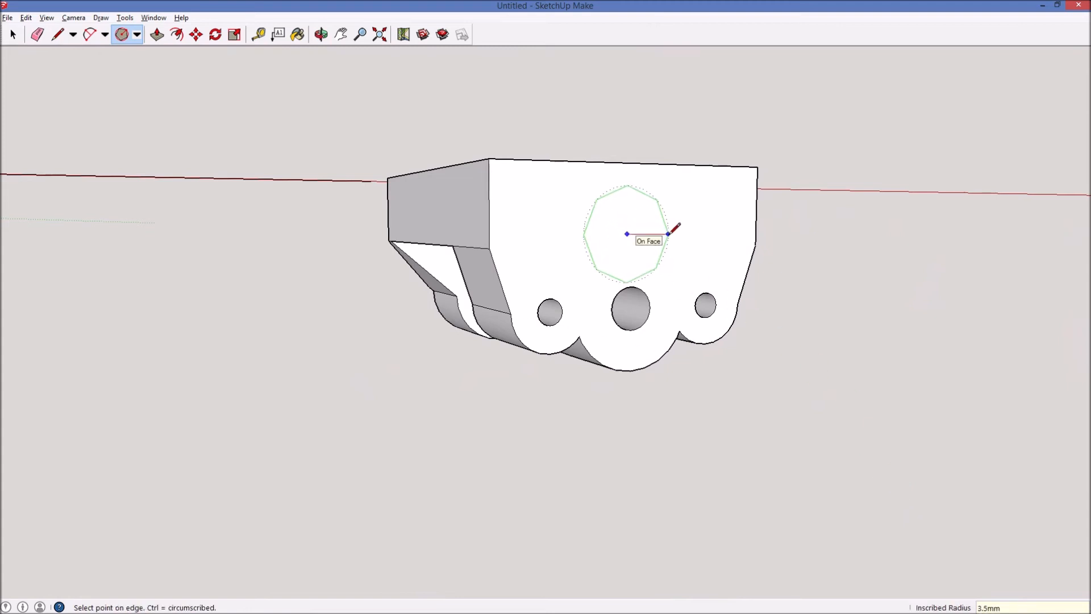
key("Escape")
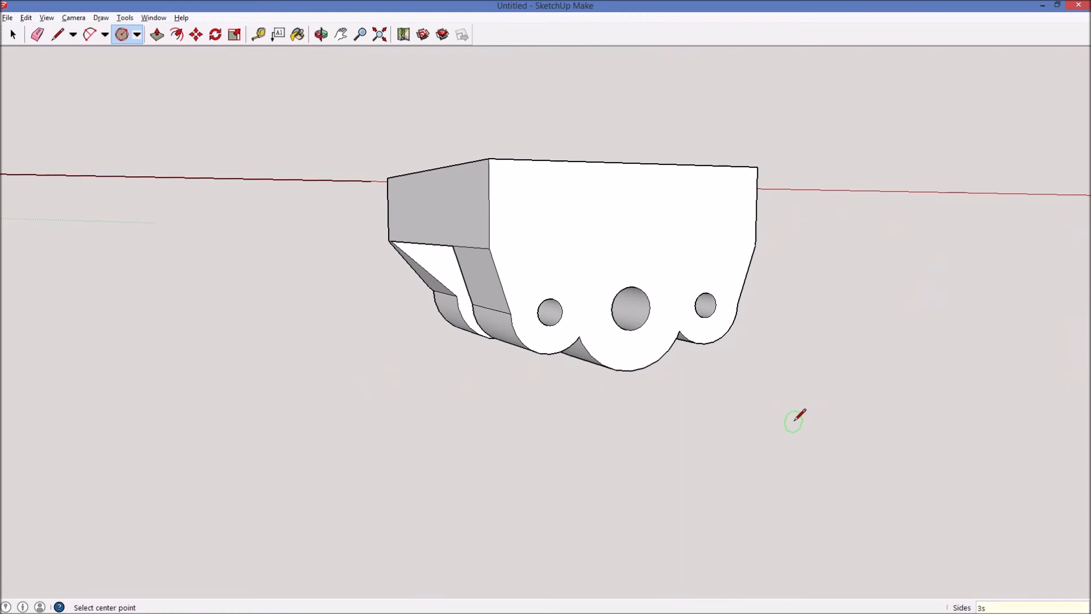
left_click(614, 211)
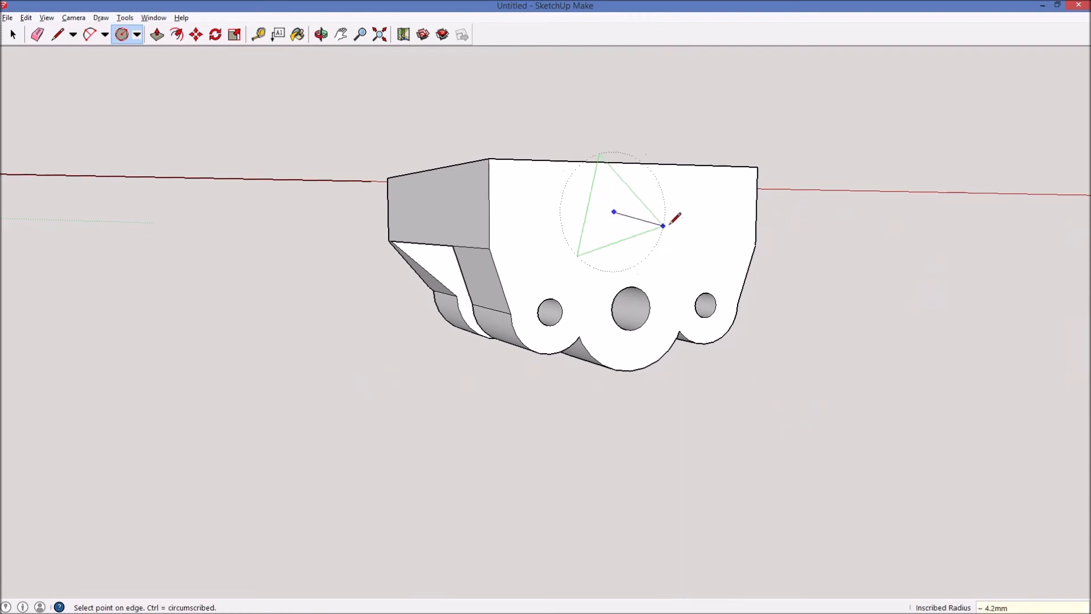
key("Escape")
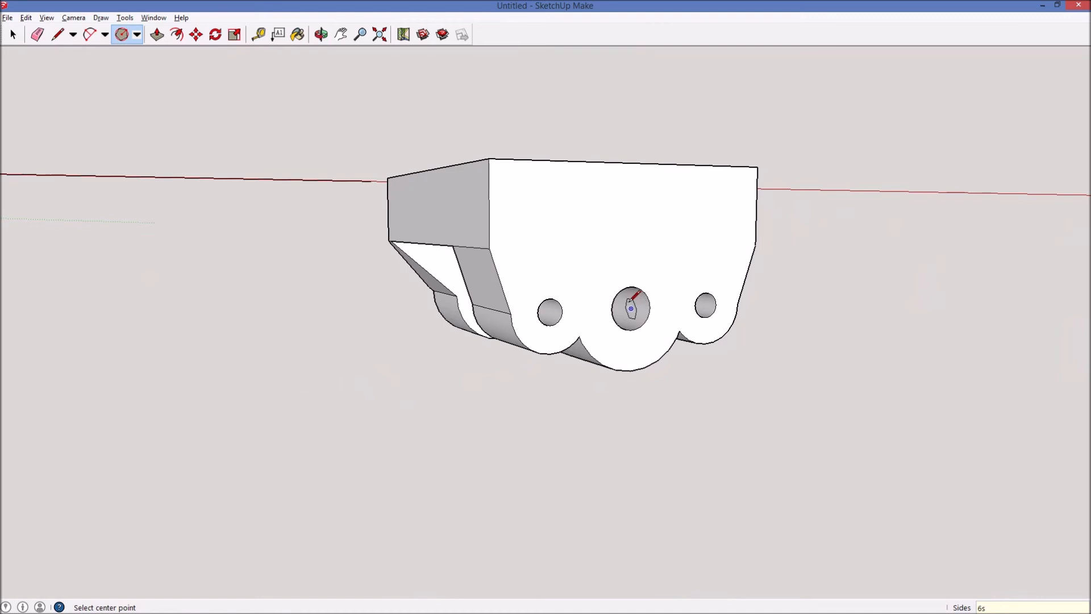
Draw a six-sided polygon with a 3.25 mm inscribed radius, centred on the middle hole of the three-hole leg's outer face
middle_click_drag(629, 307, 509, 308)
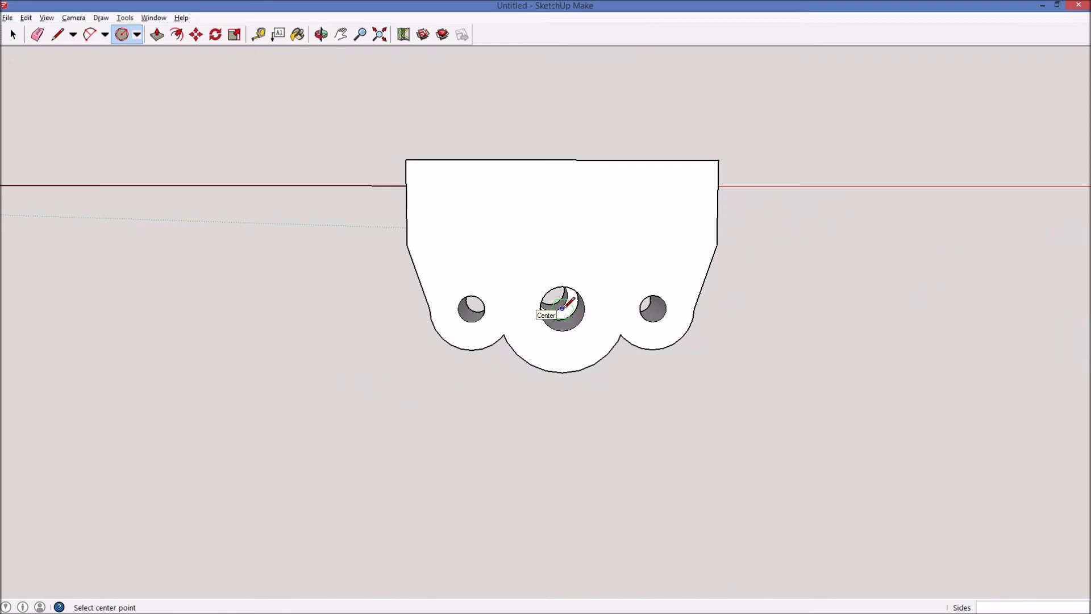
left_click(562, 308)
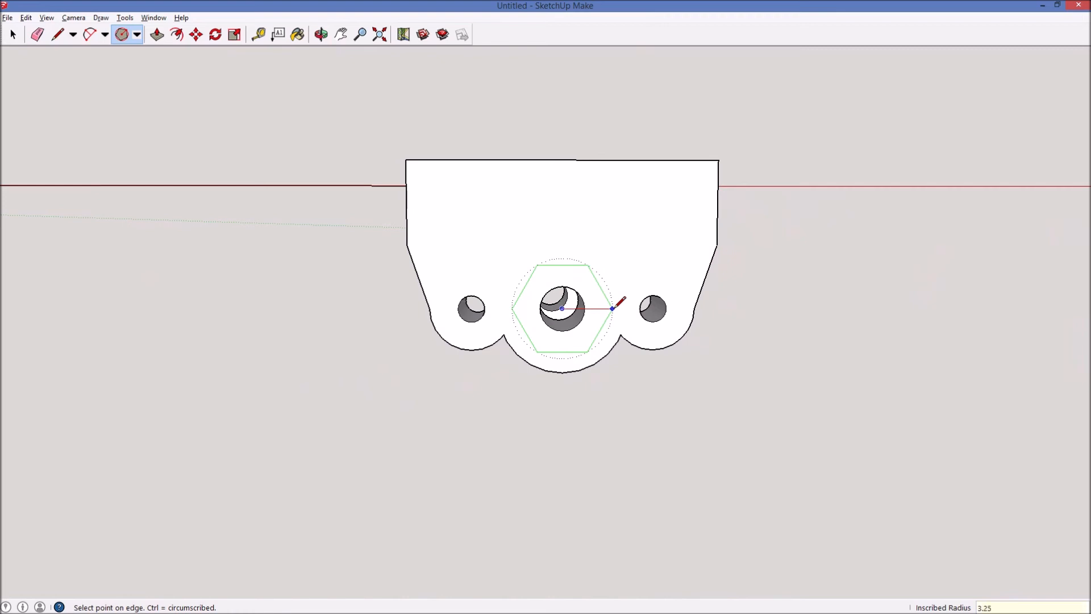
key("Return")
middle_click_drag(621, 305, 817, 150)
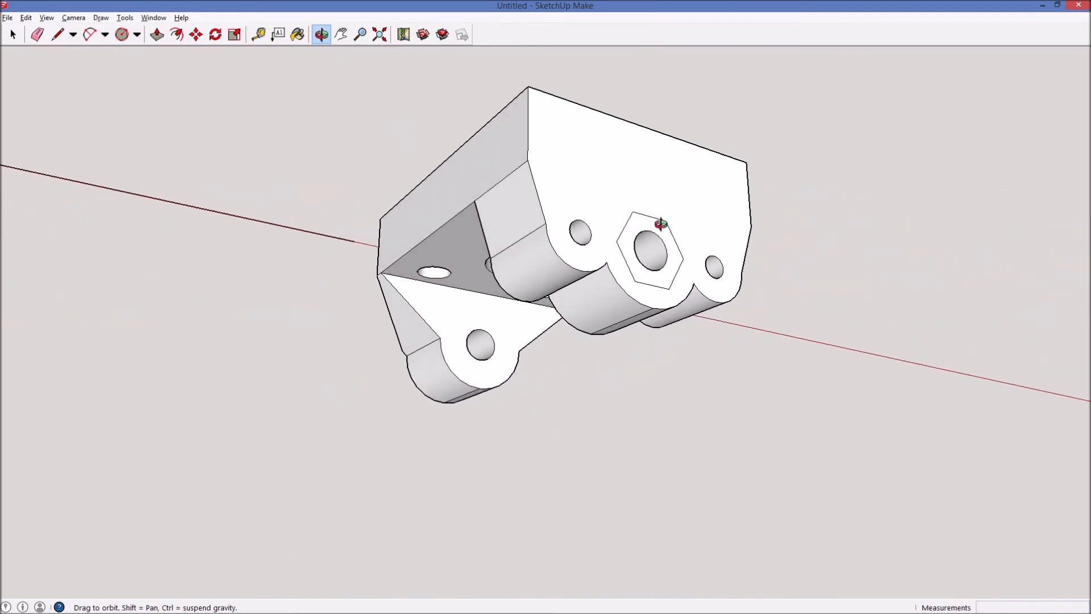
Push the hexagonal face around the three-hole leg's middle hole about 2.9 mm inward to form the nut recess
key("space")
key("p")
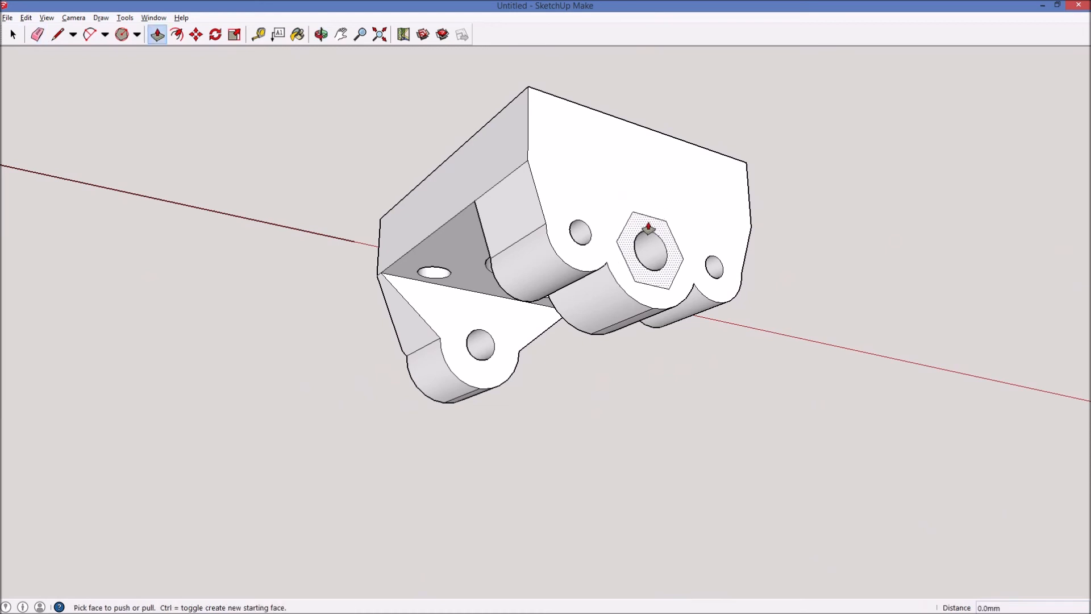
left_click(631, 258)
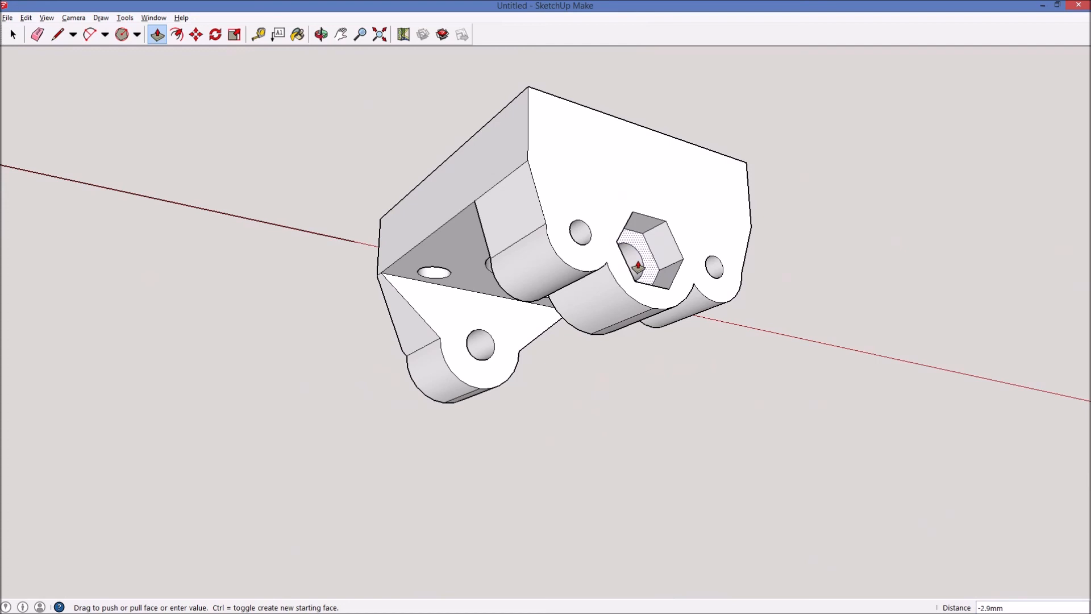
left_click(637, 266)
Examine the hexagonal nut recess and the through-hole behind it from the front, both sides and the leg's inner face
middle_click_drag(638, 266, 615, 238)
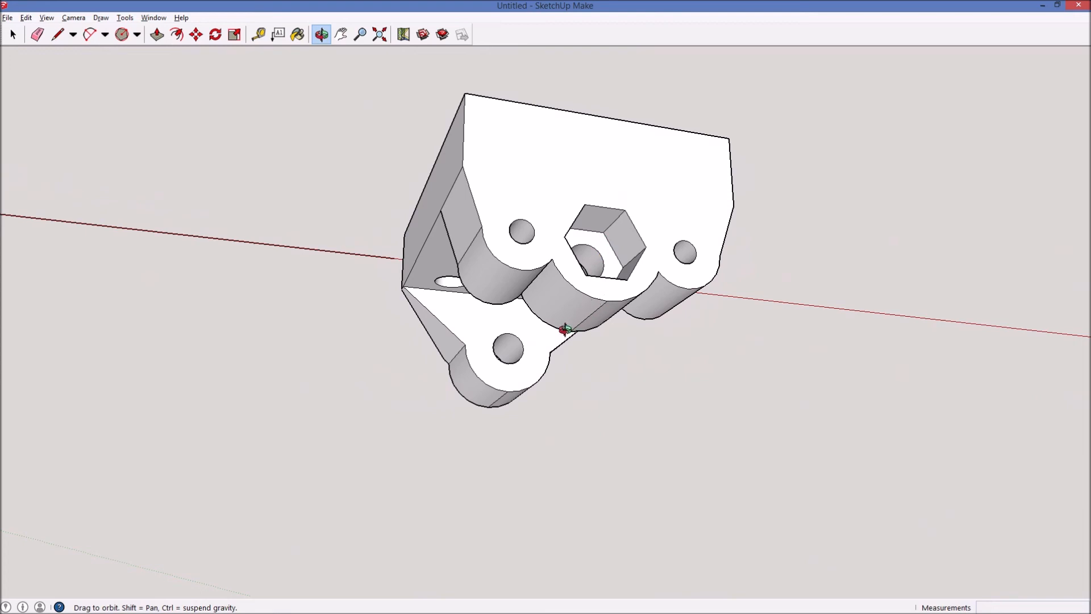
left_click_drag(633, 285, 615, 372)
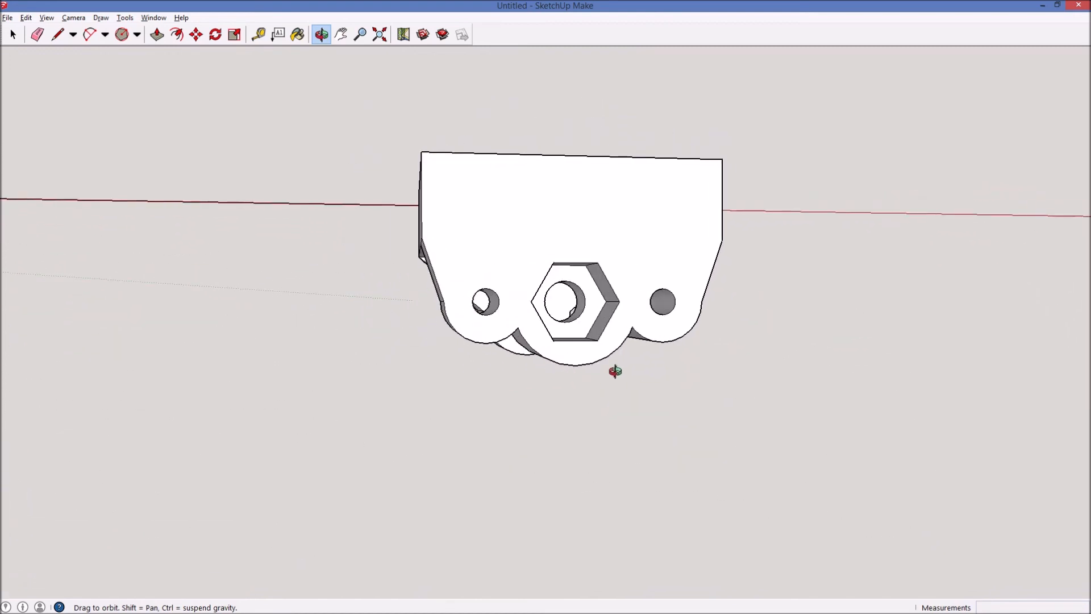
left_click_drag(639, 335, 491, 308)
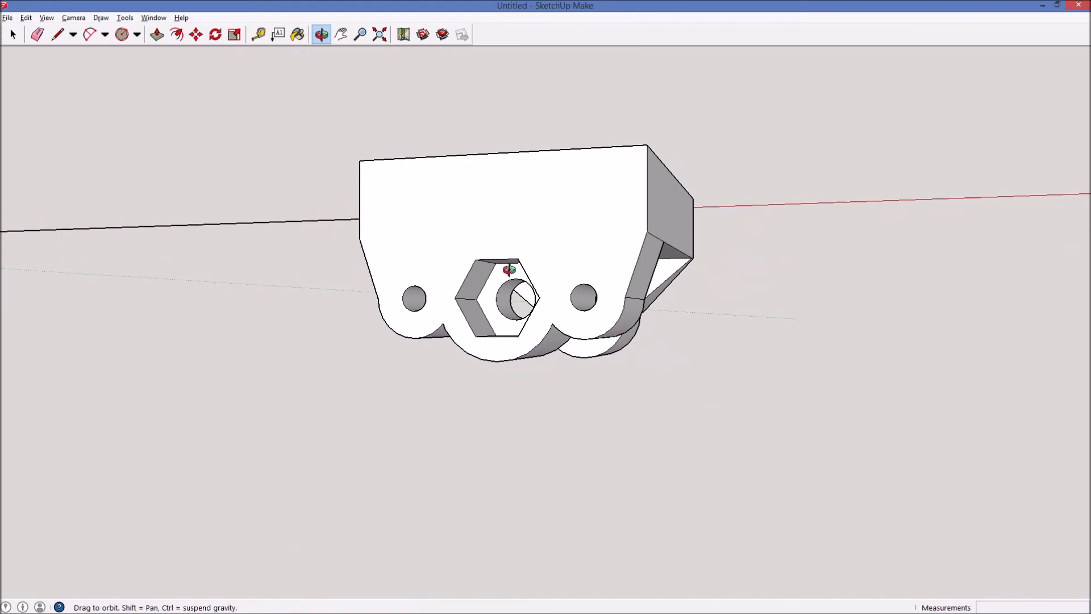
left_click_drag(519, 264, 611, 274)
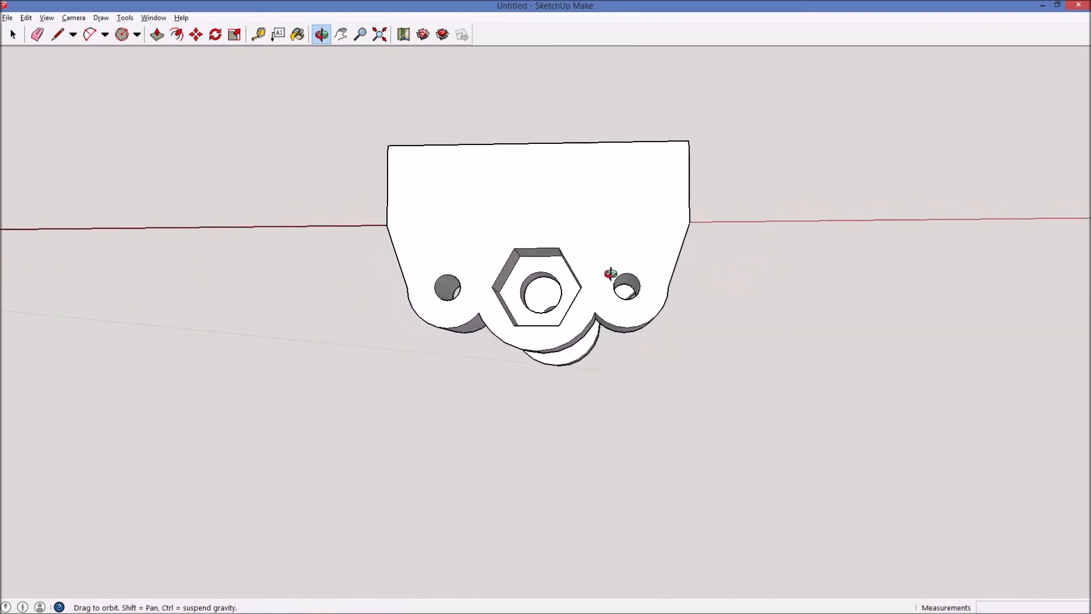
left_click_drag(585, 265, 791, 293)
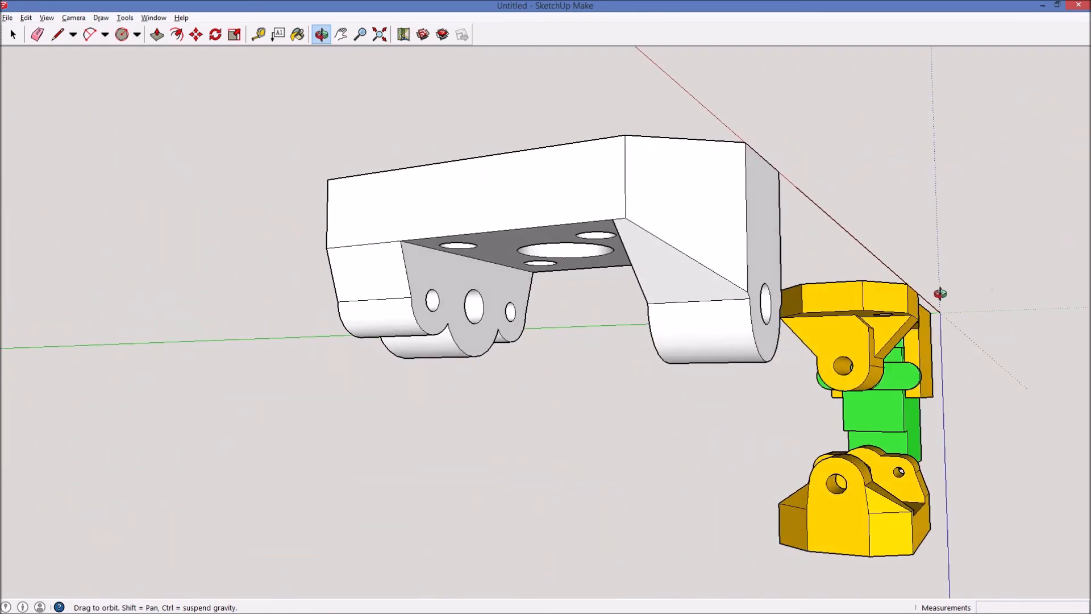
left_click_drag(509, 307, 372, 317)
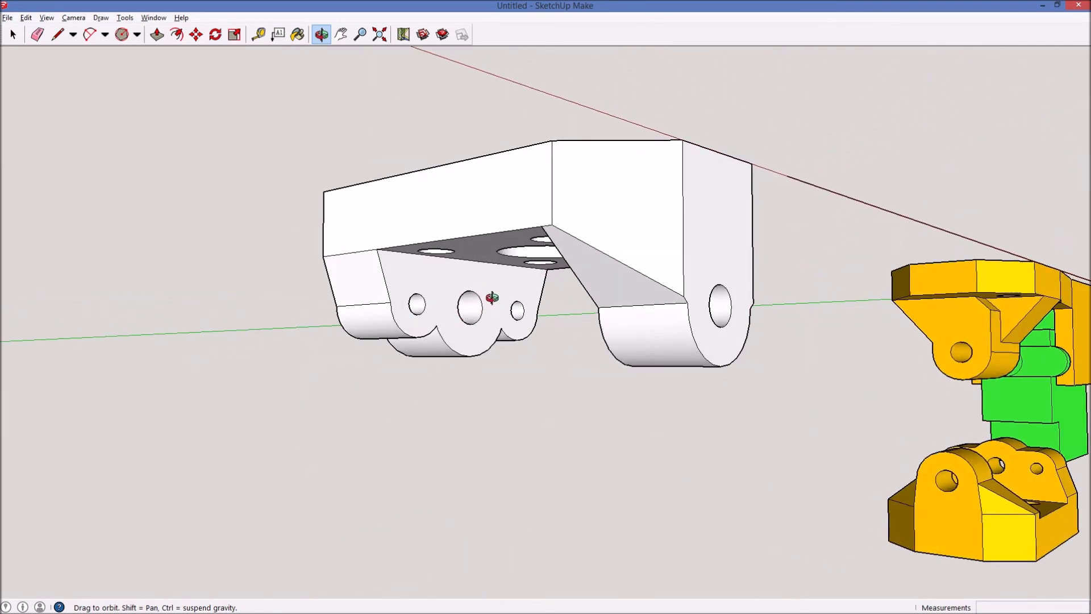
left_click_drag(448, 301, 576, 307)
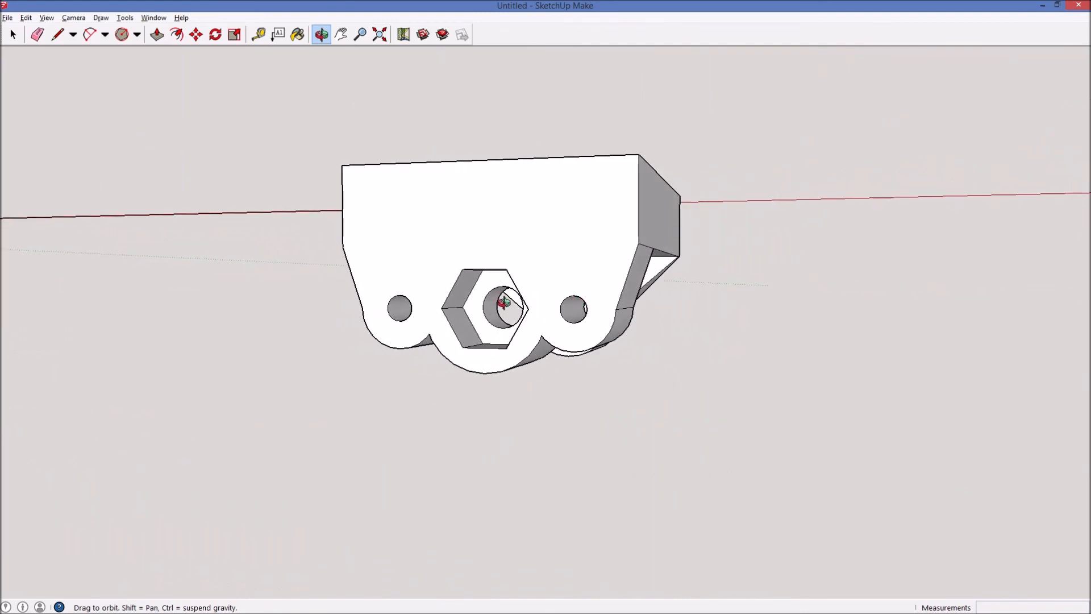
Review the whole rebuilt bracket from above, below and the sides, next to the yellow reference brackets
left_click_drag(507, 303, 363, 279)
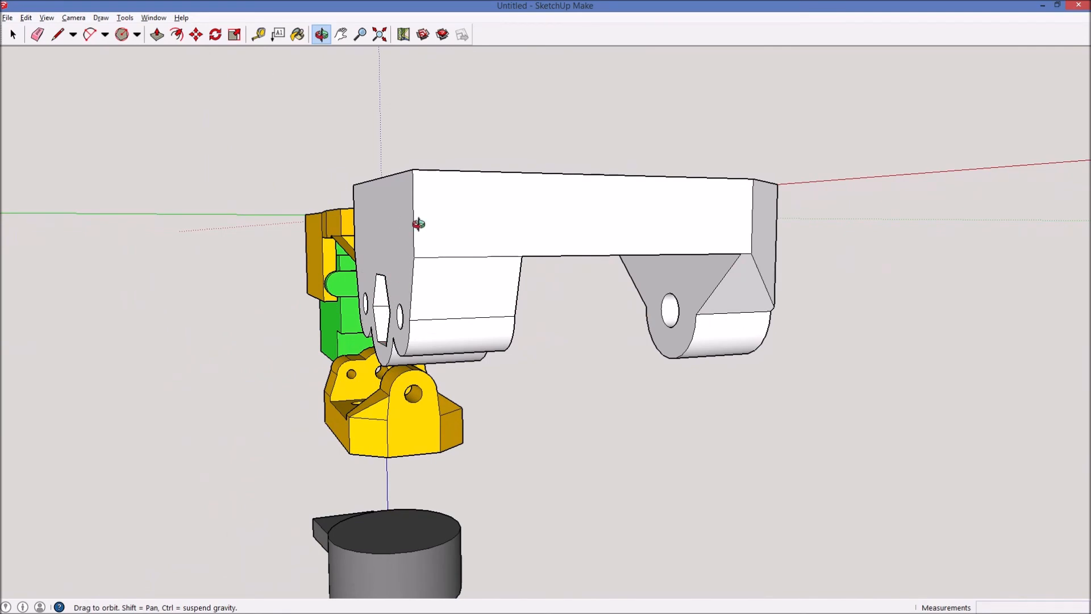
left_click_drag(827, 263, 716, 335)
left_click_drag(595, 344, 592, 282)
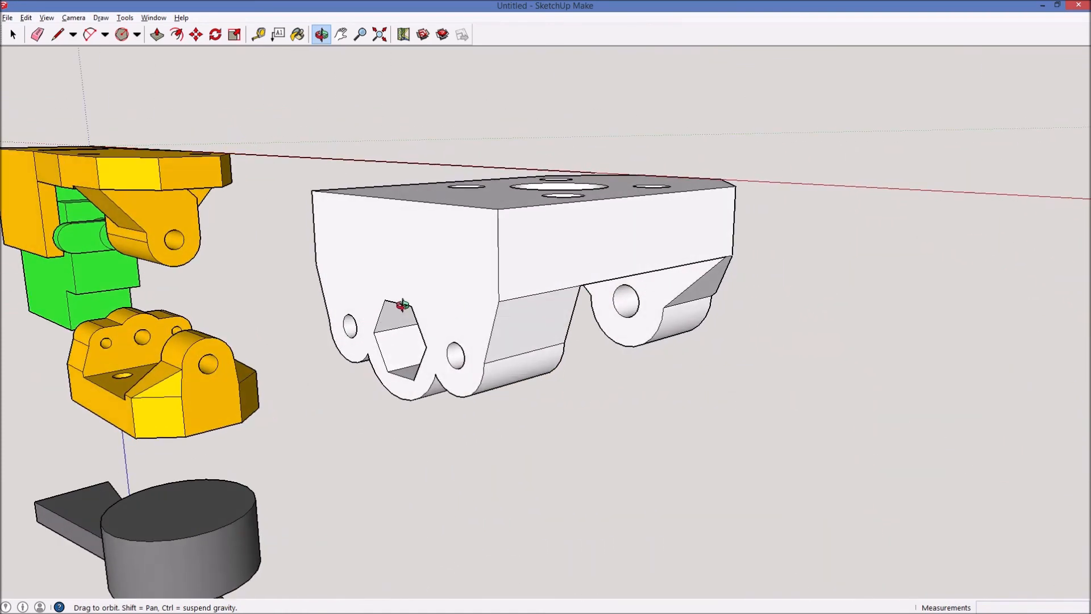
left_click_drag(664, 274, 798, 309)
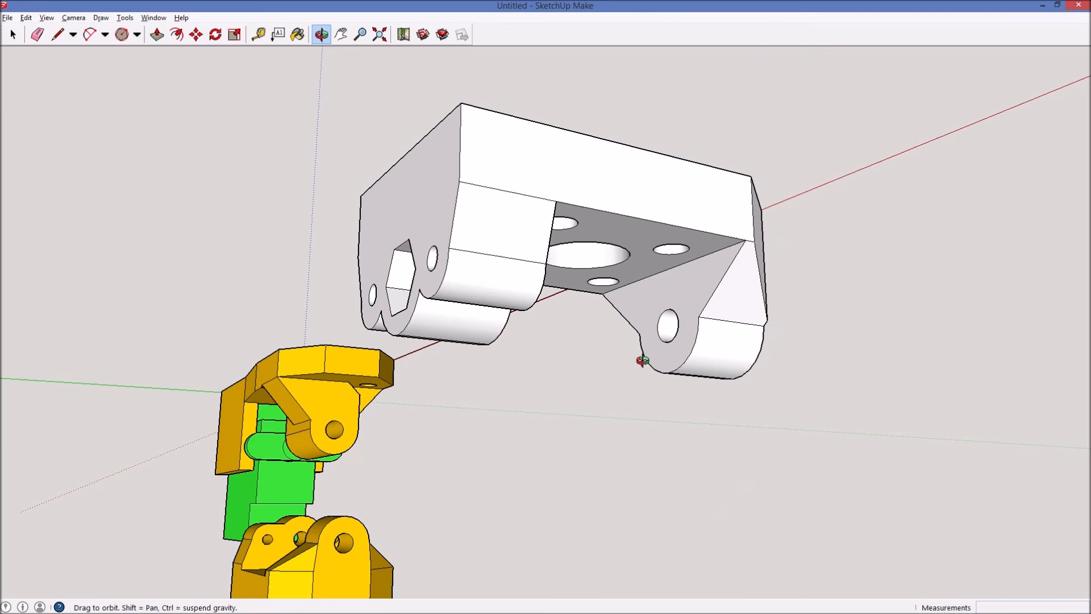
left_click_drag(604, 193, 674, 341)
scroll(676, 342, "down", 3)
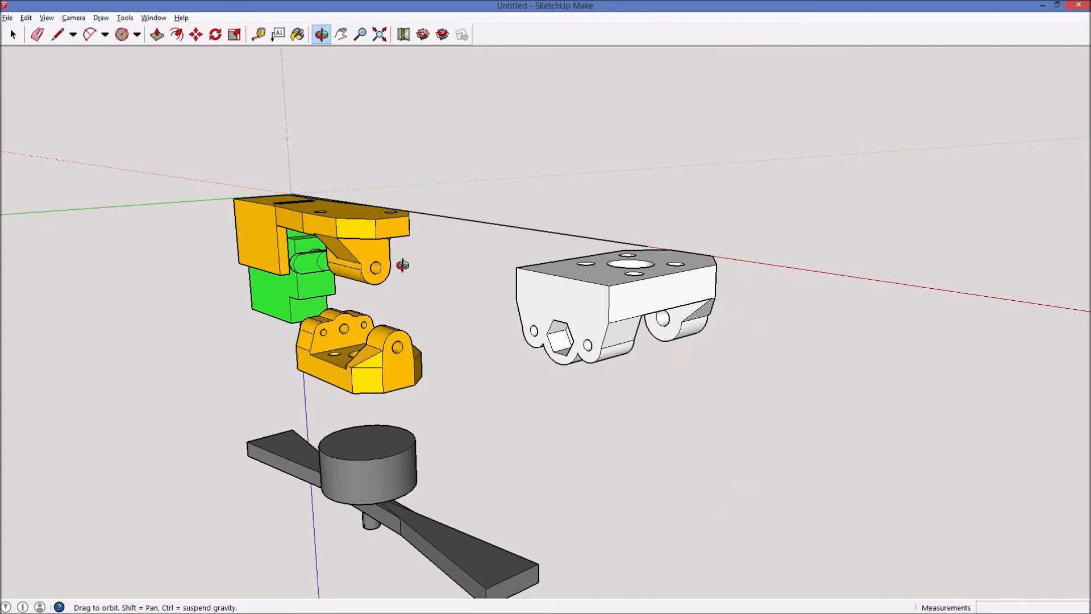
left_click_drag(544, 307, 679, 325)
left_click_drag(762, 318, 301, 343)
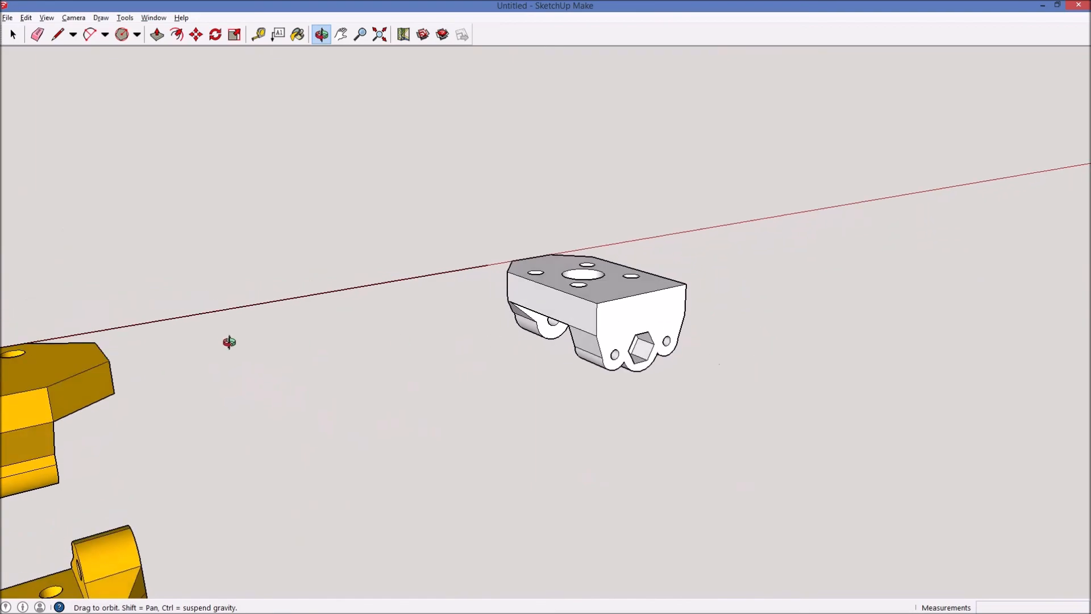